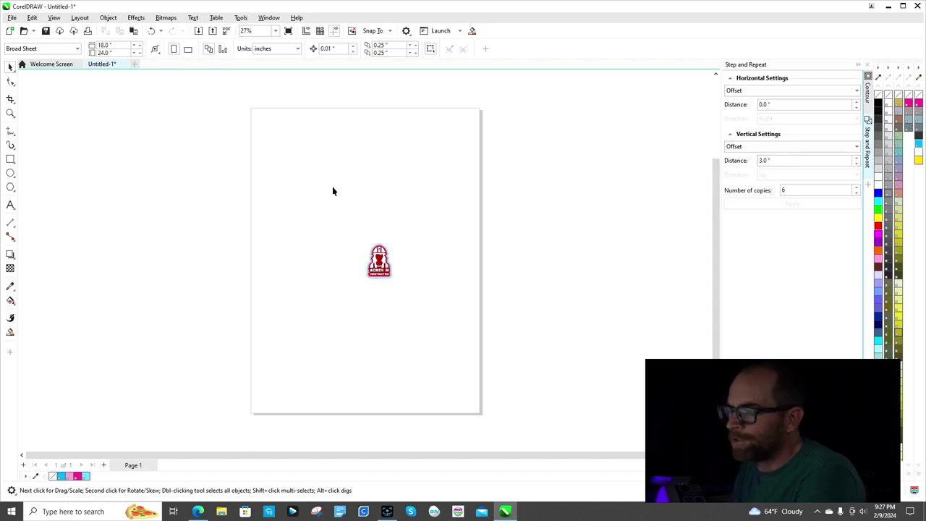
- Copy the Women in Construction logo group and create a new 18 × 24 inch RGB document at 300 dpi
left_click(378, 259)
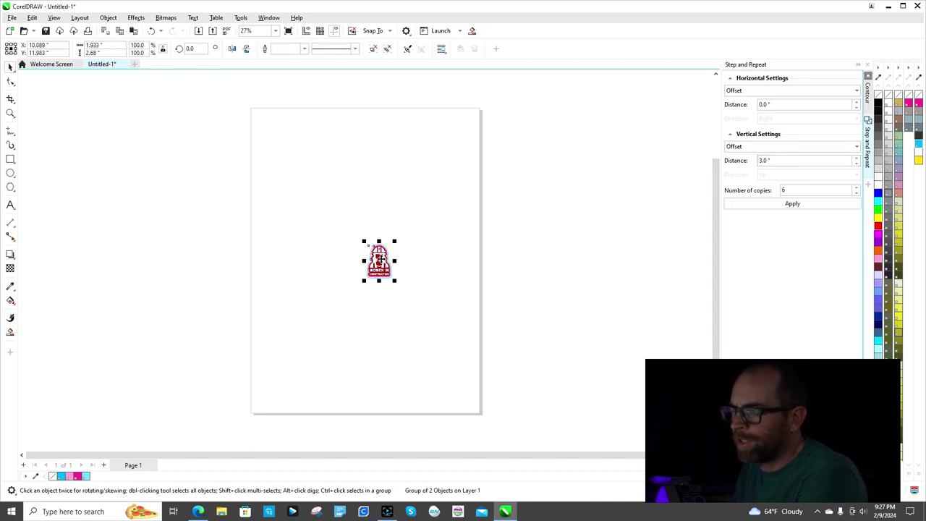
right_click(378, 259)
left_click(400, 268)
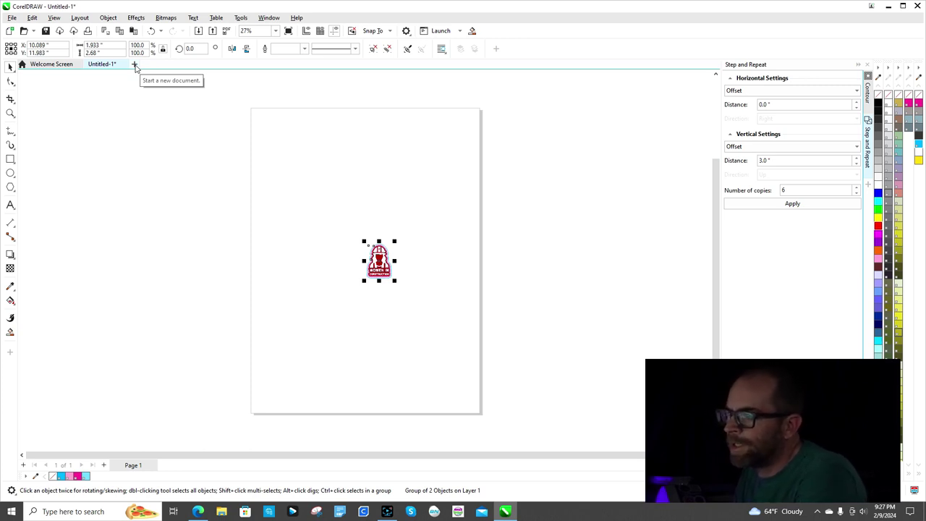
left_click(135, 65)
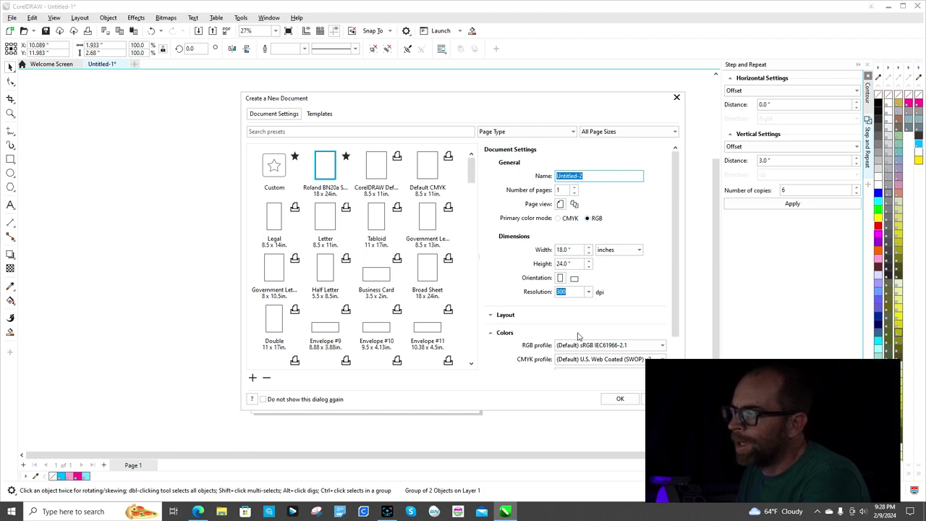
left_click(622, 401)
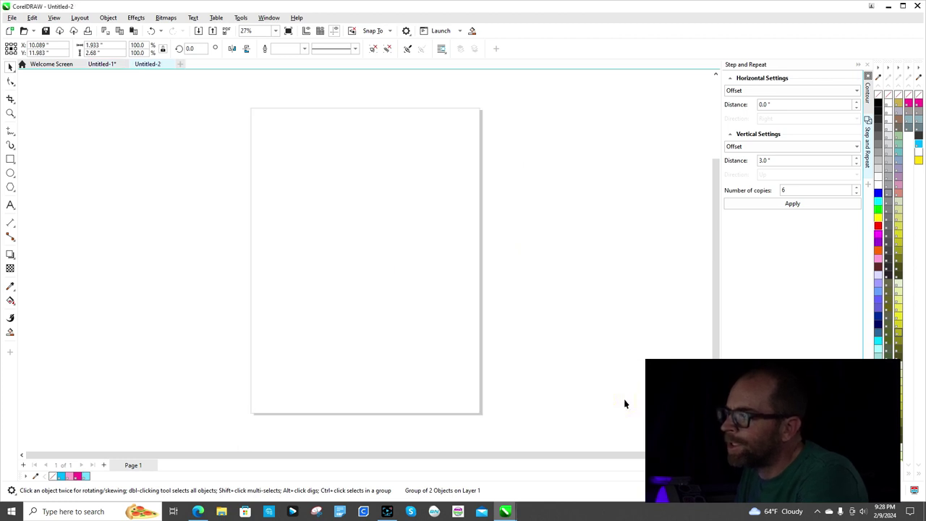
- Paste the copied logo group into the new document
right_click(317, 172)
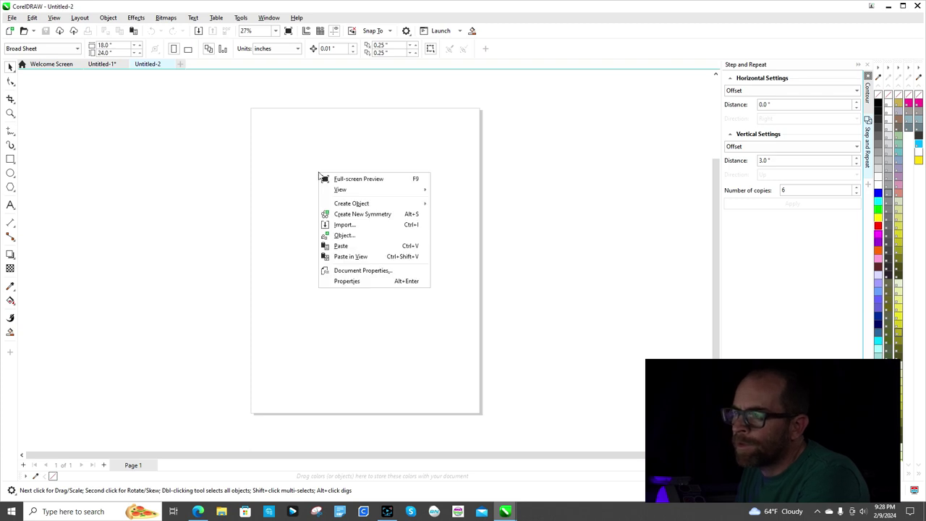
left_click(301, 126)
right_click(323, 211)
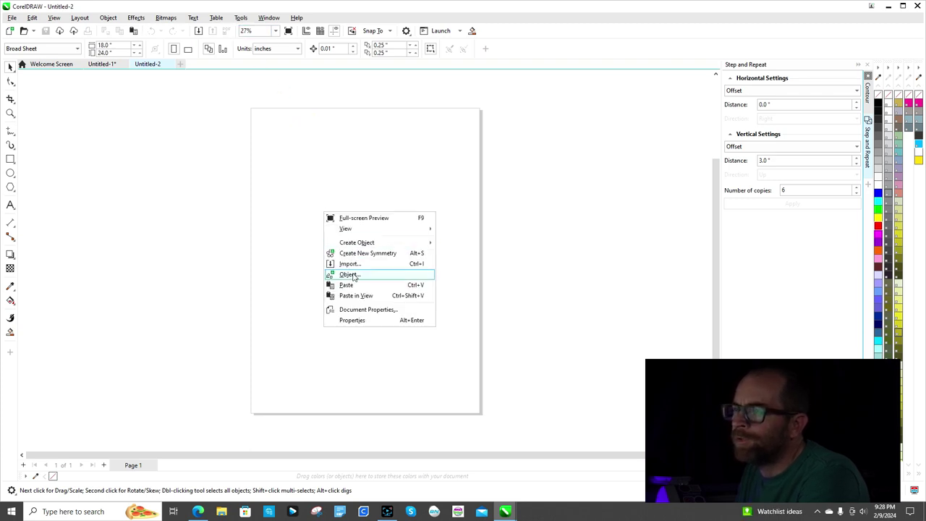
left_click(354, 284)
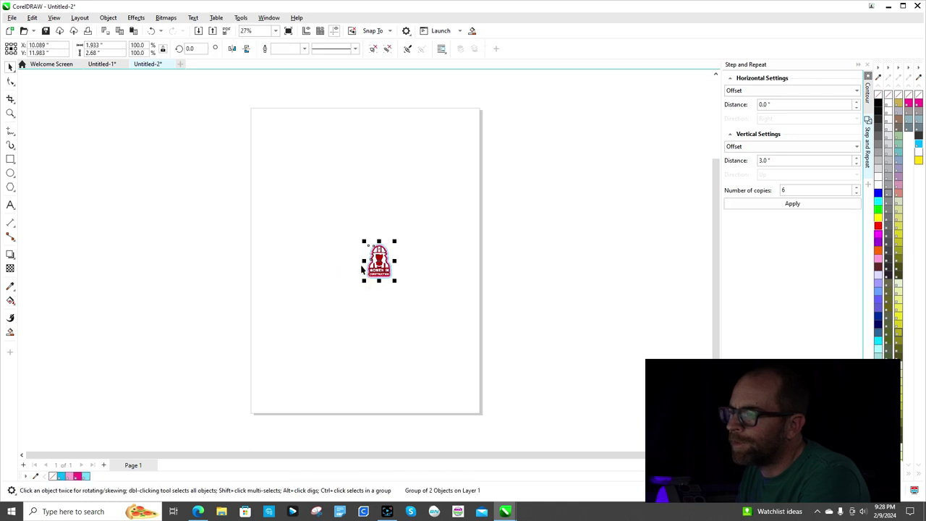
scroll(392, 267, "up", 1)
scroll(391, 268, "up", 7)
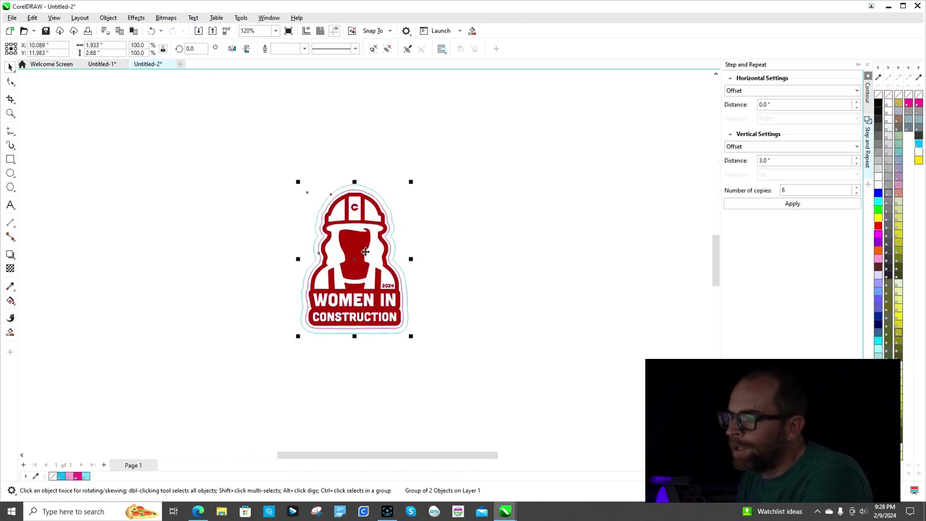
scroll(332, 249, "up", 4)
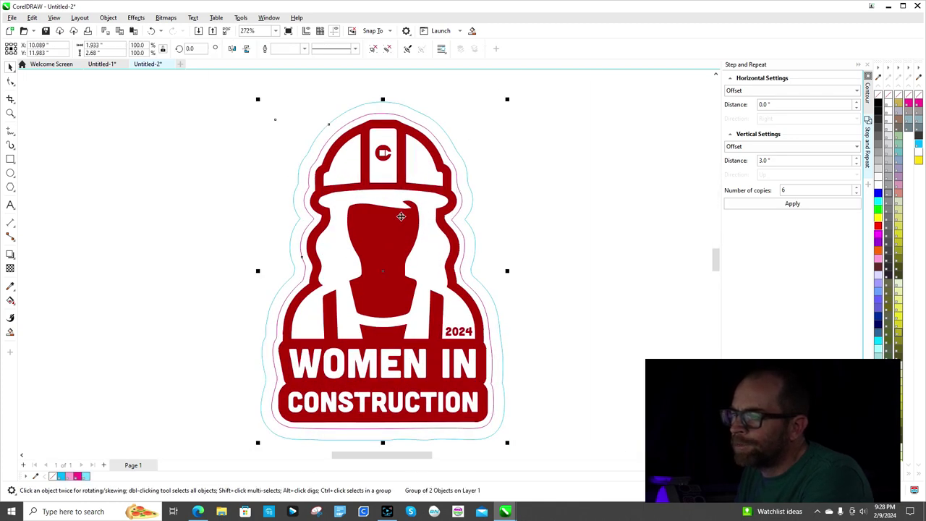
- Ungroup the pasted logo and separate the outer blue outline from the artwork
scroll(401, 274, "down", 3)
left_click(474, 255)
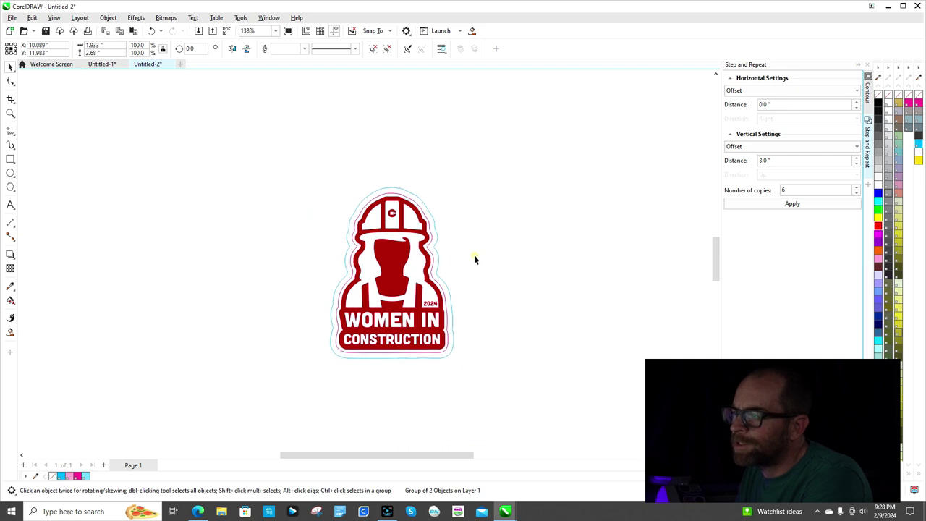
left_click_drag(432, 266, 351, 213)
right_click(566, 211)
left_click(610, 234)
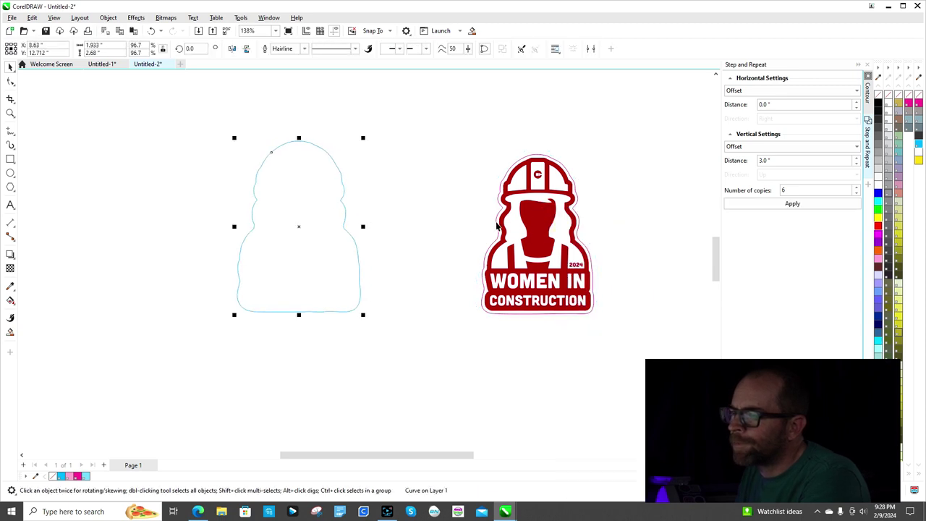
- Ungroup the remaining artwork and move the magenta outline clear of the logo image
left_click_drag(497, 226, 374, 163)
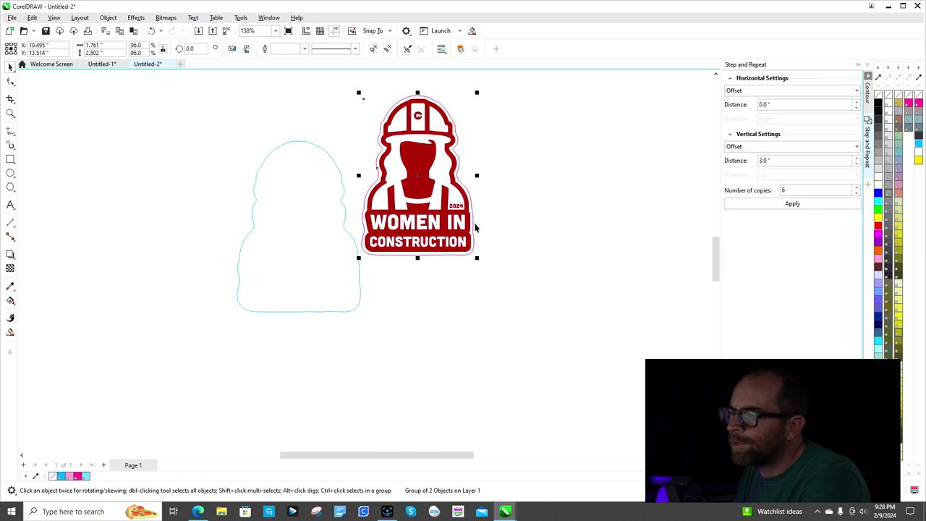
right_click(460, 210)
left_click(472, 234)
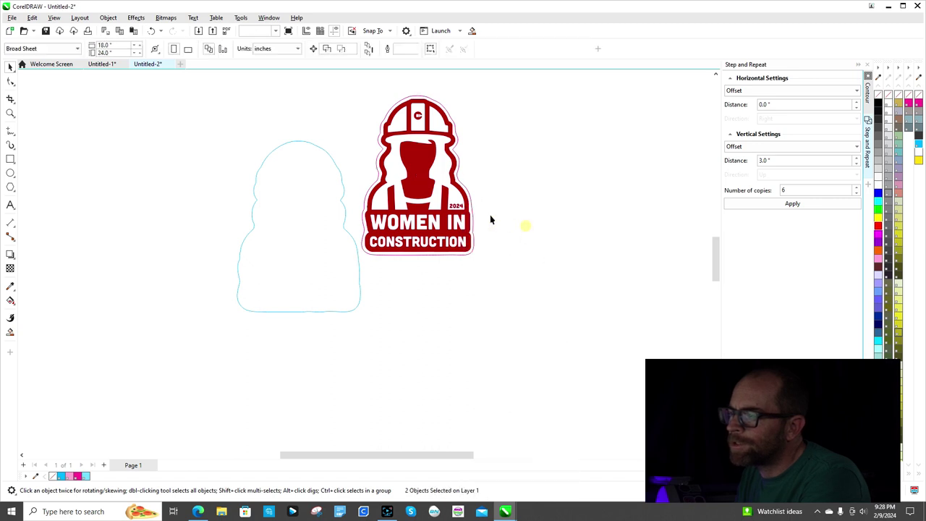
left_click_drag(433, 204, 591, 204)
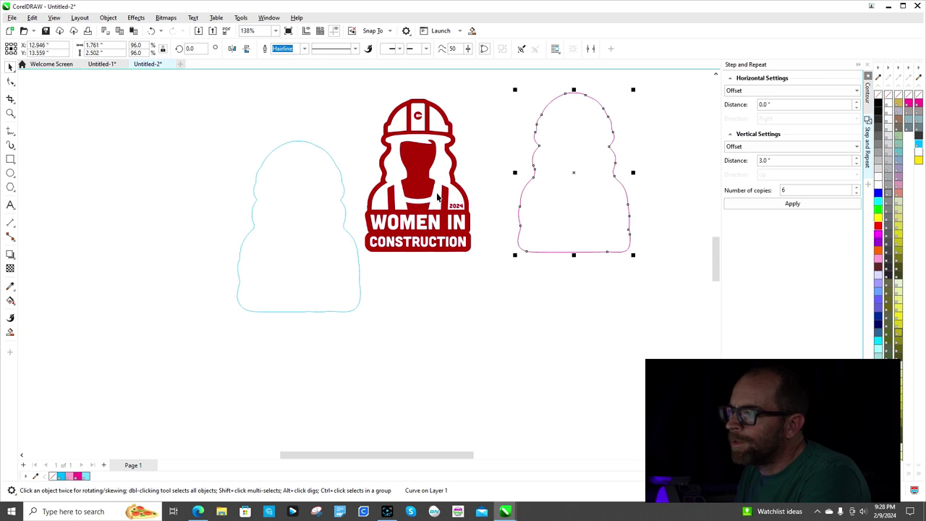
- Delete the magenta and blue outlines, leaving only the logo bitmap
left_click(497, 203)
left_click(523, 203)
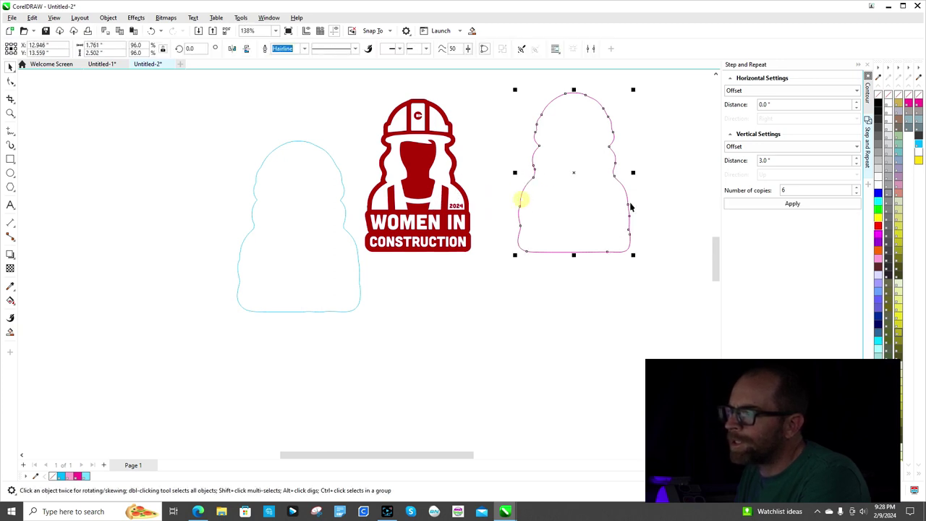
key("Delete")
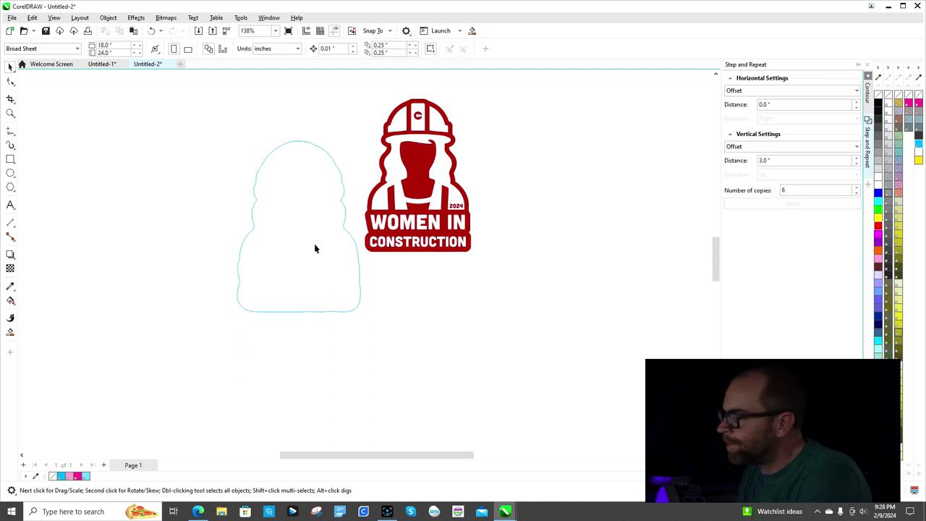
left_click(353, 242)
key("Delete")
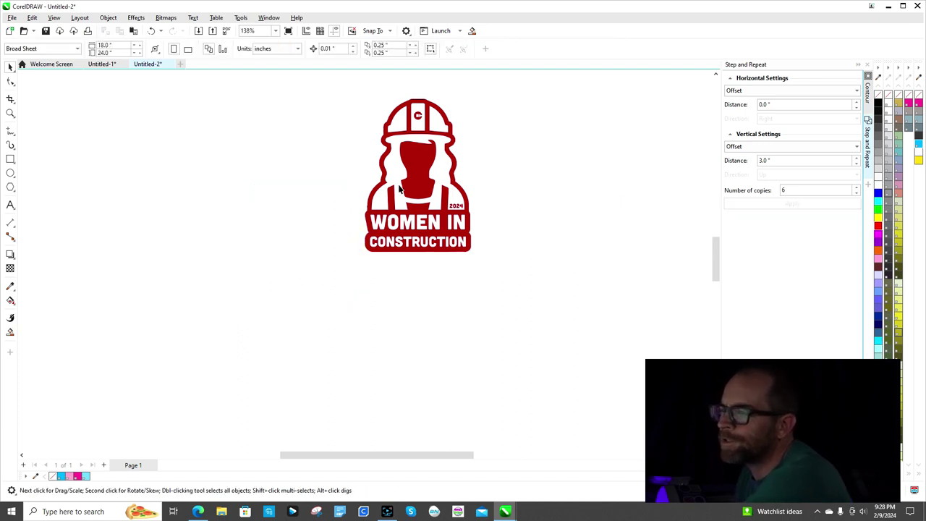
- Trace the logo bitmap with Outline Trace as line art and place the traced copy beside the original
left_click_drag(410, 169, 404, 258)
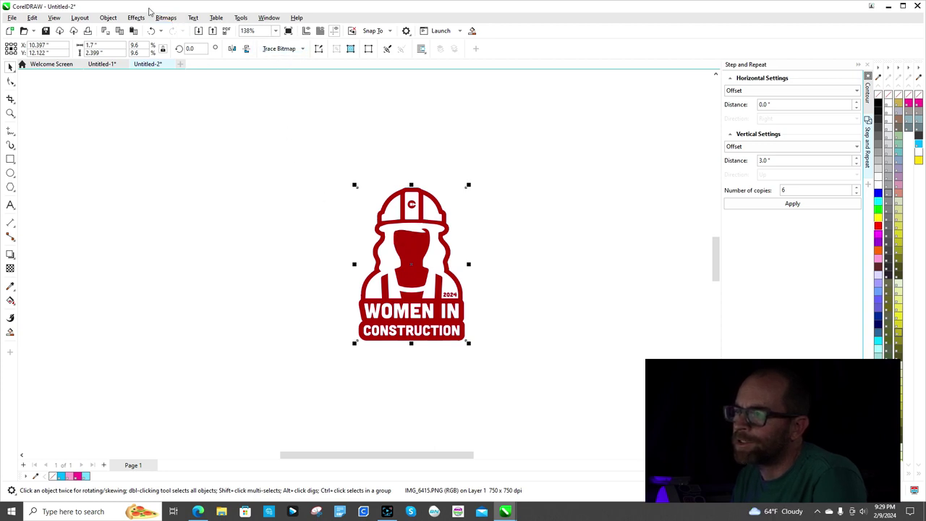
left_click(171, 19)
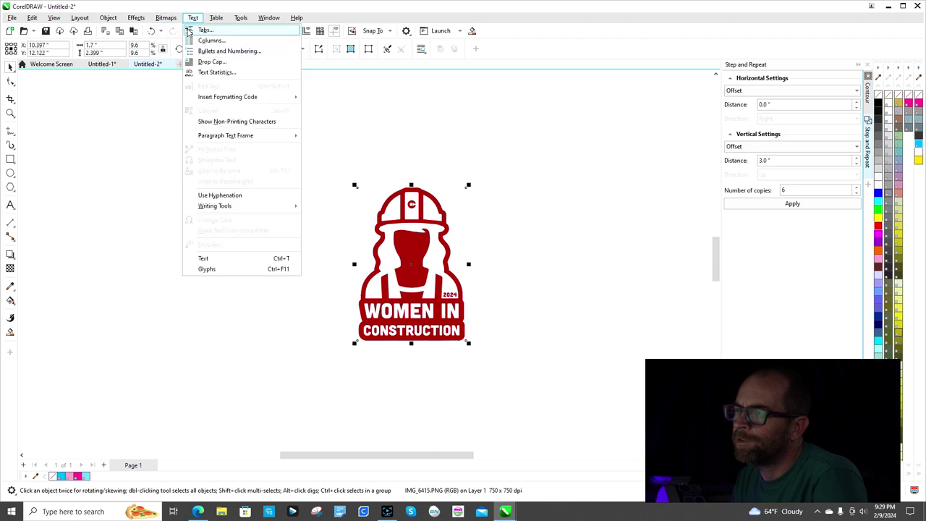
left_click(299, 116)
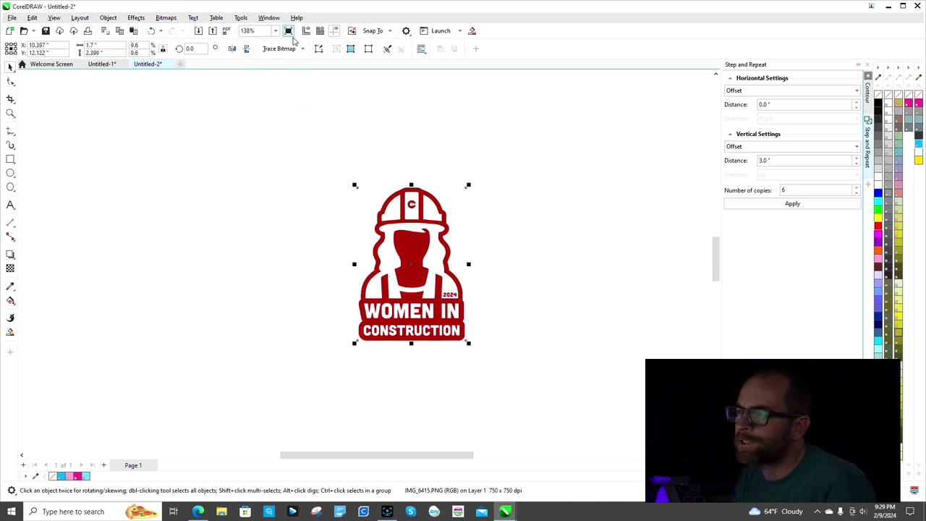
left_click(304, 50)
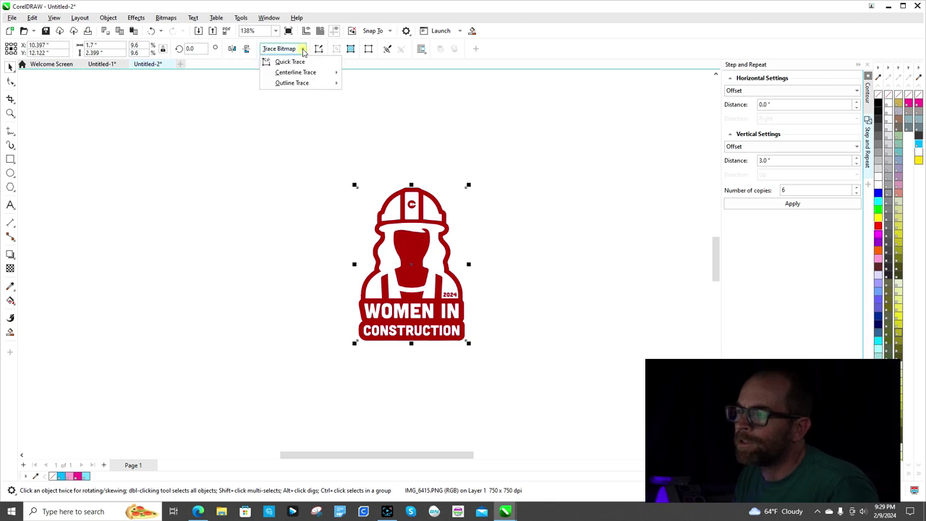
mouse_move(336, 82)
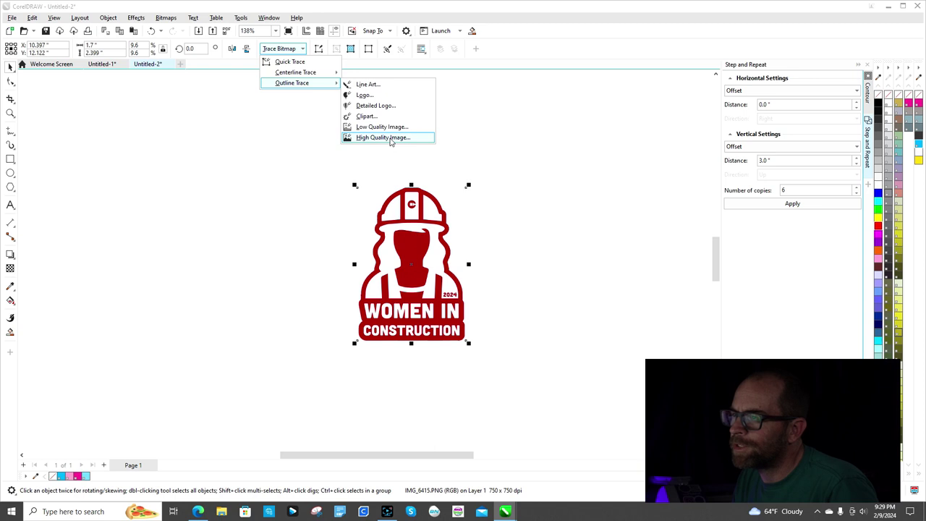
left_click(387, 88)
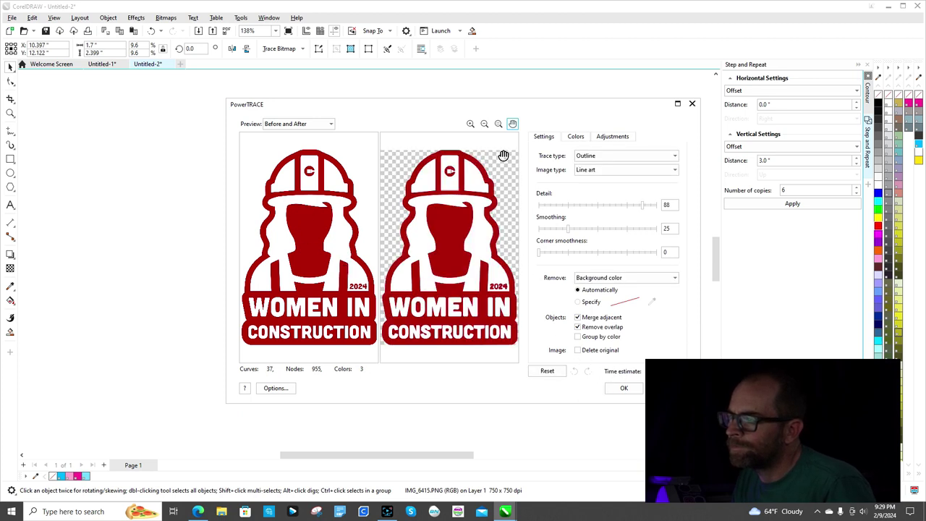
left_click(623, 388)
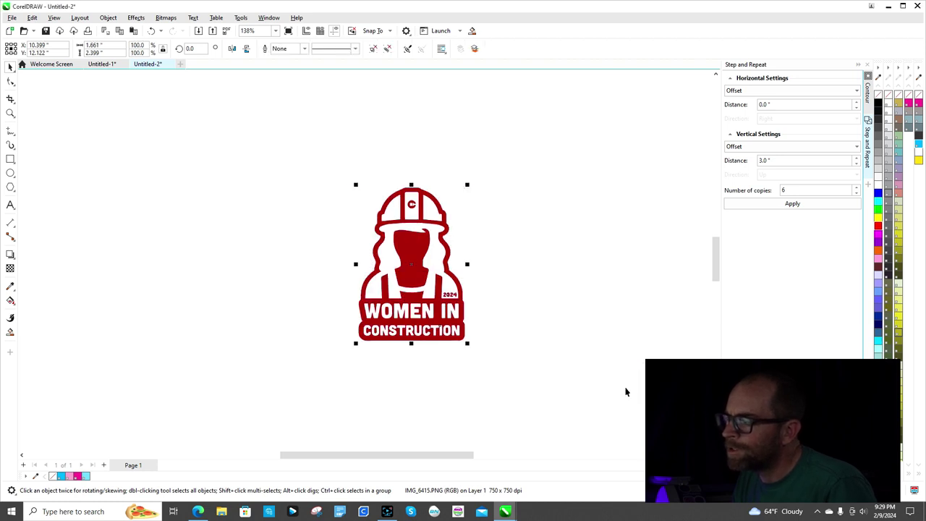
left_click(400, 258)
mouse_move(477, 257)
left_mouse_down()
mouse_move(603, 244)
mouse_move(551, 245)
left_mouse_up()
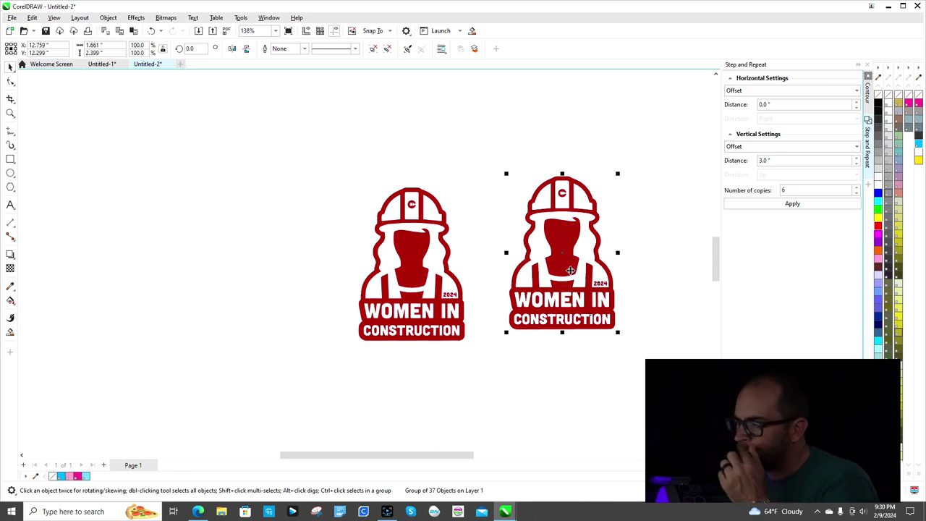
- Open the Contour settings and look through the available effects to locate Contour
left_click(867, 94)
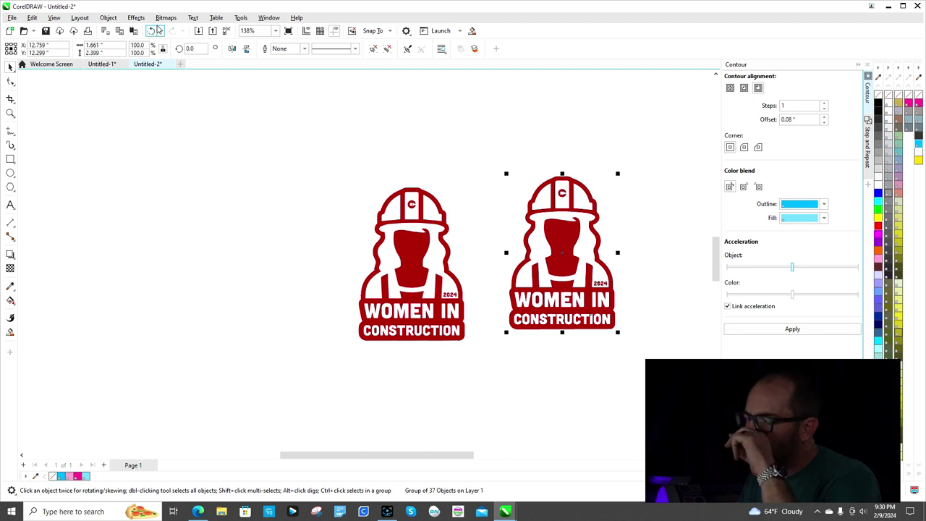
left_click(115, 19)
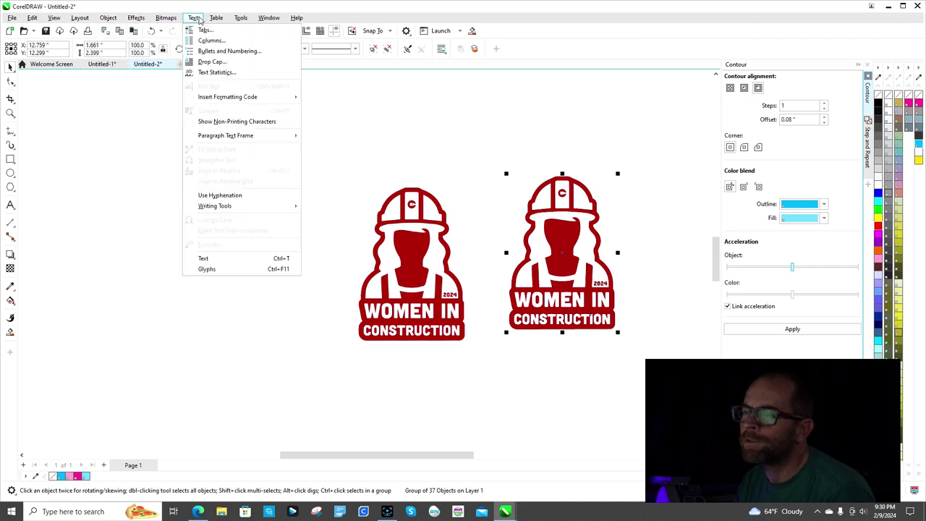
mouse_move(168, 18)
mouse_move(135, 20)
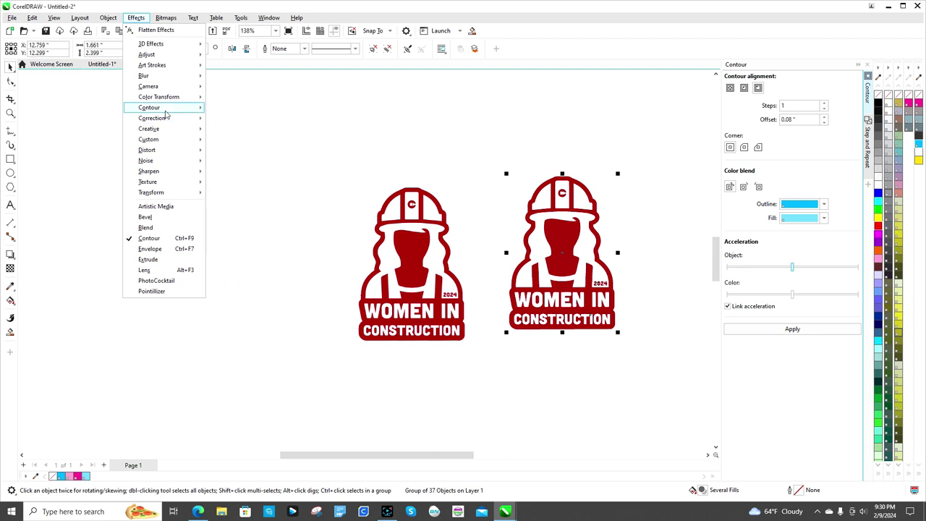
mouse_move(166, 113)
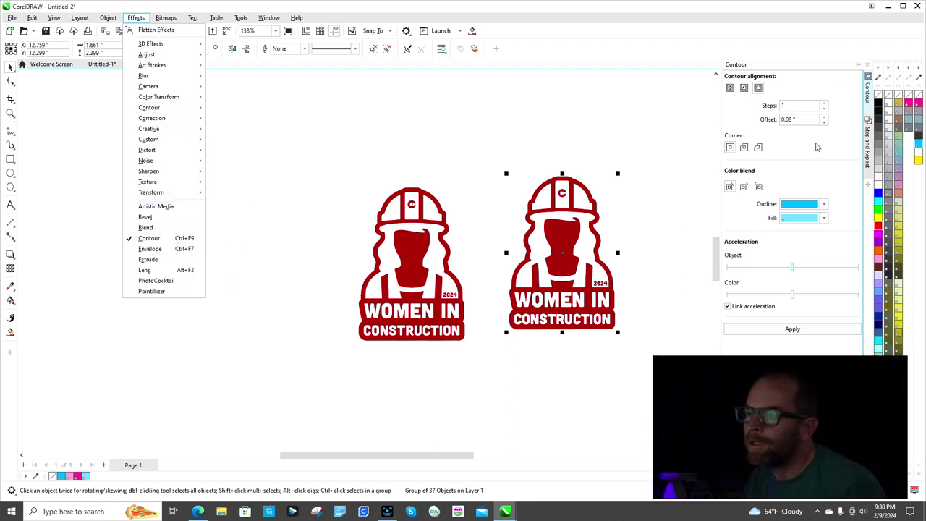
left_click(643, 122)
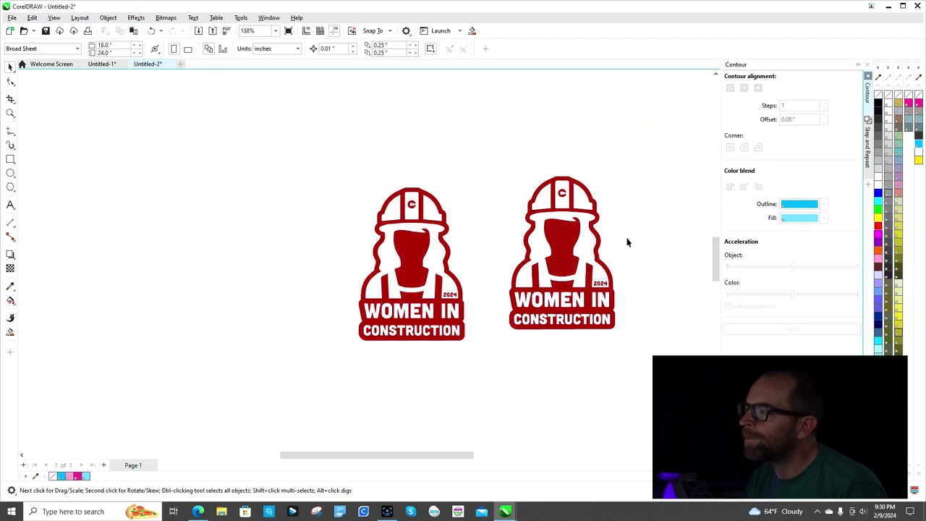
- Apply a one-step outside contour with a 0.001 inch offset to the traced logo
left_click(575, 241)
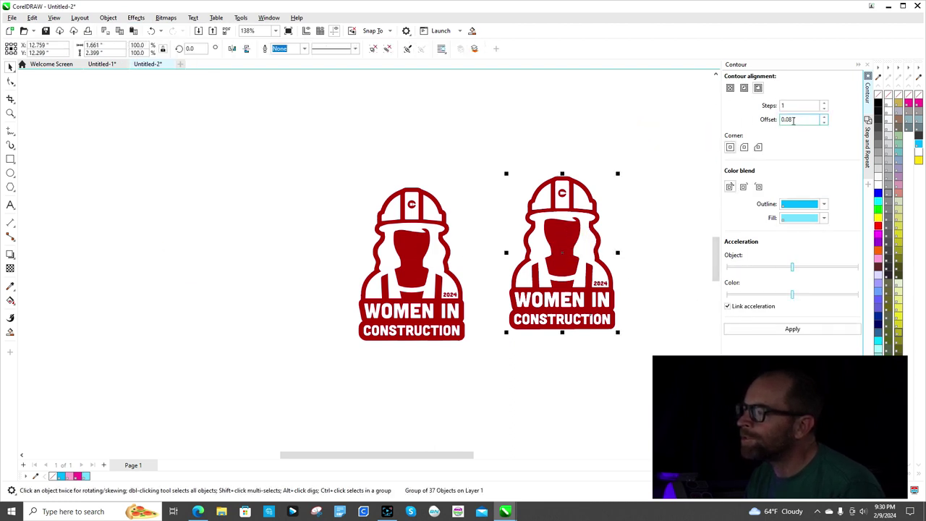
left_click(803, 121)
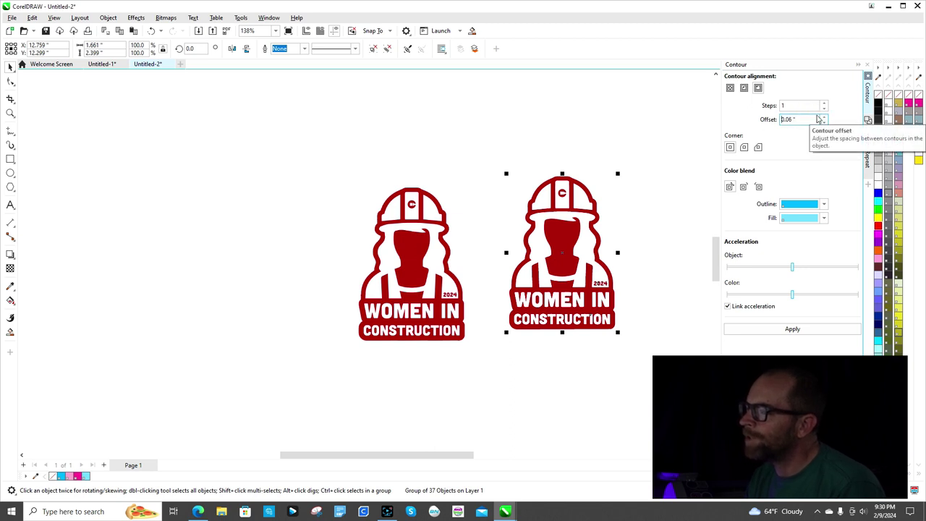
type("0.001")
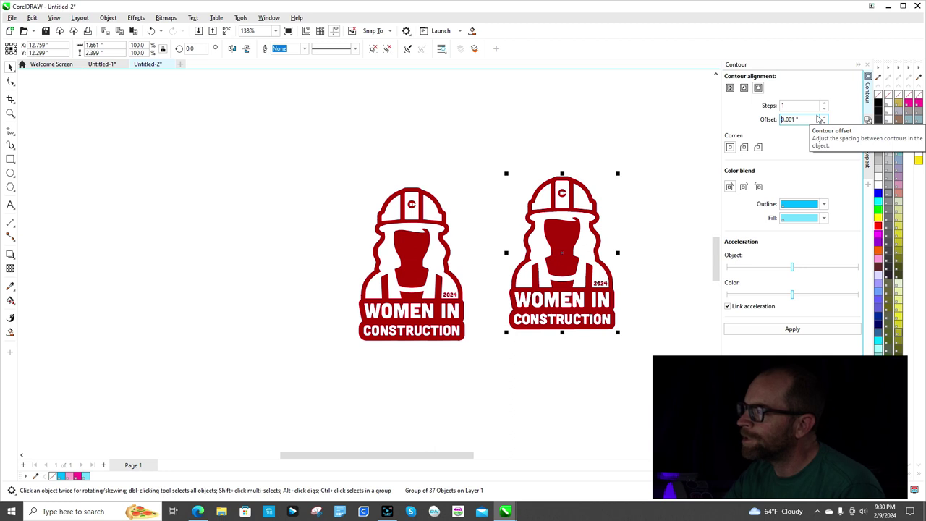
left_click(827, 331)
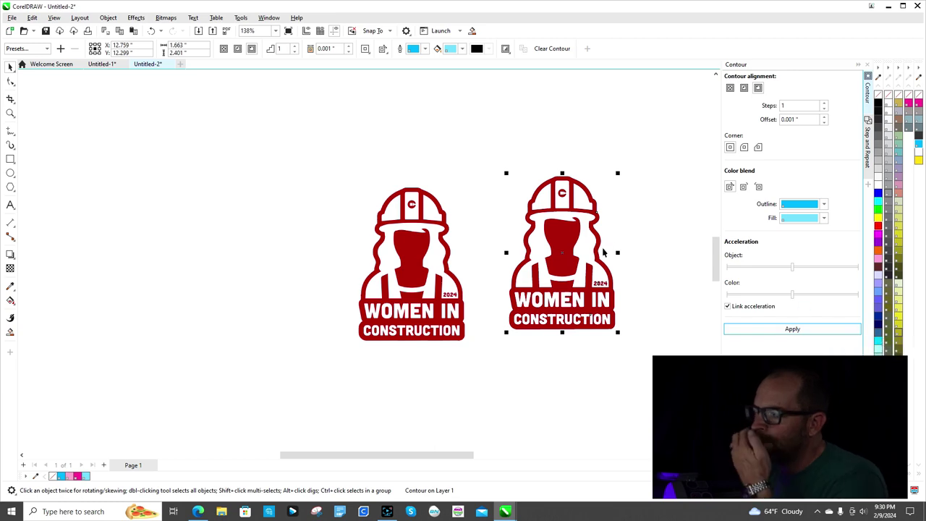
scroll(597, 259, "up", 5)
scroll(597, 262, "down", 5)
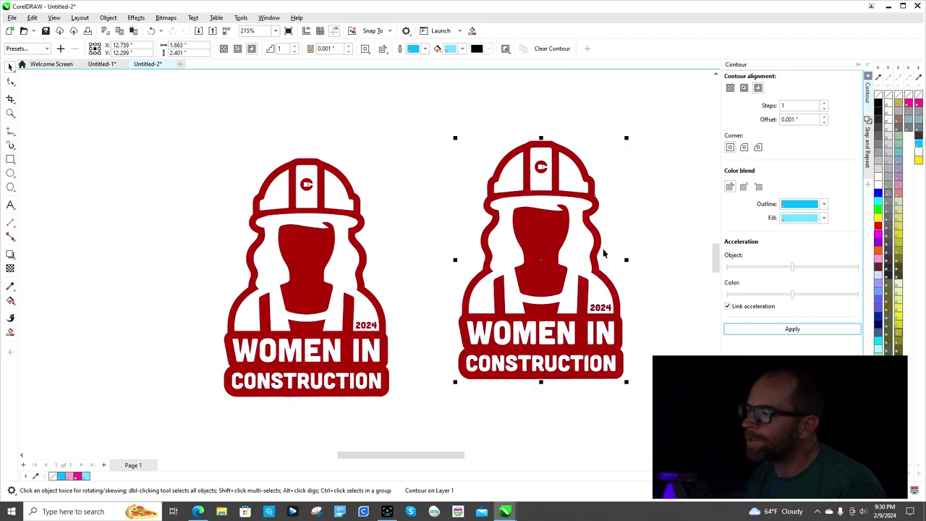
- Set the contour offset to 0.021 inch and apply it around the traced logo
left_click(824, 117)
left_click(825, 117)
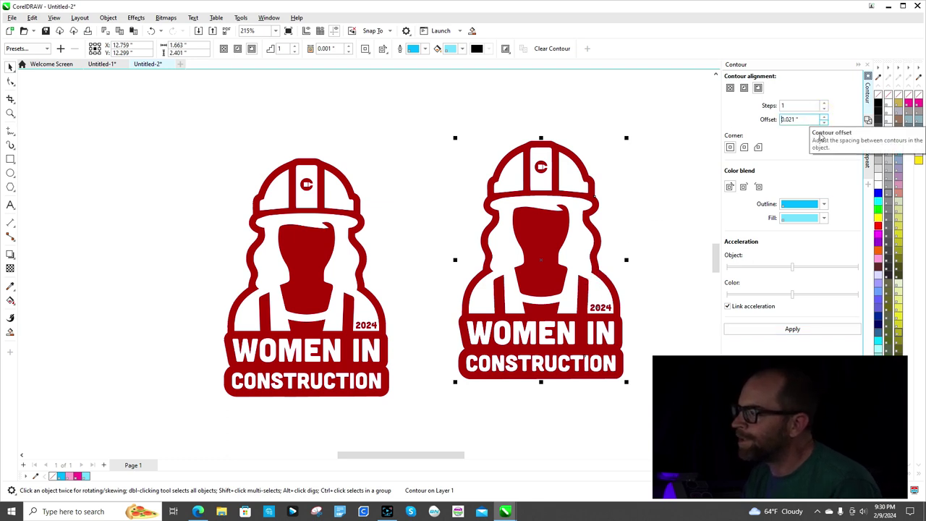
left_click(828, 329)
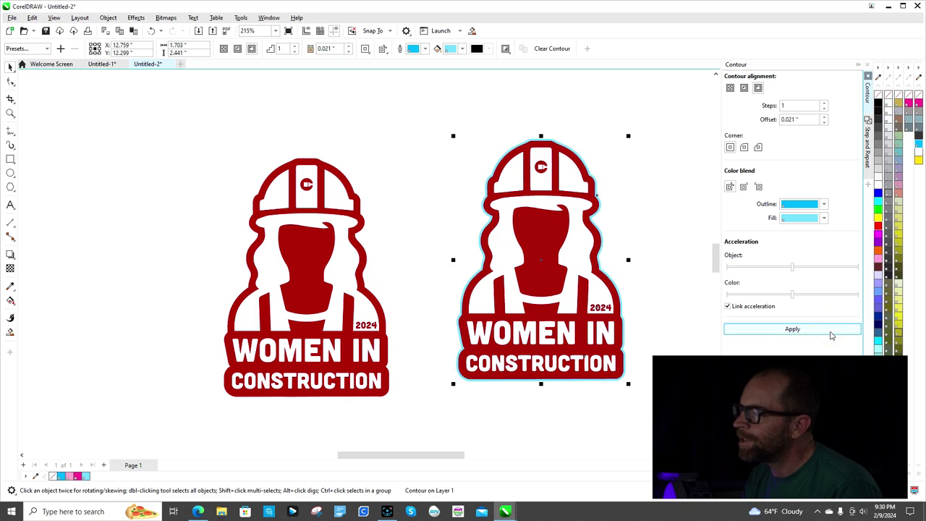
scroll(612, 255, "up", 3)
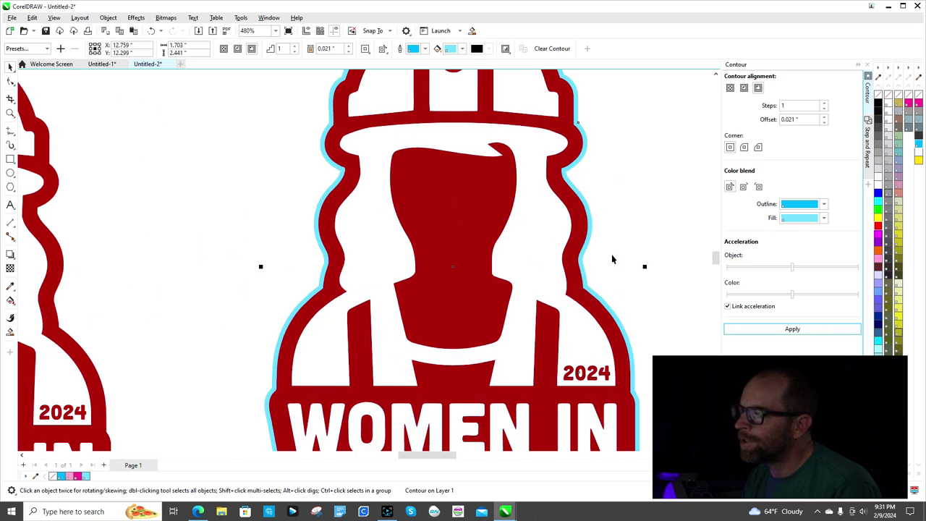
scroll(611, 258, "down", 3)
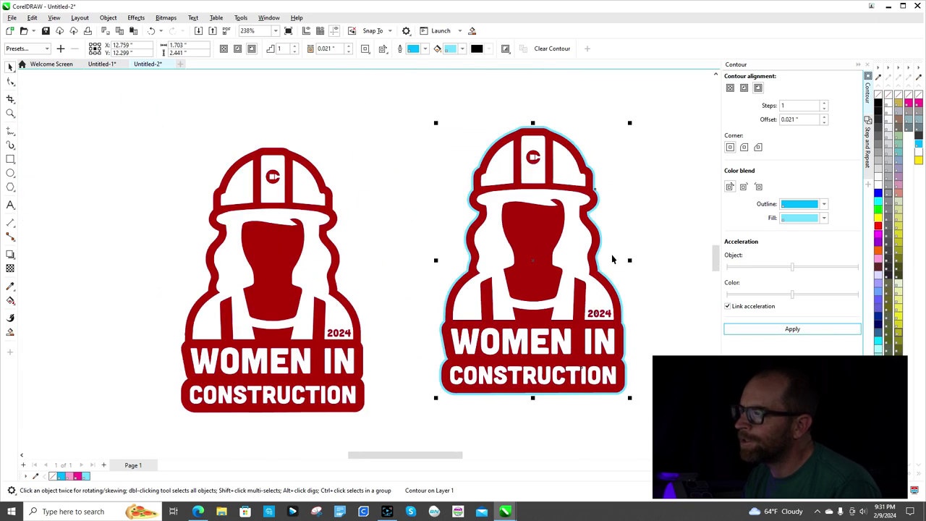
- Increase the traced logo's contour offset to 0.05 inch and apply it
left_click(824, 116)
left_click(823, 117)
left_click(823, 116)
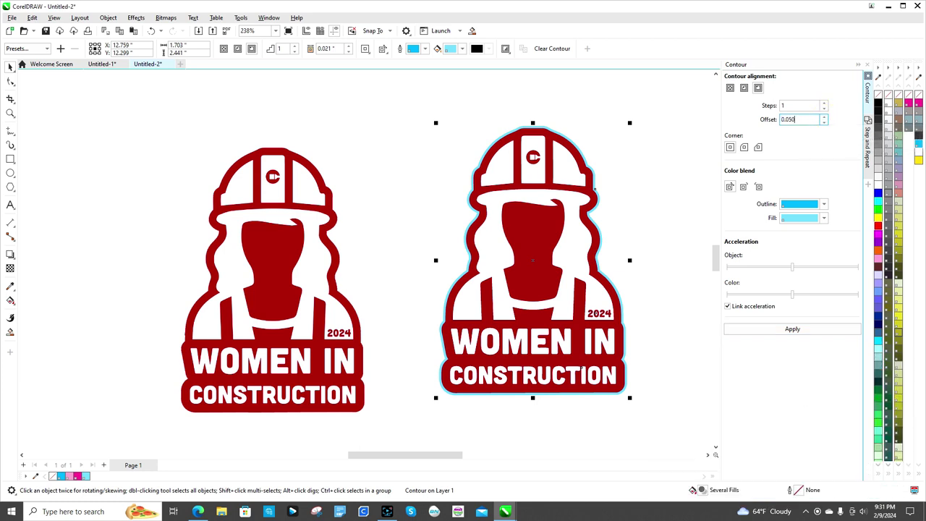
left_click(788, 329)
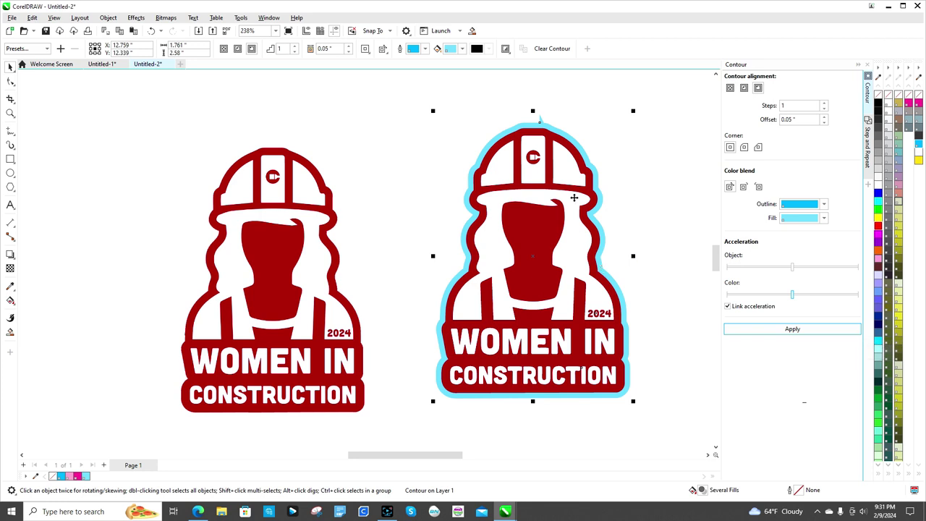
- Break the contour apart and place the light blue silhouette and the traced logo on opposite sides of the logo bitmap
scroll(572, 194, "down", 2)
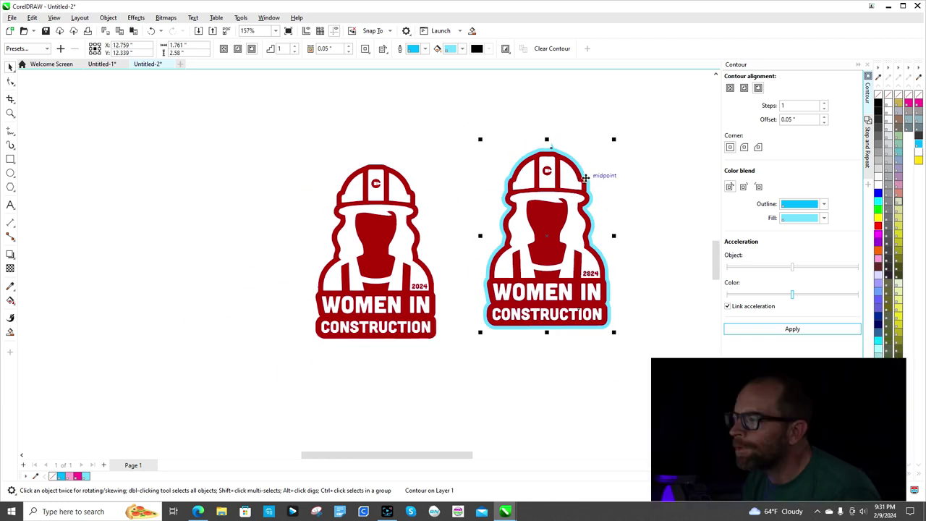
right_click(584, 178)
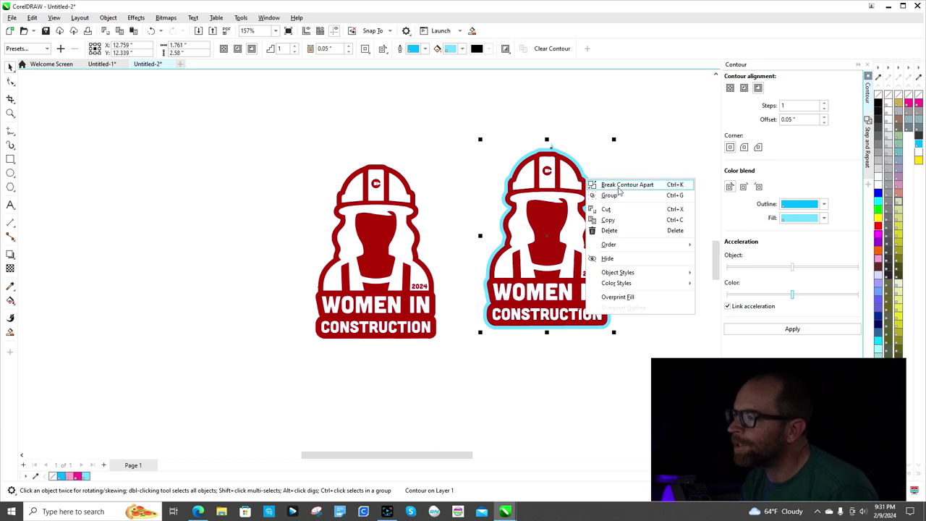
left_click(618, 187)
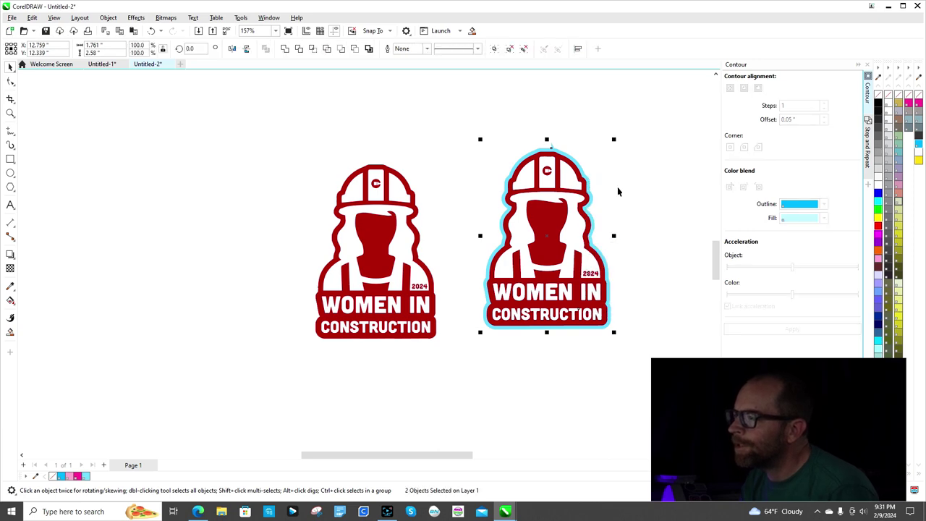
left_click_drag(572, 199, 541, 214)
left_click(299, 121)
left_click(647, 177)
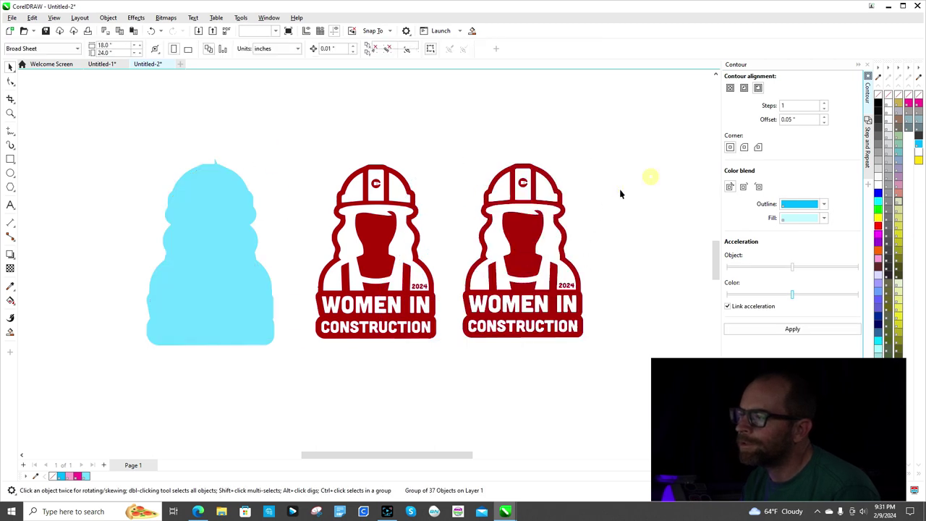
- Delete the traced logo copy, keeping the logo bitmap and the light blue silhouette
left_click(541, 229)
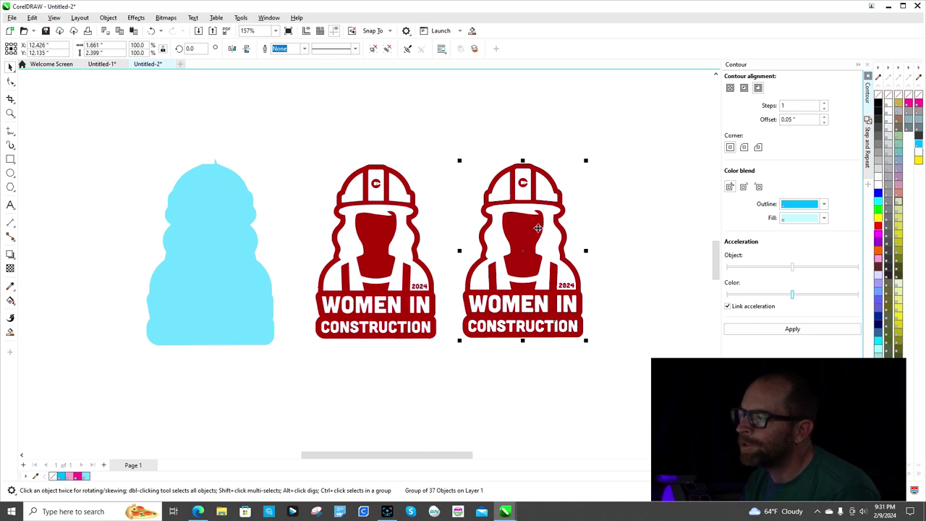
right_click(537, 227)
left_click(615, 135)
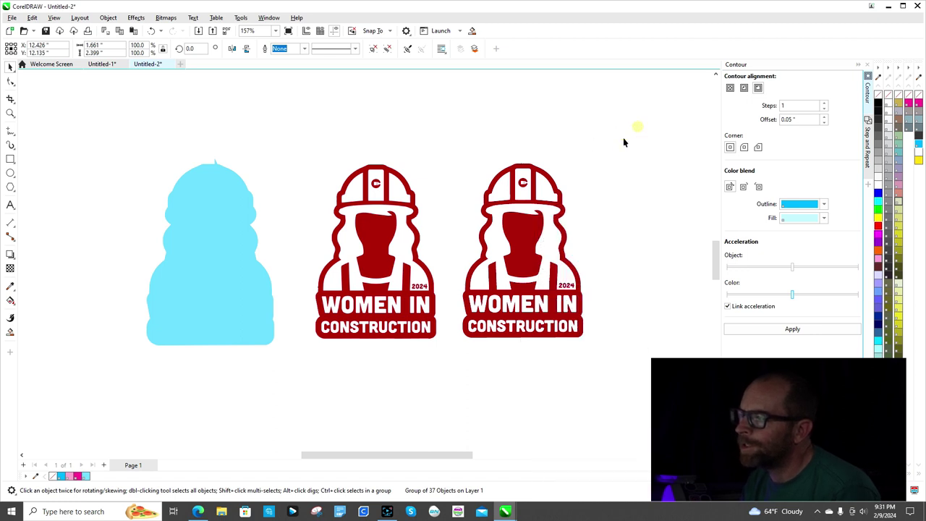
left_click(623, 138)
left_click(528, 210)
key("Delete")
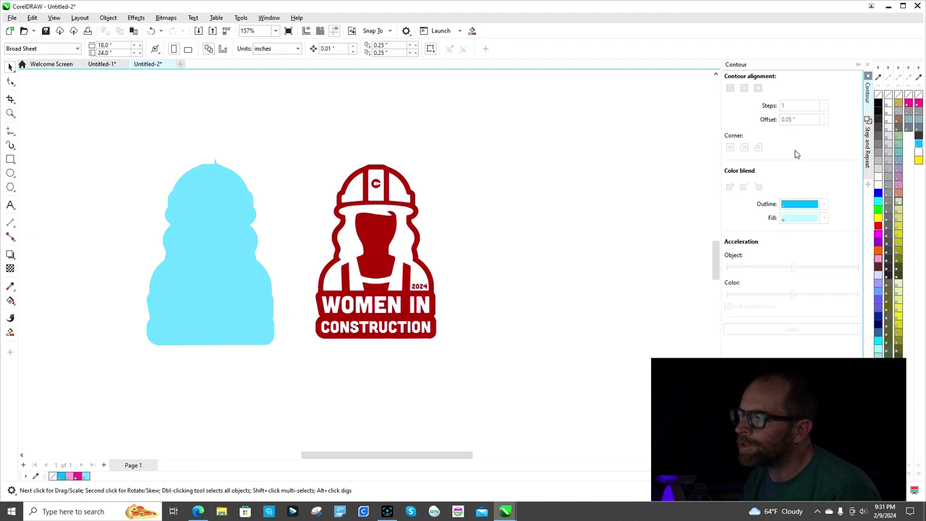
- Copy the light blue silhouette, move the original to the right of the logo bitmap, and paste the duplicate on its left
left_click(187, 244)
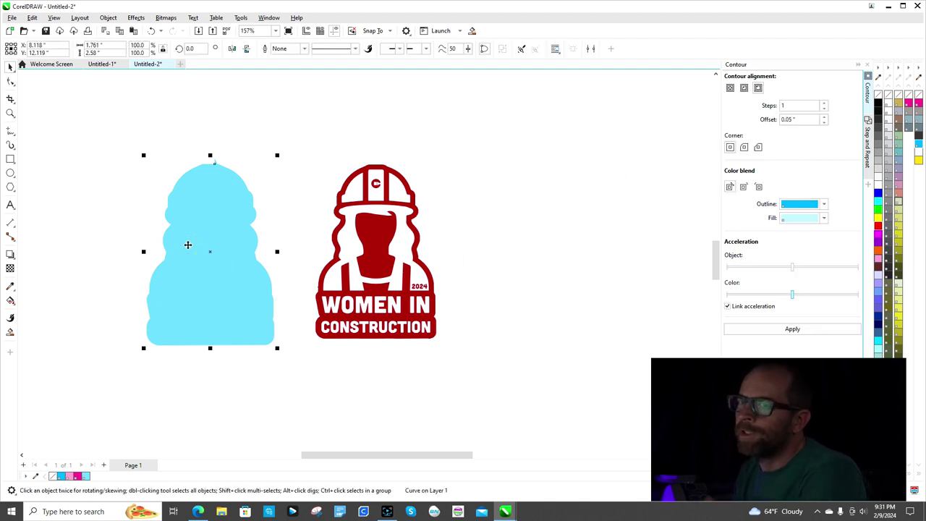
right_click(220, 210)
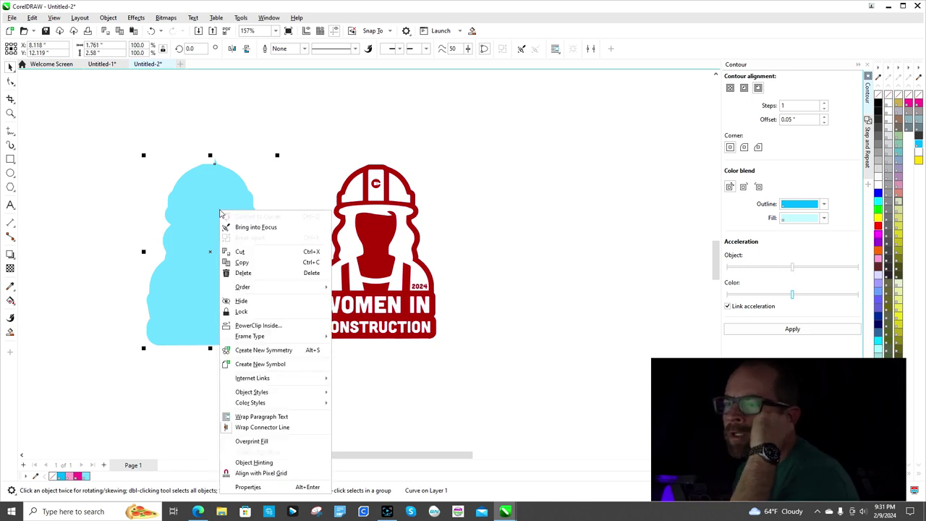
left_click(254, 264)
left_click_drag(236, 246, 607, 237)
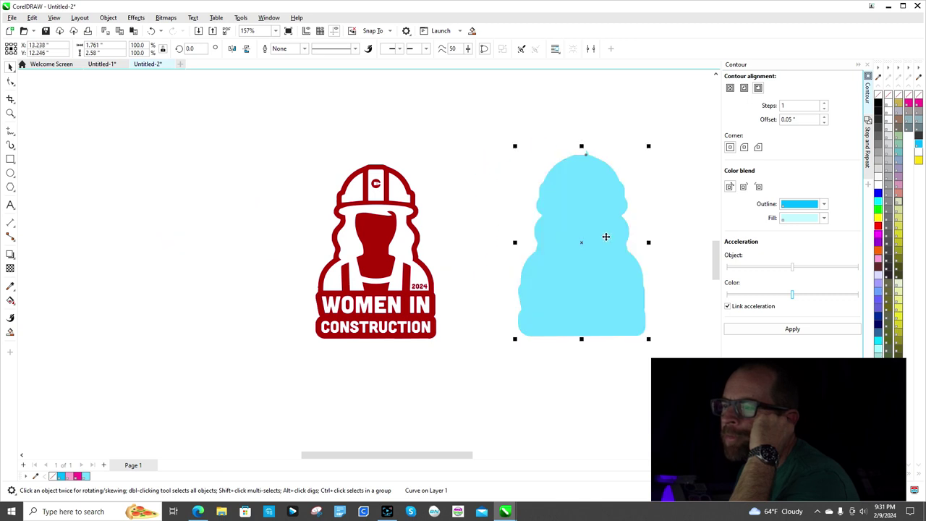
right_click(191, 162)
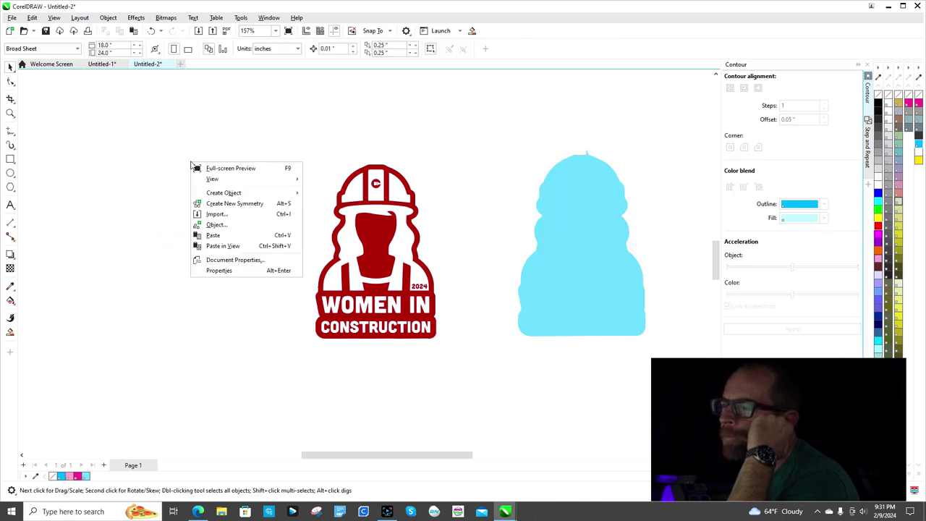
left_click(223, 246)
left_click_drag(444, 335, 236, 228)
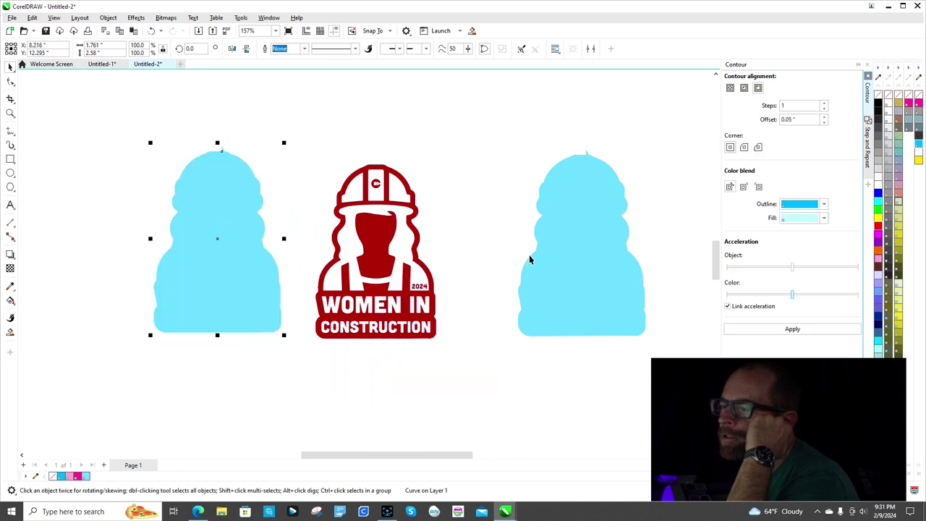
- Remove the fill from the silhouette right of the logo and give it a bright blue hairline outline
left_click(566, 228)
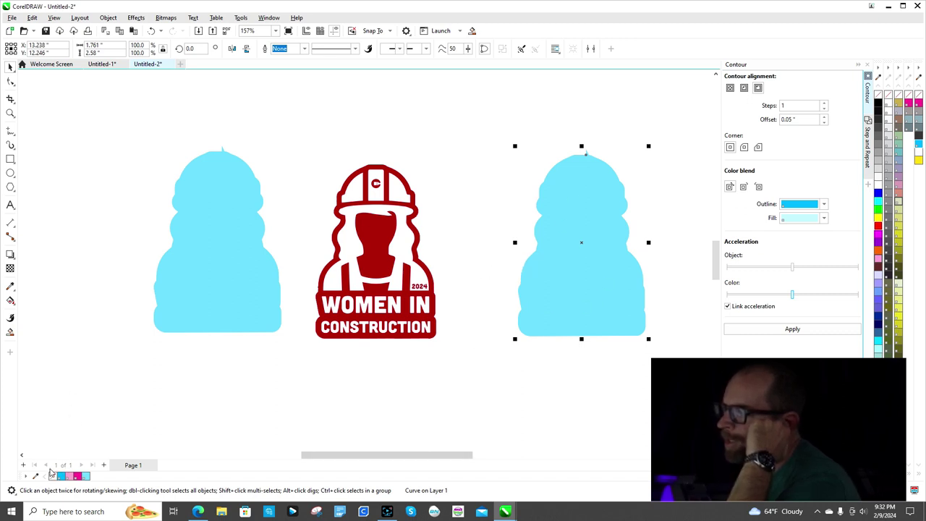
left_click(918, 145)
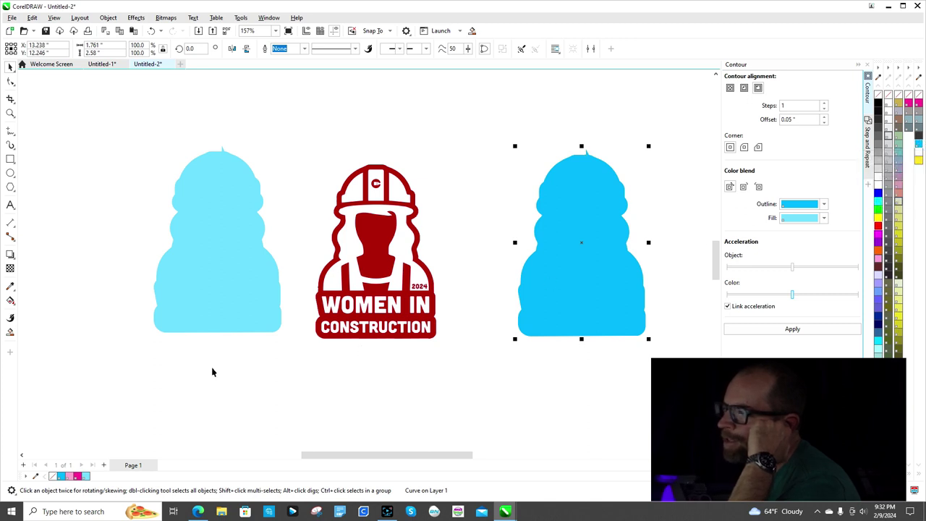
left_click(52, 476)
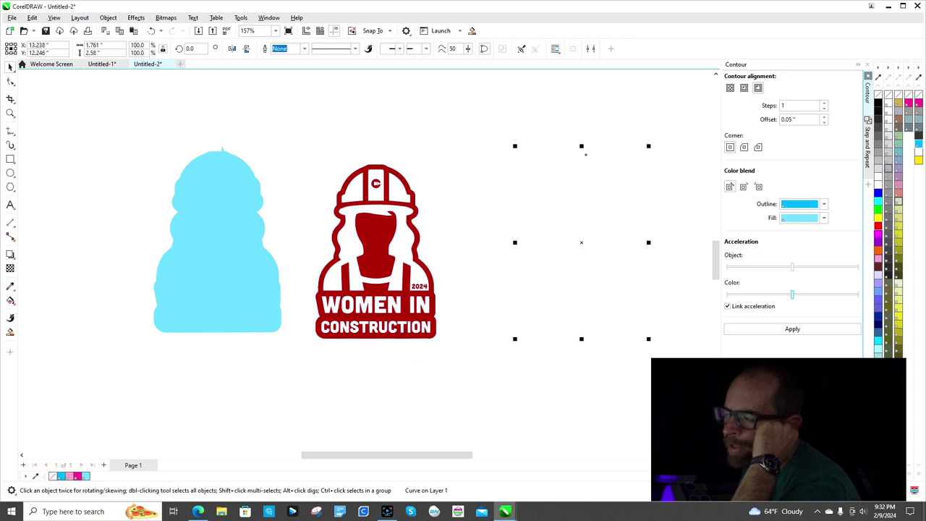
right_click(917, 144)
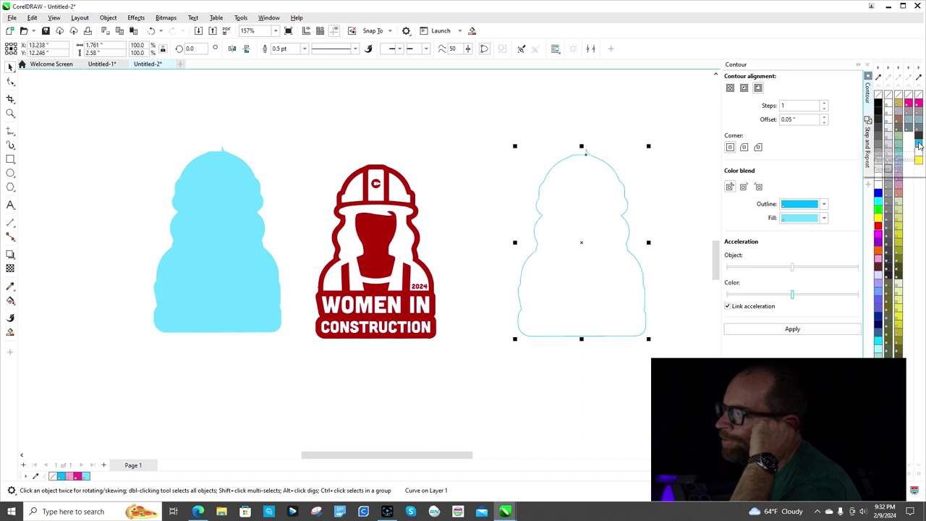
left_click(305, 48)
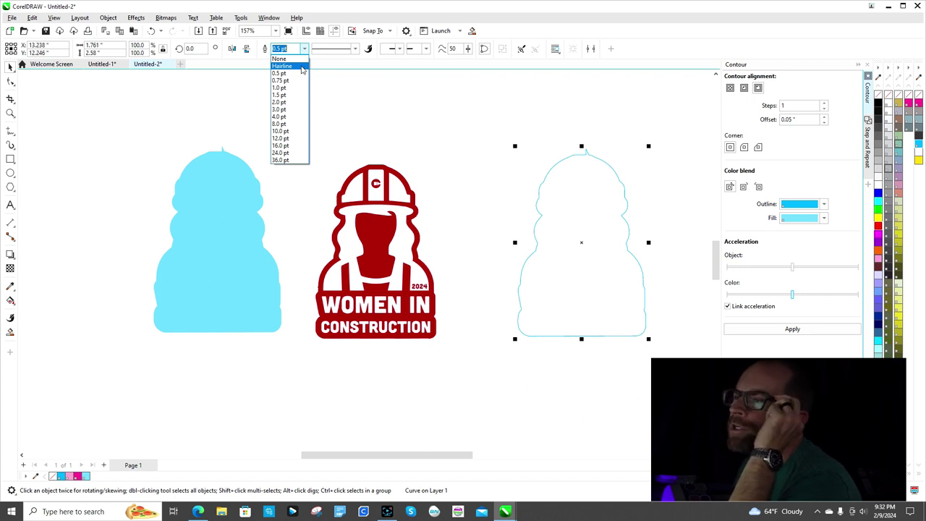
left_click(302, 66)
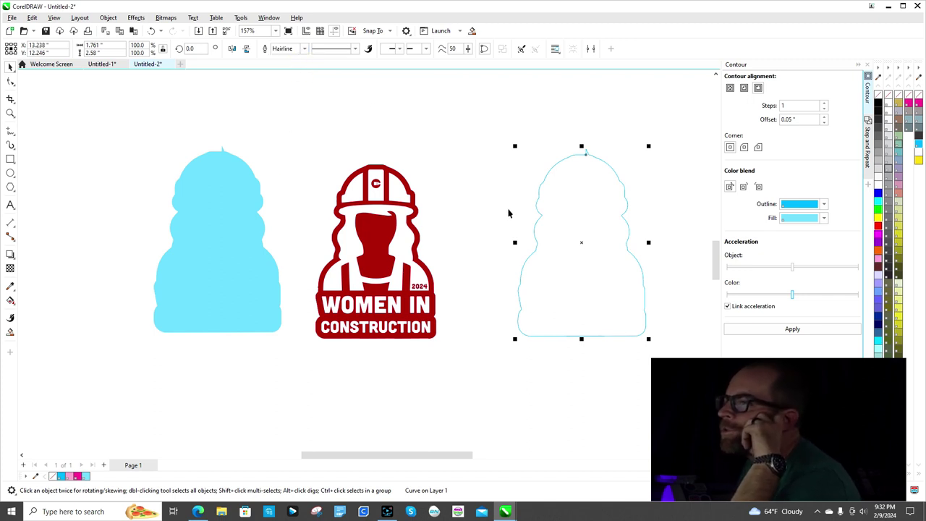
left_click(482, 207)
left_click(536, 210)
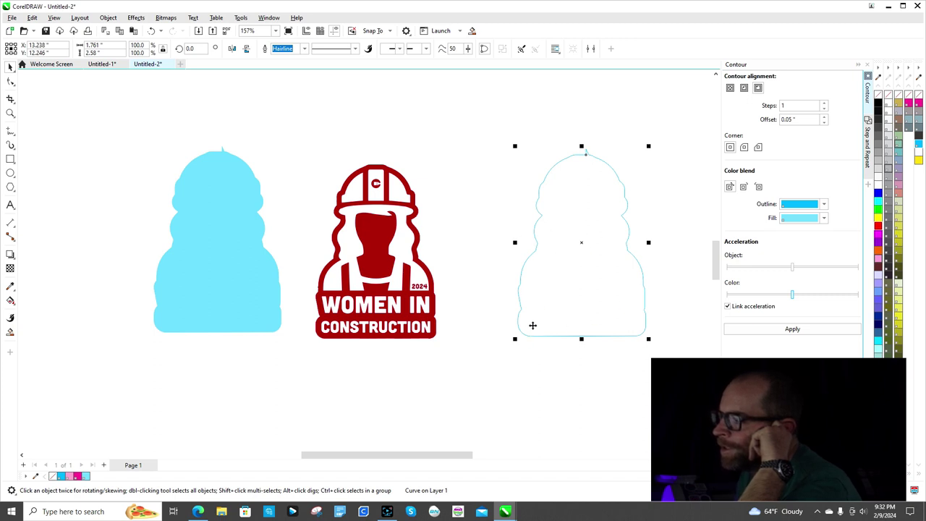
- Fill the silhouette left of the logo with black, add a bright blue outline, and inspect its edge up close
left_click(241, 277)
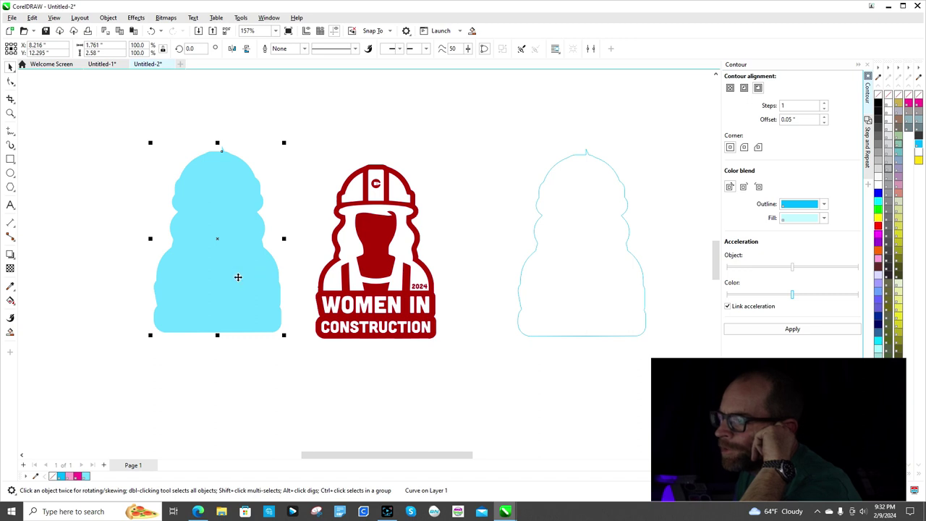
left_click(878, 104)
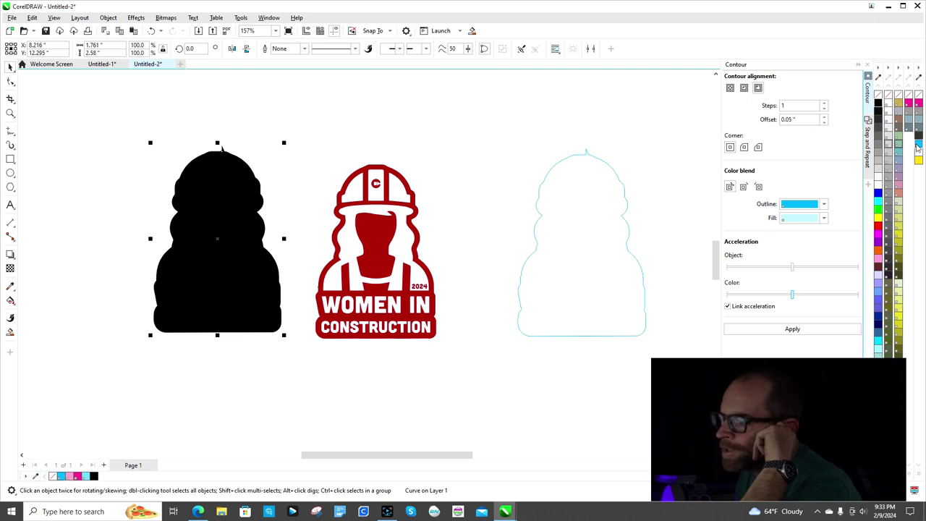
right_click(918, 146)
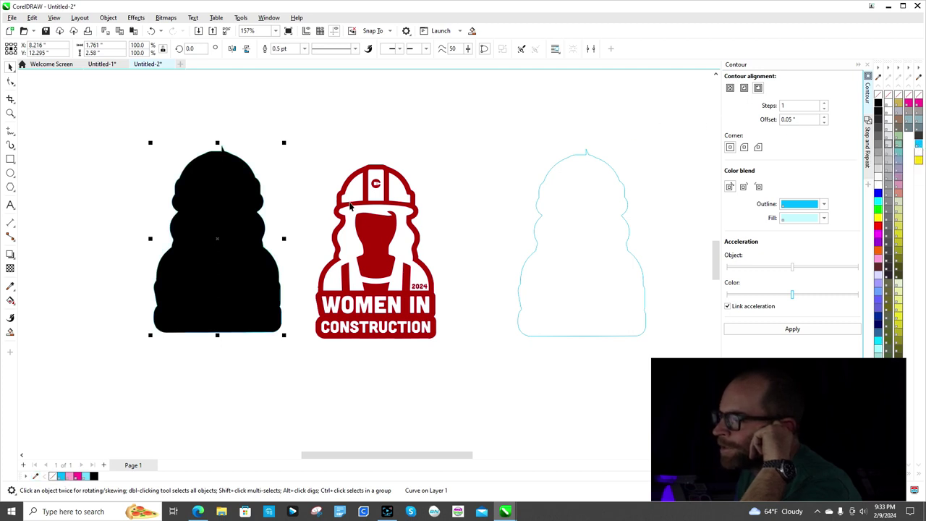
scroll(232, 250, "up", 3)
scroll(250, 248, "up", 3)
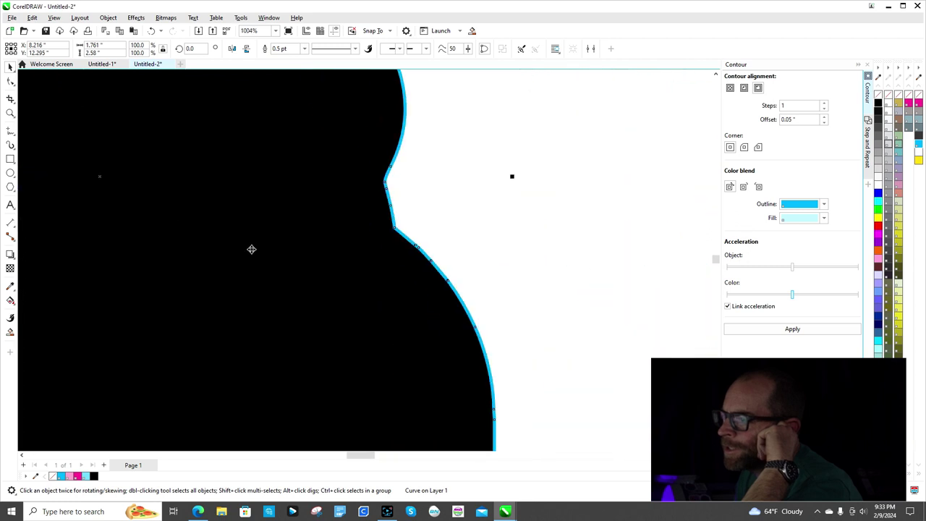
scroll(411, 257, "up", 1)
scroll(459, 266, "up", 1)
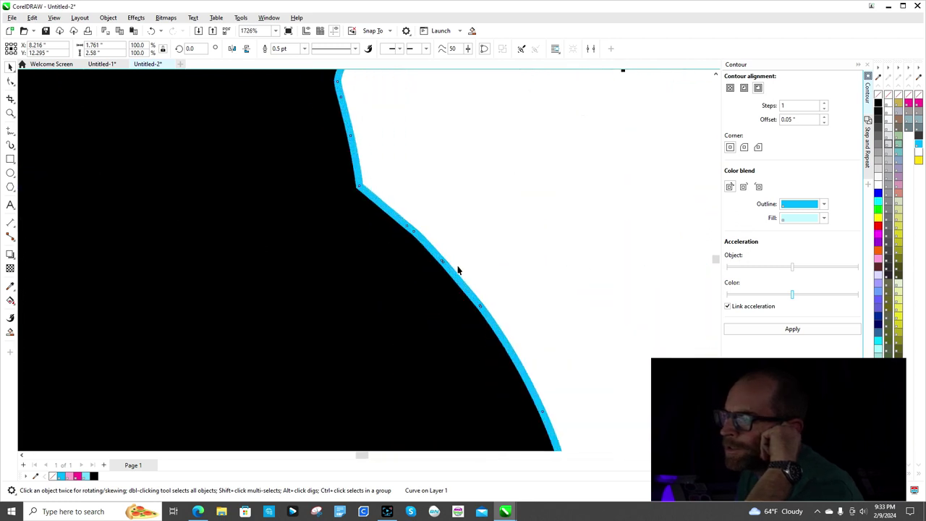
scroll(455, 267, "down", 2)
scroll(276, 272, "down", 3)
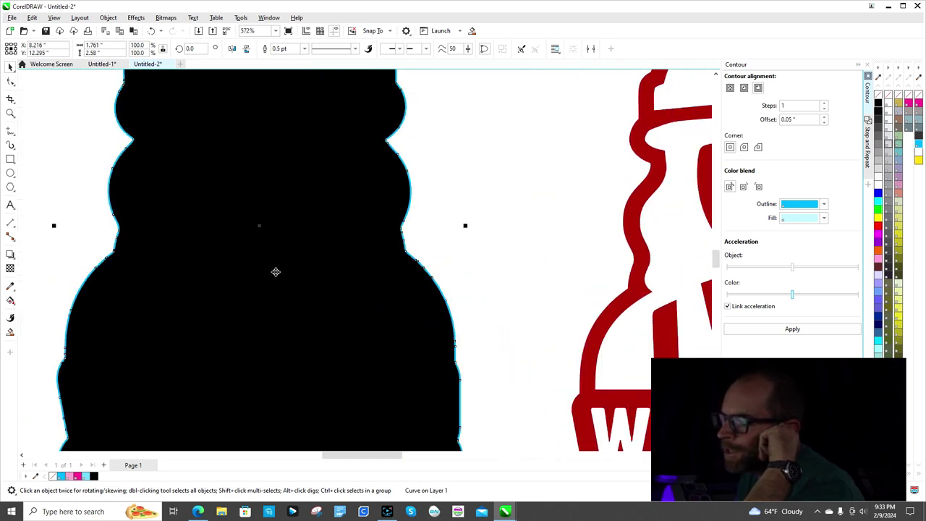
scroll(276, 272, "down", 1)
left_click(394, 187)
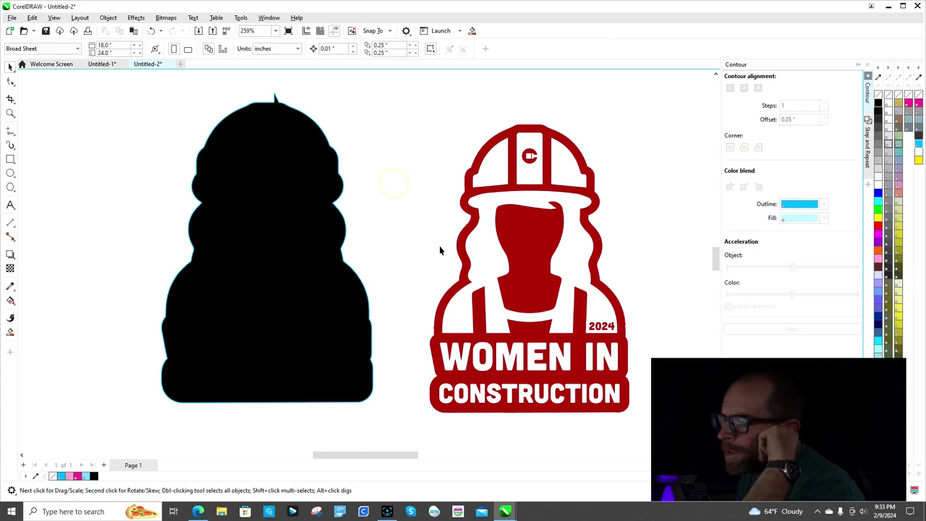
- Move the black silhouette to the right of the logo bitmap, then align the centres of both objects horizontally and vertically
left_click(530, 241)
left_click_drag(533, 233, 506, 204)
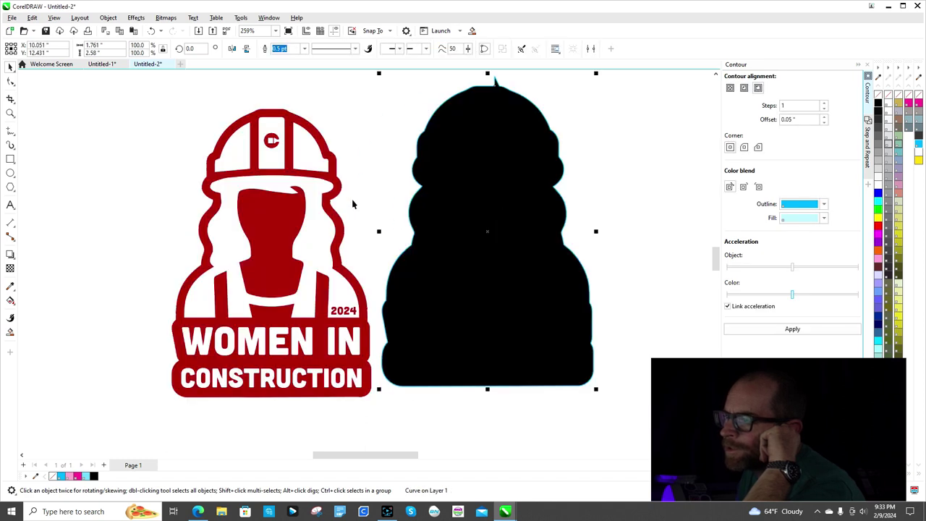
left_click(328, 202)
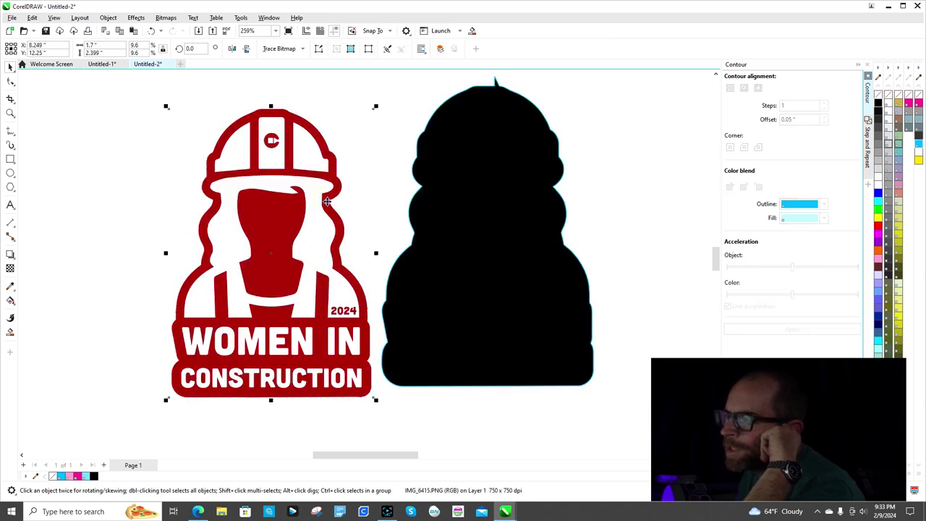
left_click(444, 187, "shift")
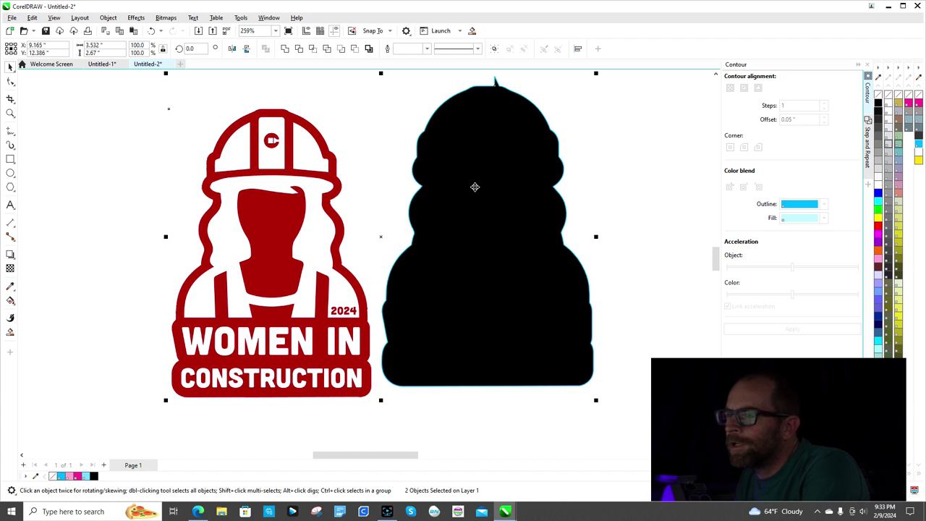
key("c")
key("e")
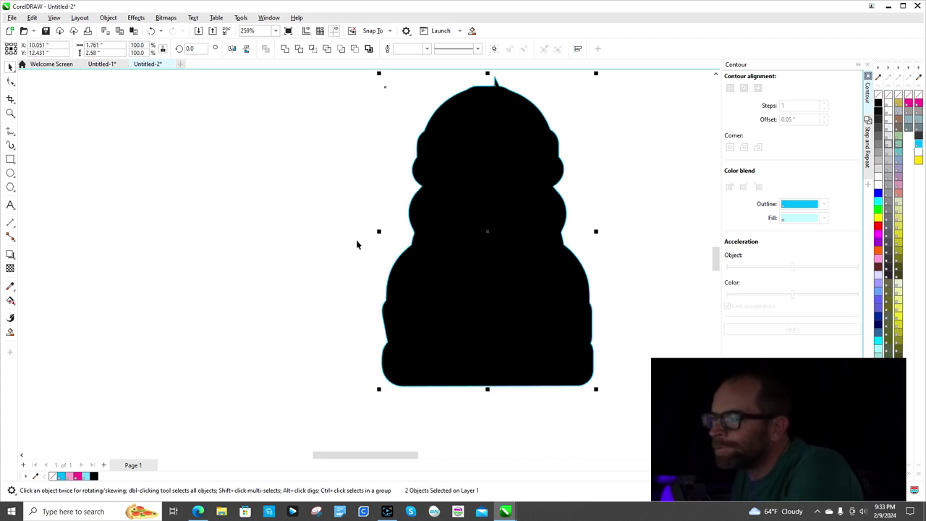
- Send the black silhouette behind the Women in Construction logo bitmap
left_click(446, 203)
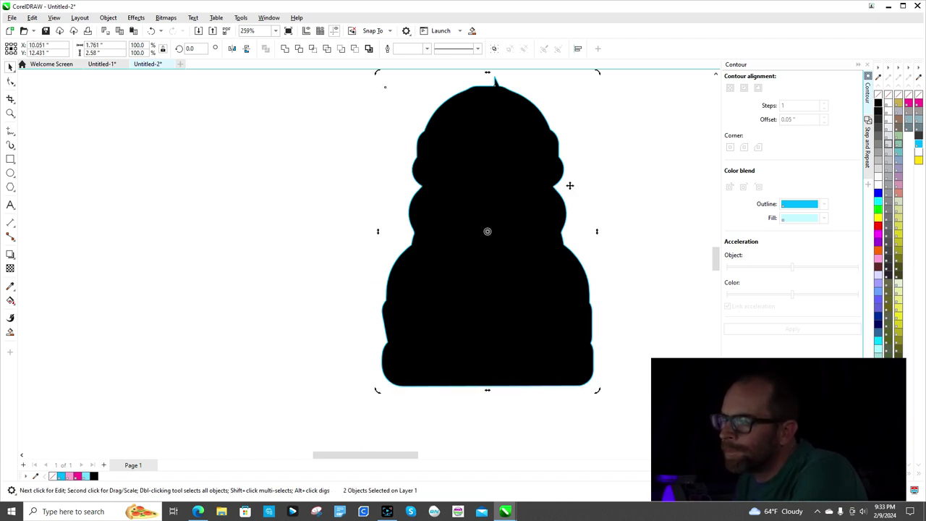
left_click(491, 173)
right_click(494, 177)
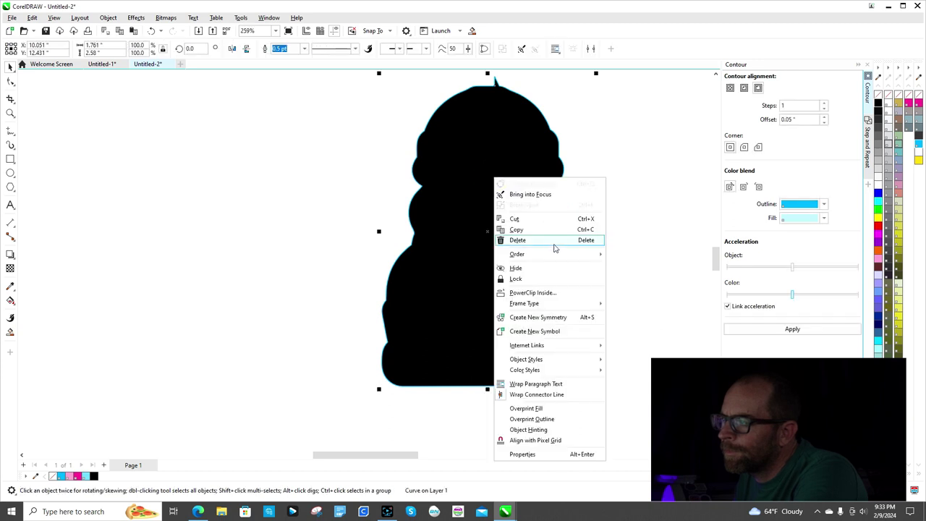
left_click(619, 264)
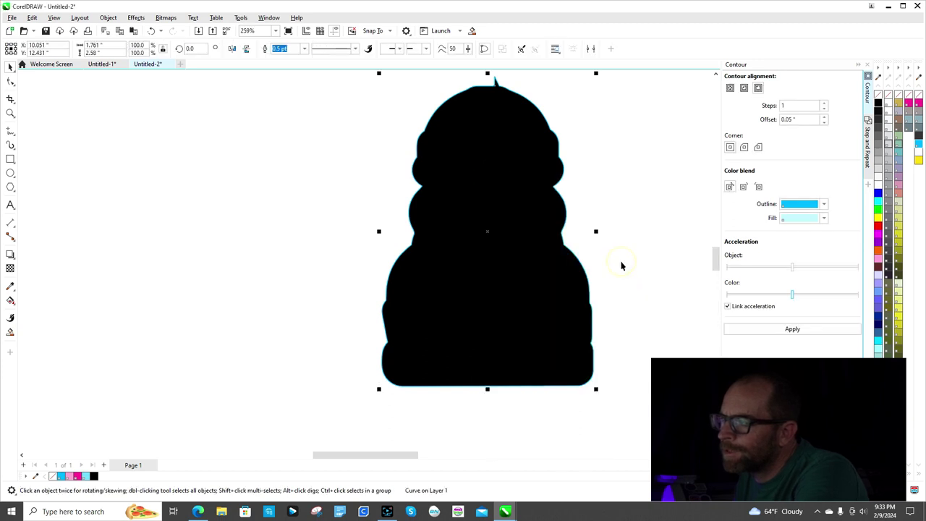
left_click(641, 223)
- Nudge the logo bitmap down by 0.05 inches on the black silhouette to even out the border
left_click(481, 215)
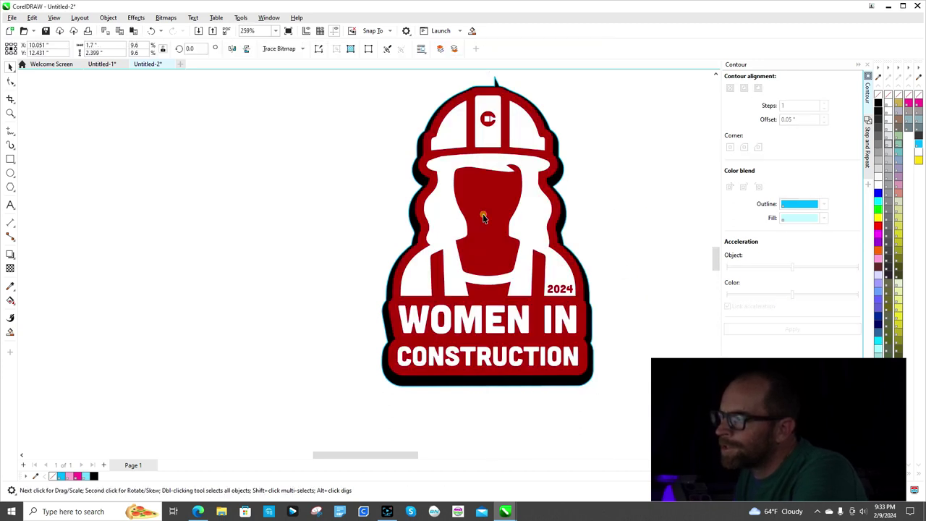
key("Down")
key("Down")
key("Down")
key("Down")
key("Down")
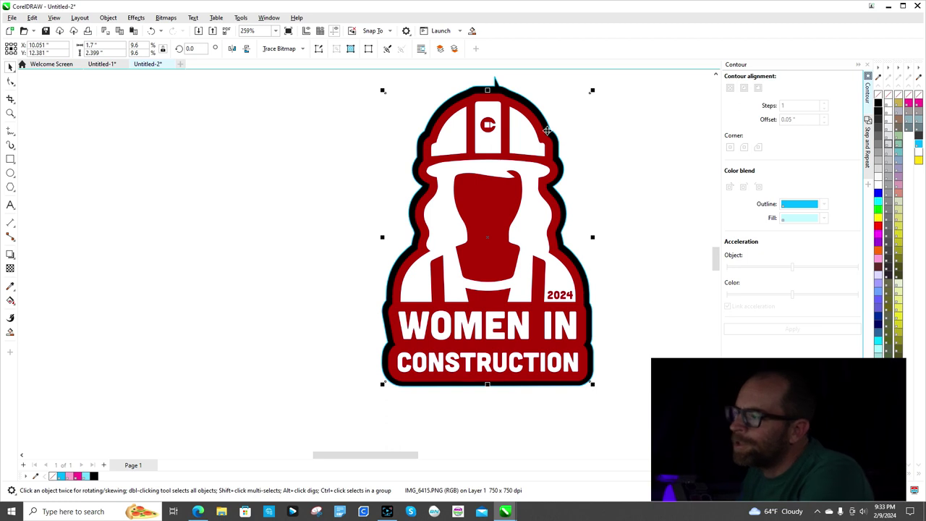
left_click(657, 158)
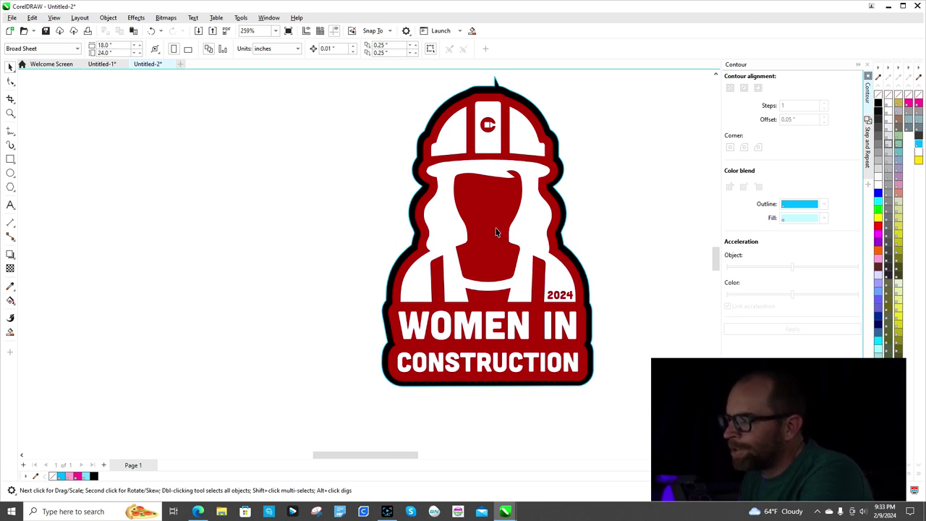
- Move the logo bitmap off the black silhouette to its left and remove the silhouette's fill, keeping its blue outline
left_click_drag(495, 231, 267, 258)
left_click(487, 196)
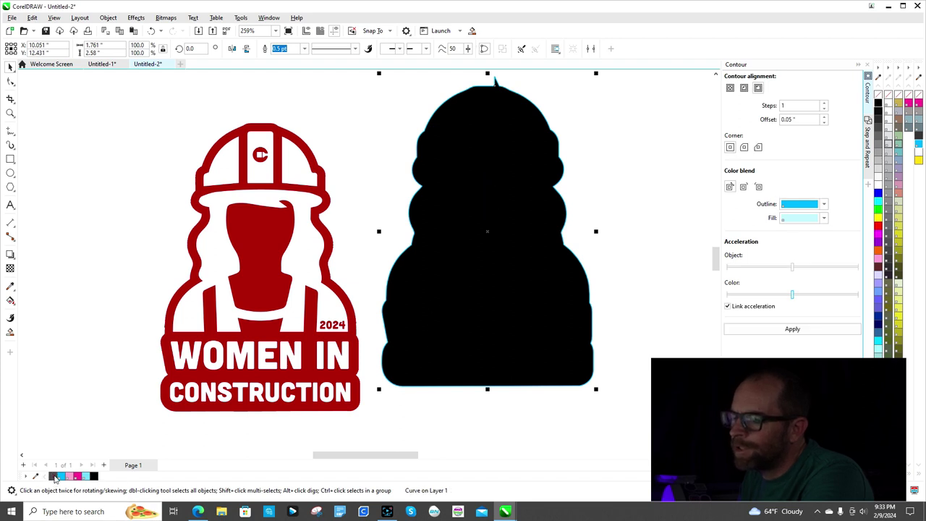
left_click(55, 476)
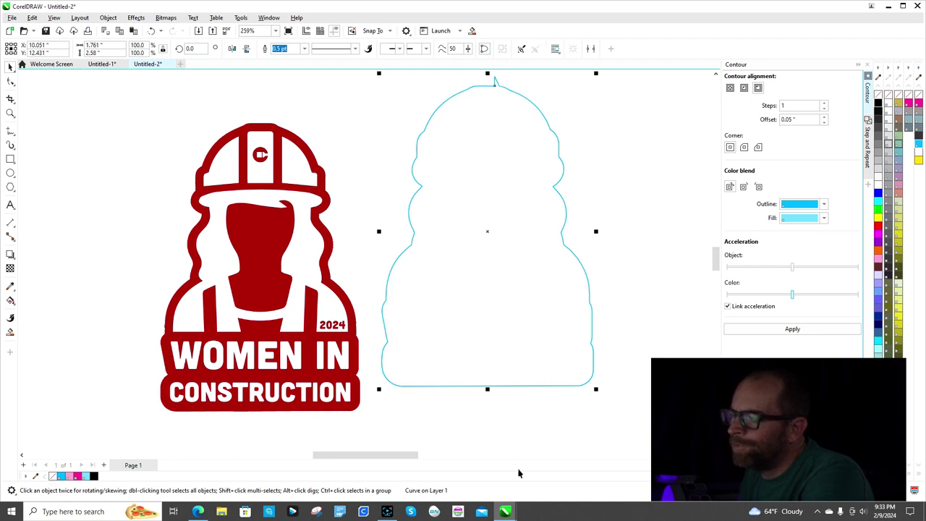
left_click(638, 210)
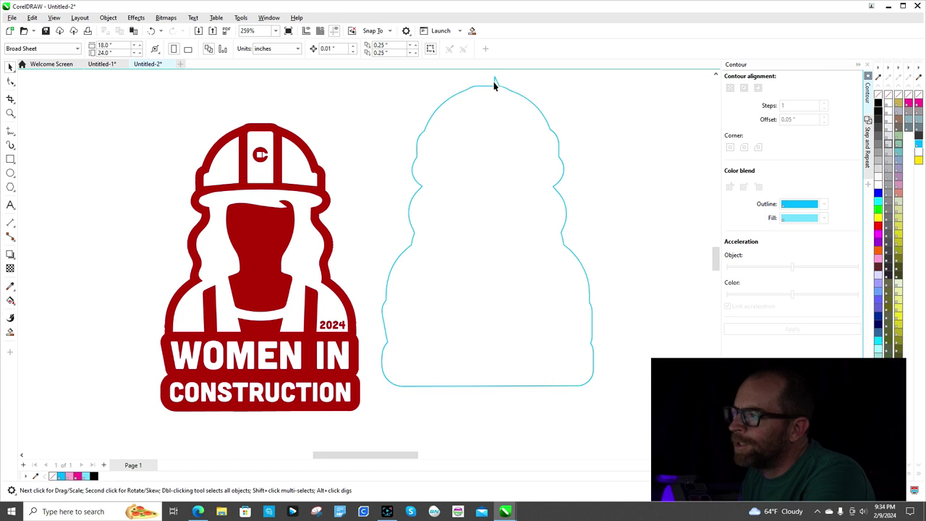
- Delete the spike's tip node at the top of the 0.5 pt blue outline next to the logo with the Shape tool
scroll(494, 86, "up", 2)
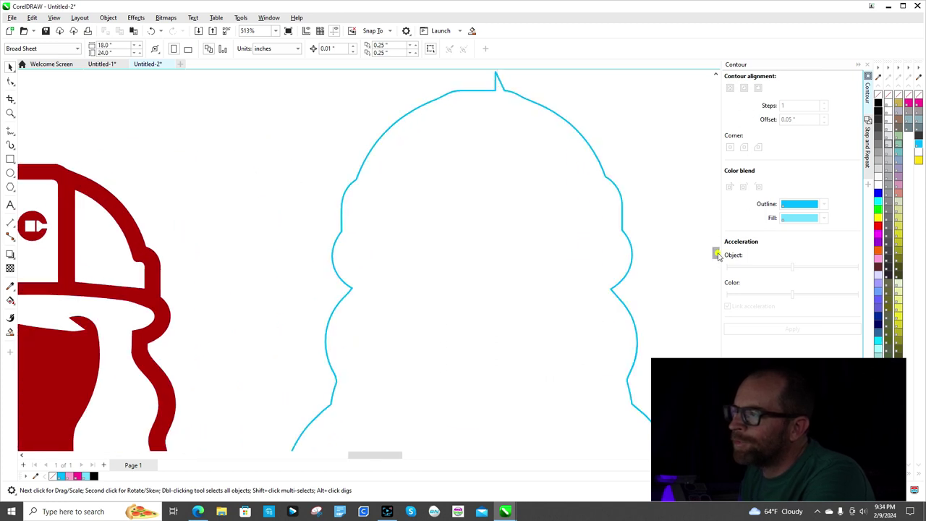
scroll(713, 238, "down", 2)
scroll(467, 377, "down", 4)
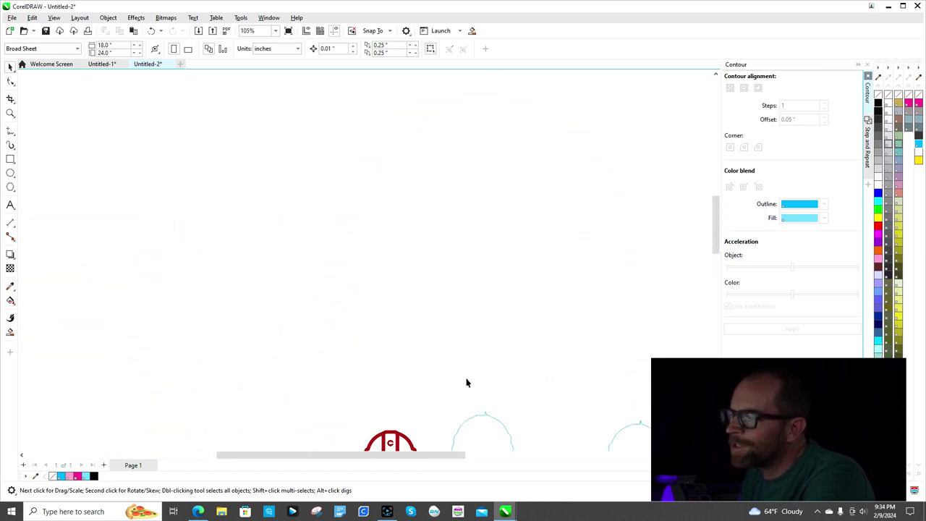
scroll(477, 431, "up", 6)
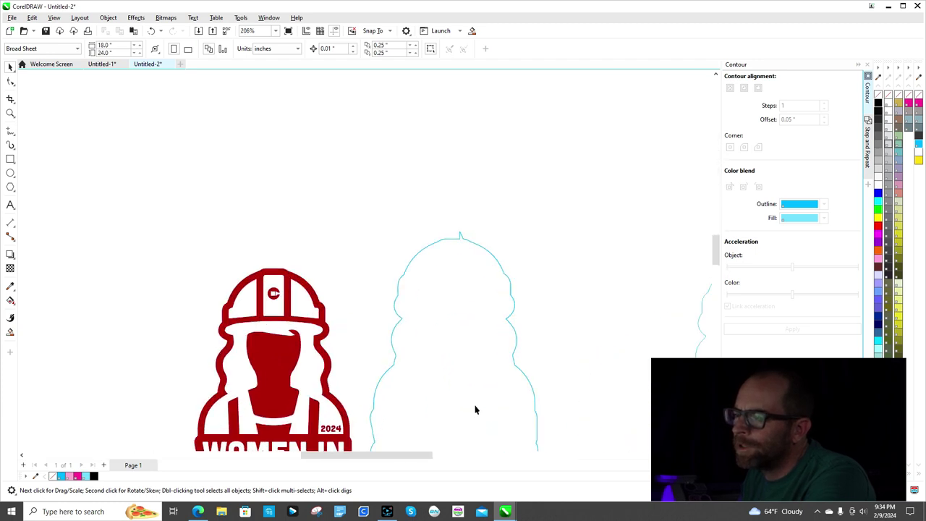
left_click_drag(716, 255, 714, 246)
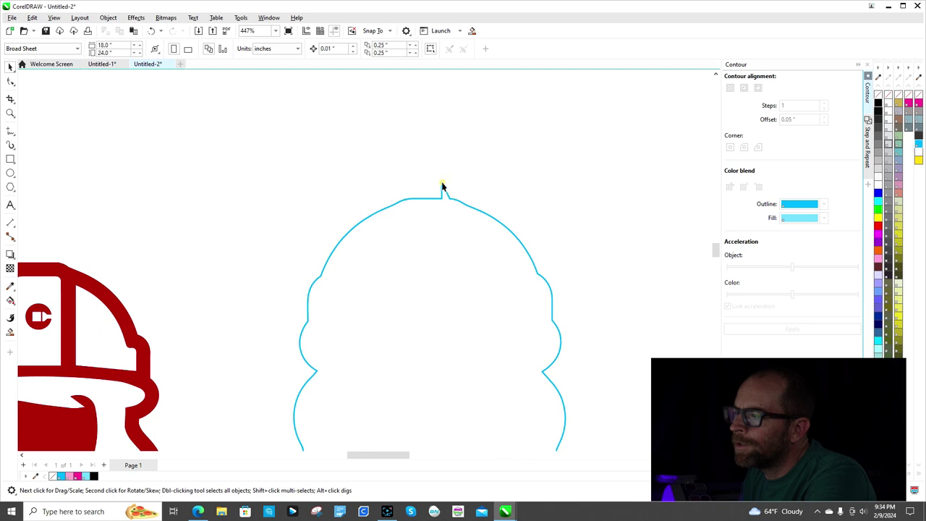
left_click(442, 186)
left_click(11, 82)
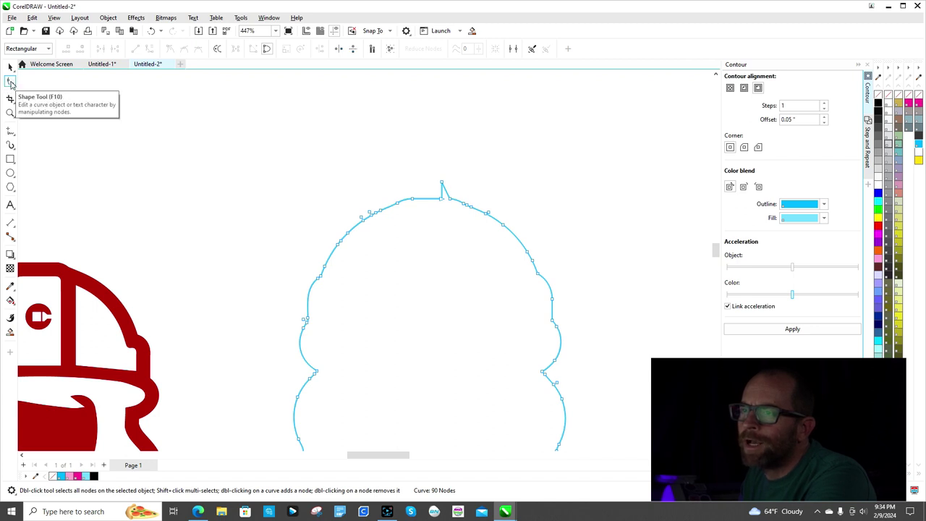
left_click(442, 184)
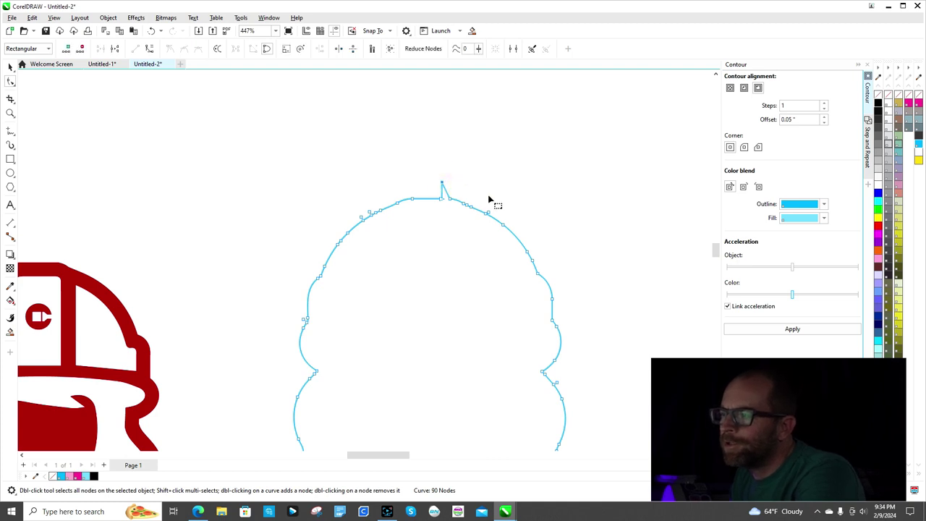
key("Delete")
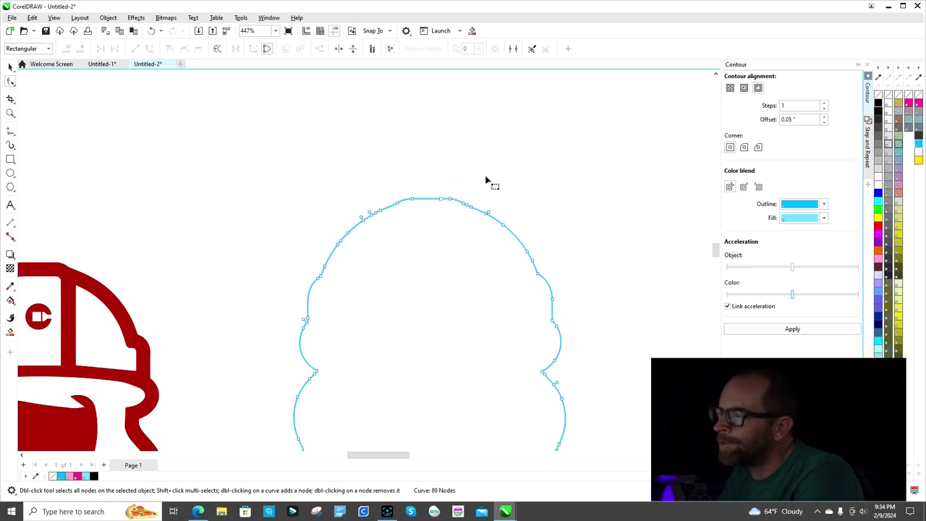
left_click(10, 66)
left_click(561, 138)
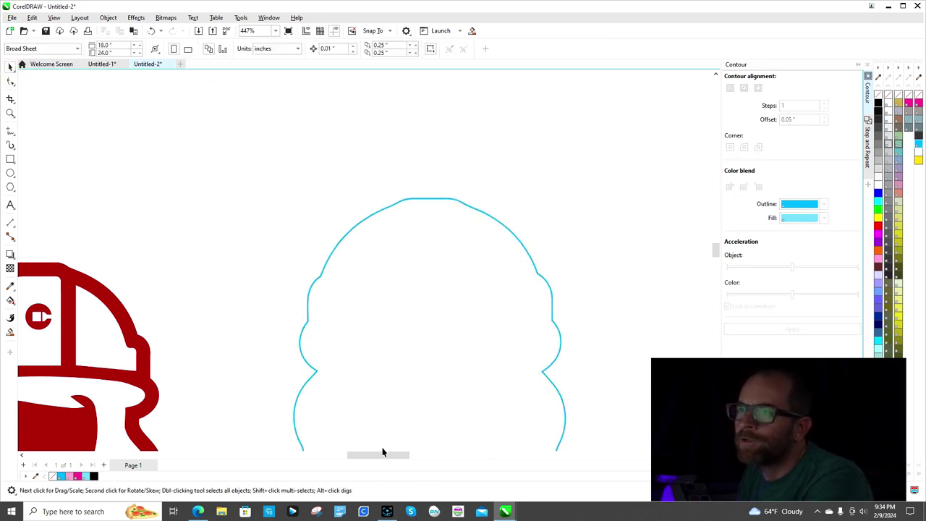
- Remove the matching spike from the top of the hairline blue outline by deleting its tip node
left_click_drag(388, 455, 438, 455)
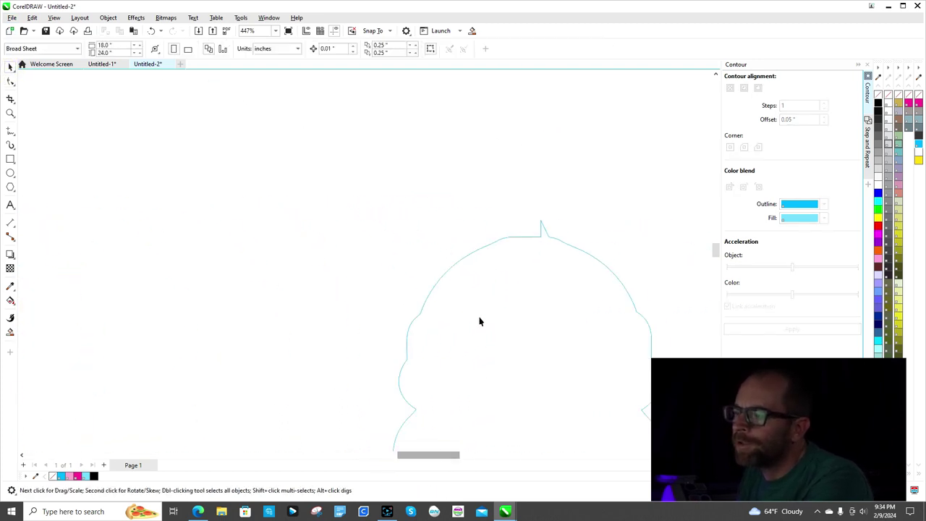
left_click(539, 226)
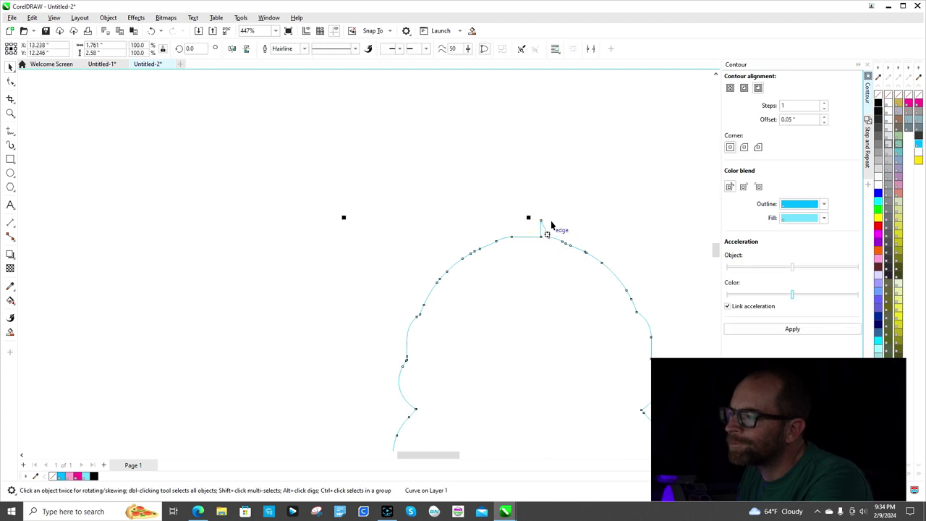
left_click(541, 219)
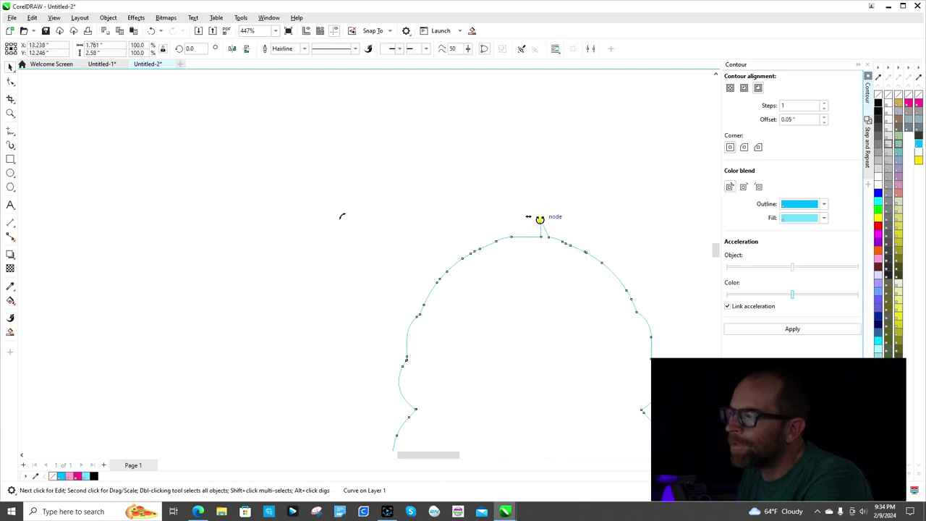
left_click(557, 190)
left_click(541, 225)
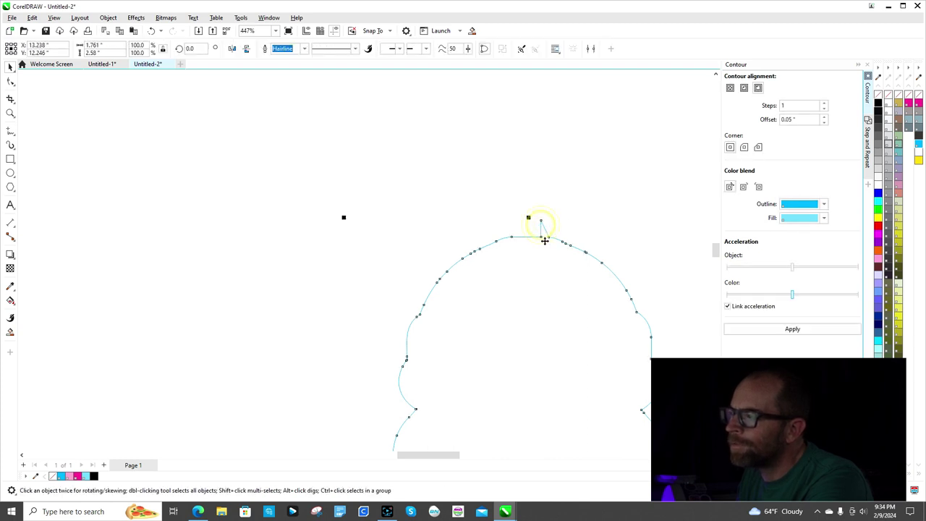
left_click(10, 81)
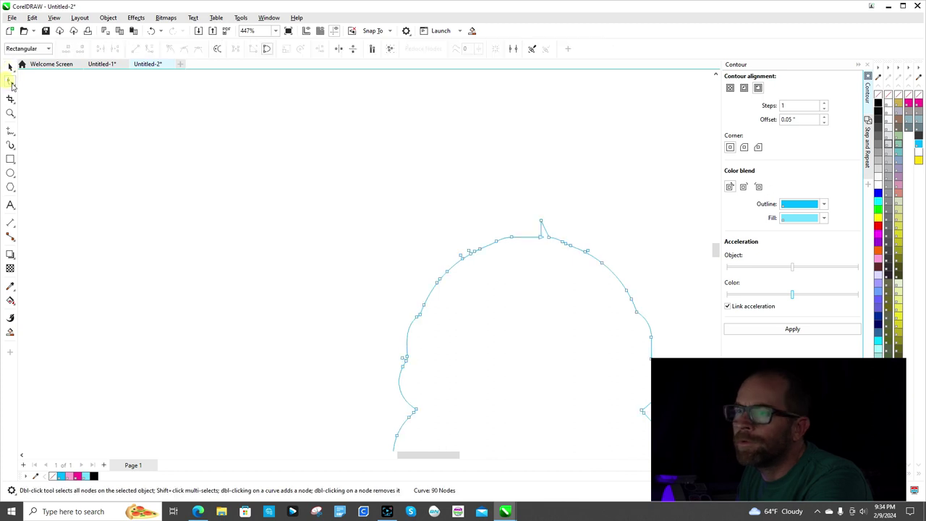
left_click(541, 221)
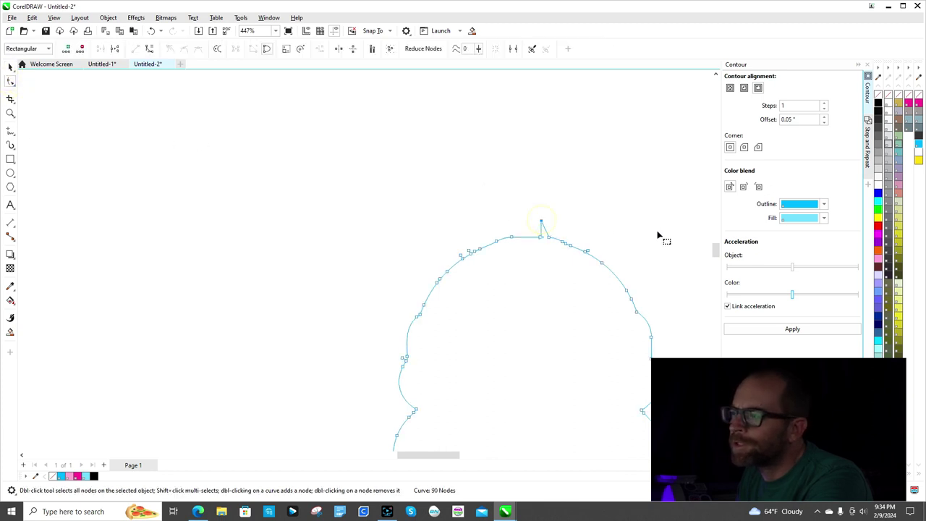
key("Delete")
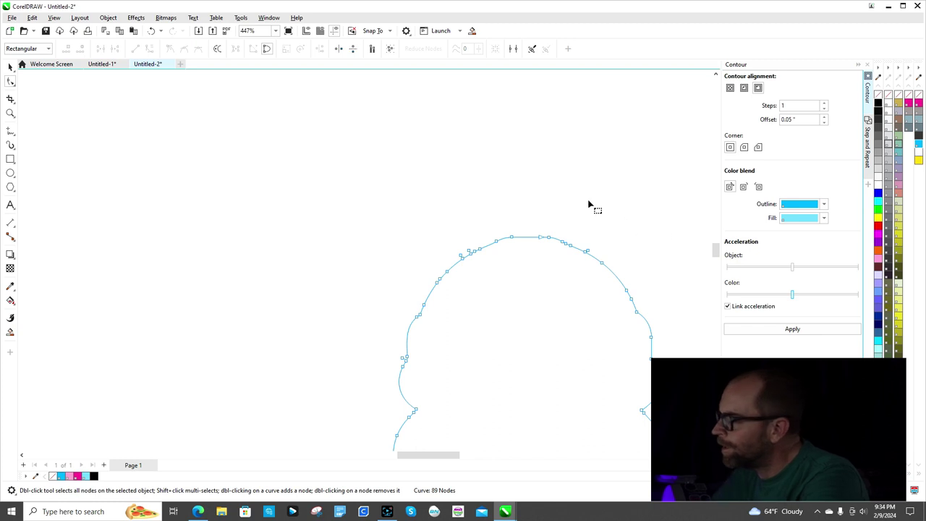
left_click(10, 66)
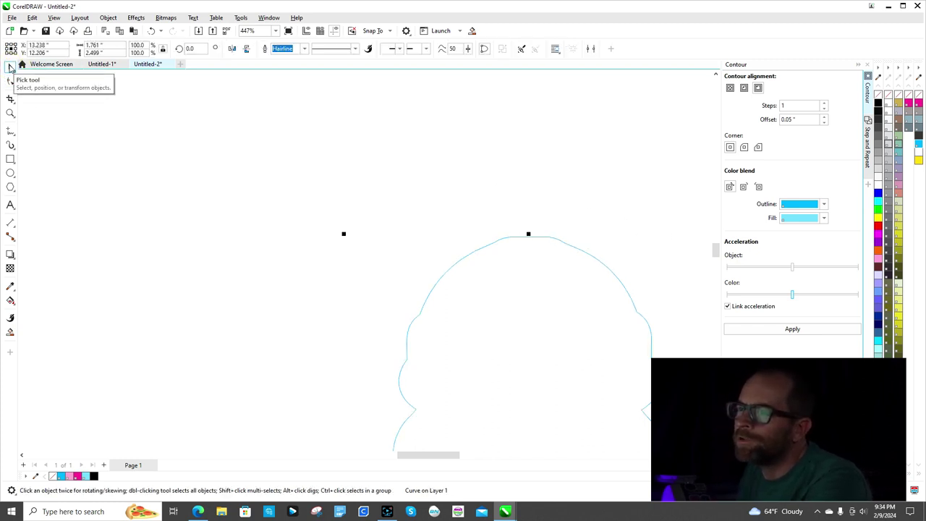
left_click(373, 175)
- Move the 0.5 pt outline from beside the logo to above and right of the hairline outline, and select the hairline outline
scroll(349, 300, "down", 3)
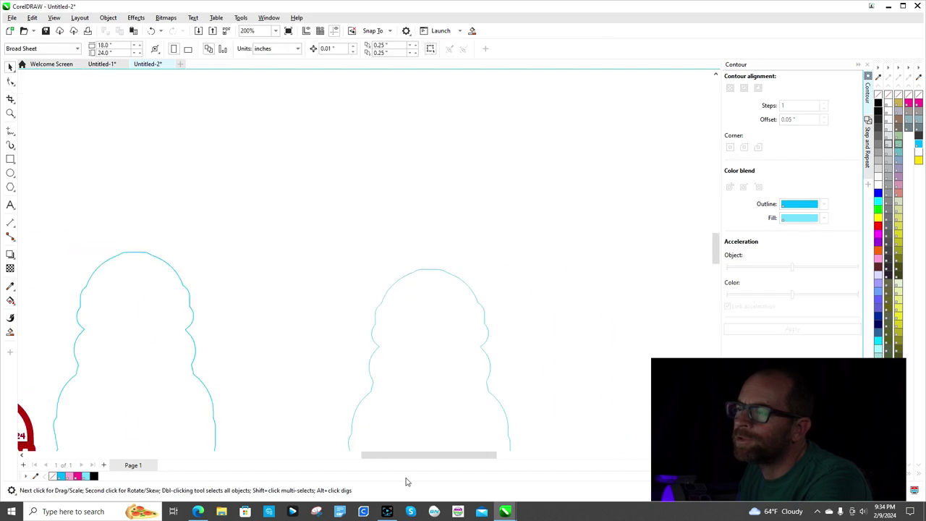
left_click_drag(415, 455, 385, 442)
left_click_drag(716, 249, 715, 259)
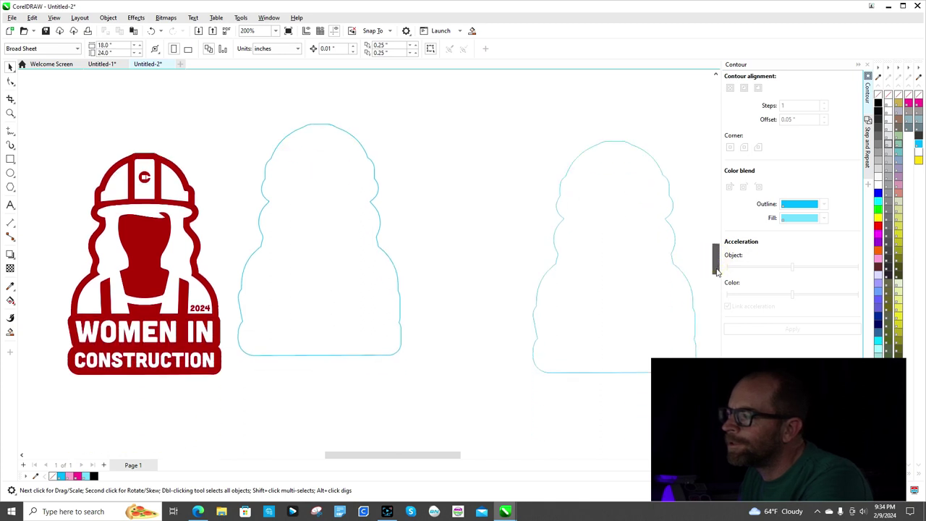
left_click(377, 217)
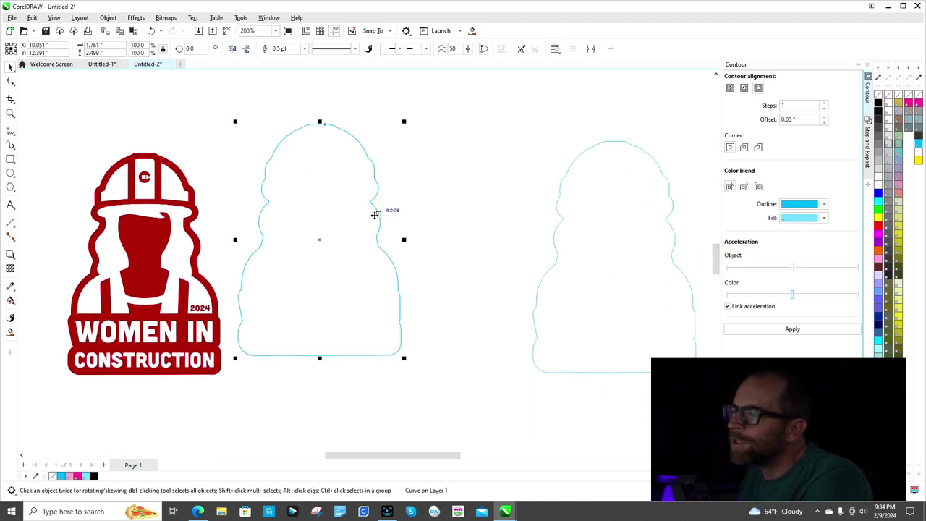
scroll(214, 311, "down", 2)
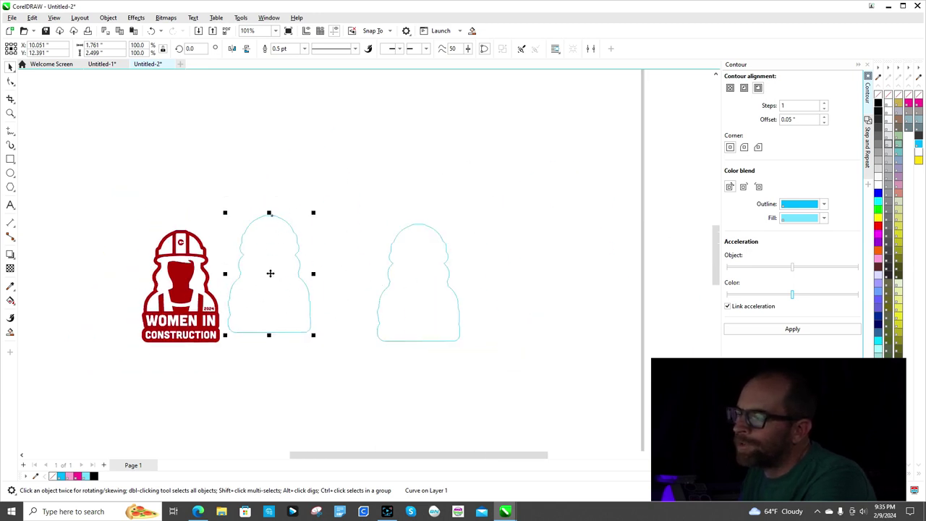
left_click_drag(270, 273, 538, 175)
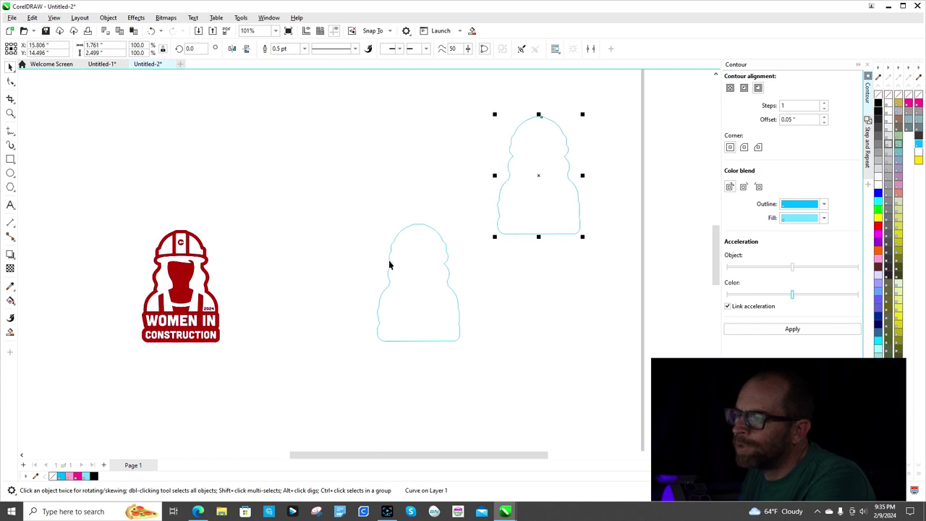
left_click(391, 262)
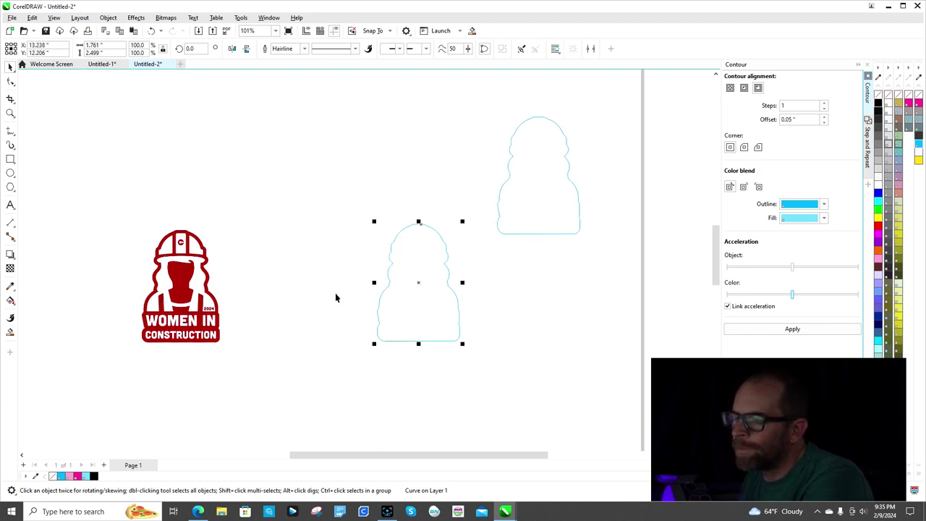
- Align the hairline blue outline with the logo, centring the two both horizontally and vertically
left_click(185, 295, "shift")
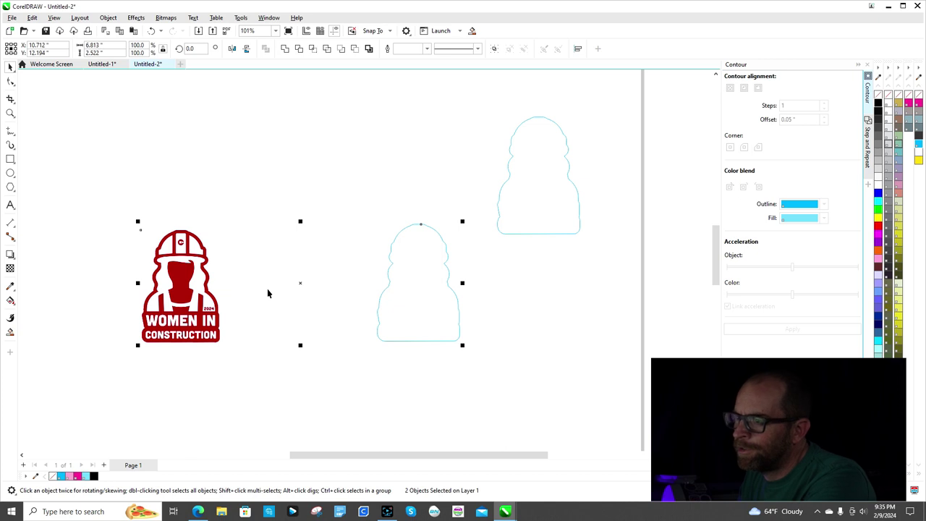
key("c")
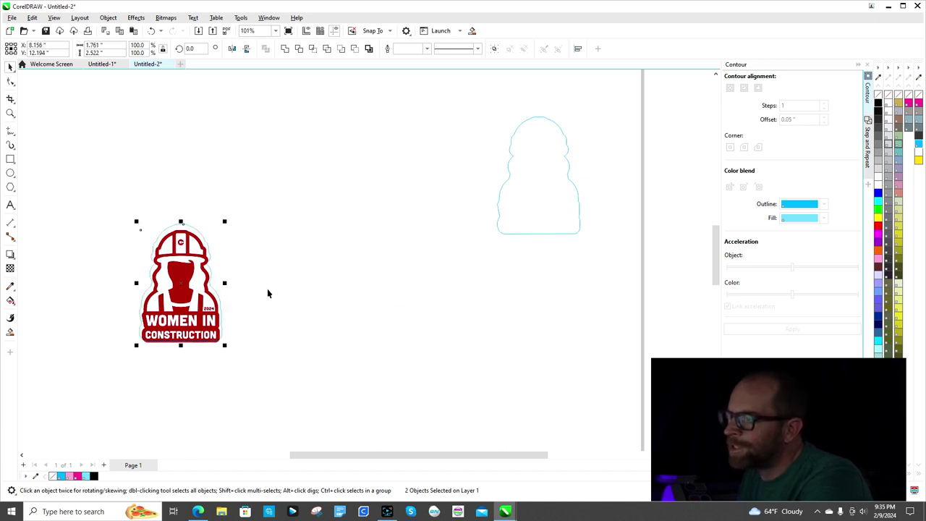
key("e")
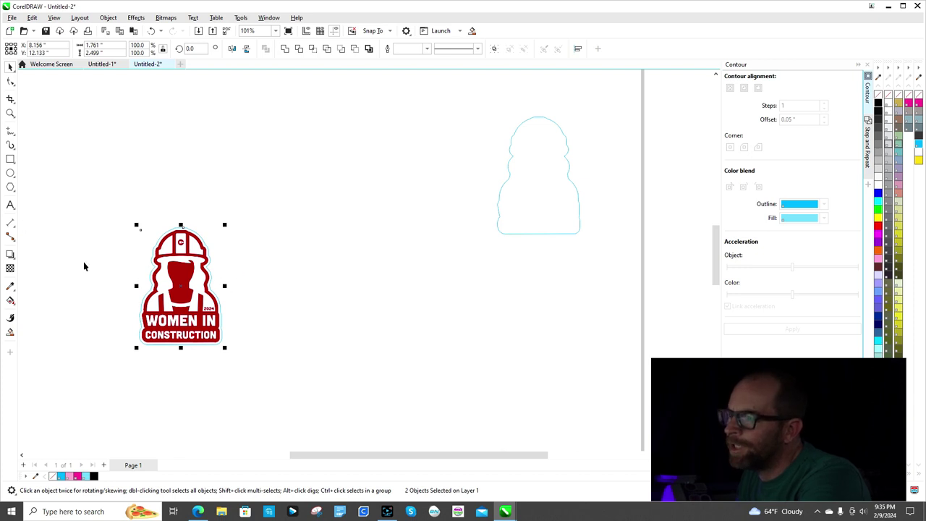
scroll(138, 298, "up", 5)
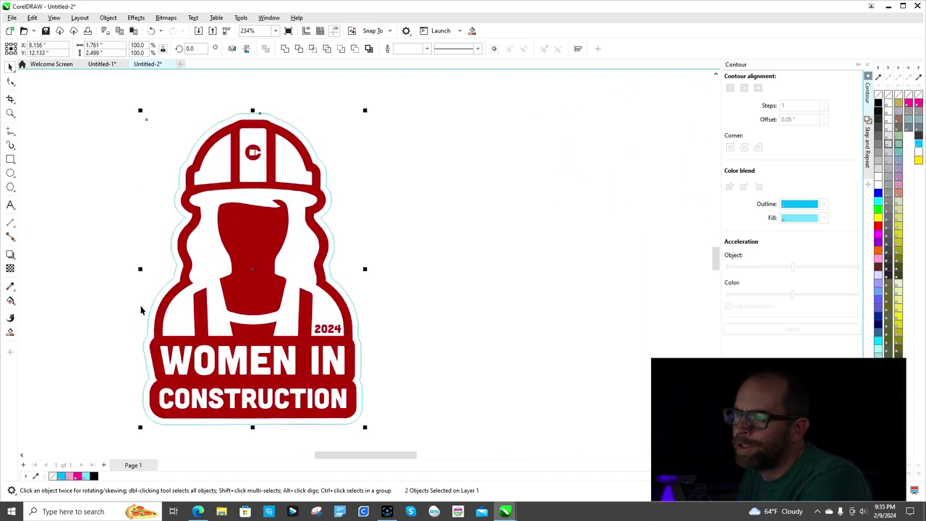
left_click(442, 288)
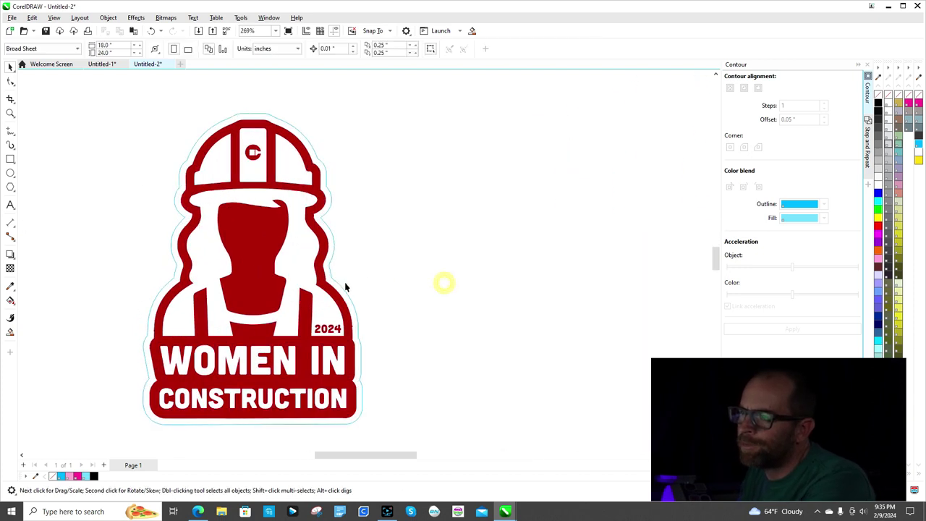
left_click(304, 426)
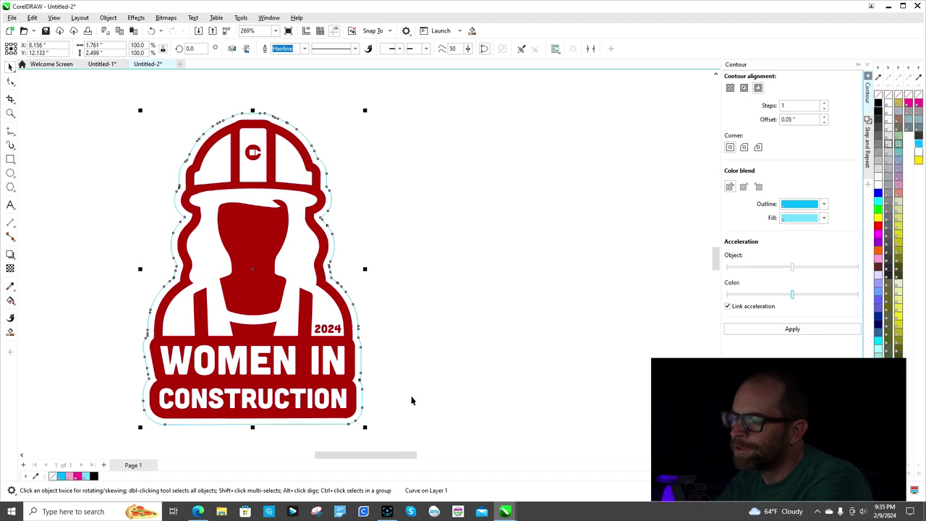
left_click(484, 320)
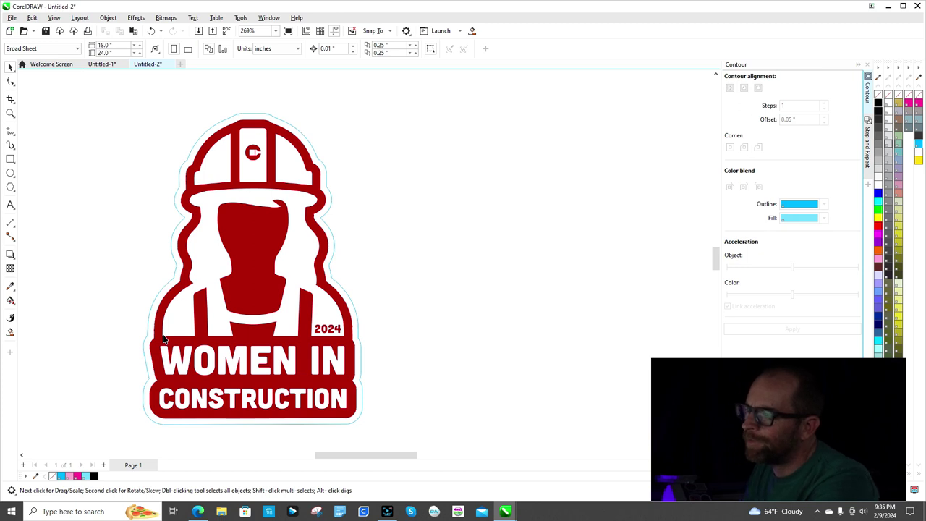
- Move the 0.5 pt blue outline down and left so it stands beside the outlined logo
scroll(232, 308, "down", 2)
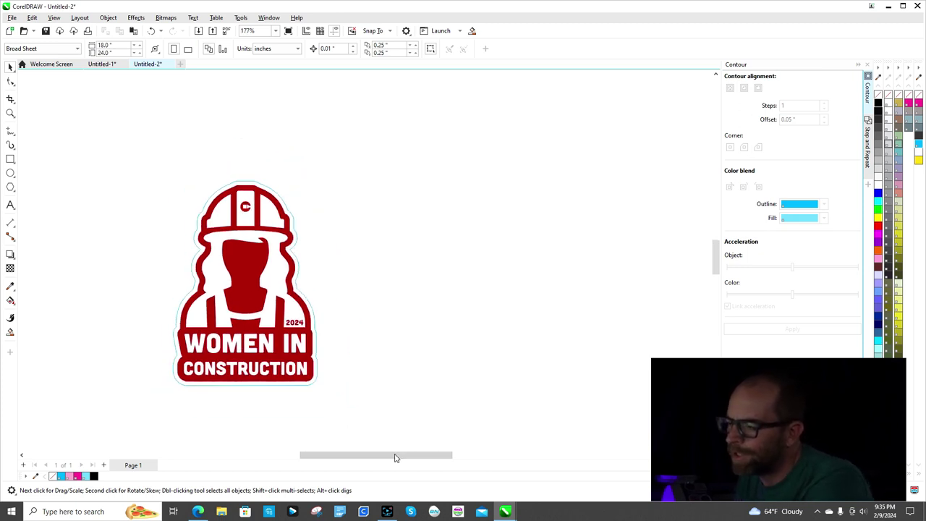
left_click_drag(393, 454, 338, 462)
scroll(377, 360, "up", 3)
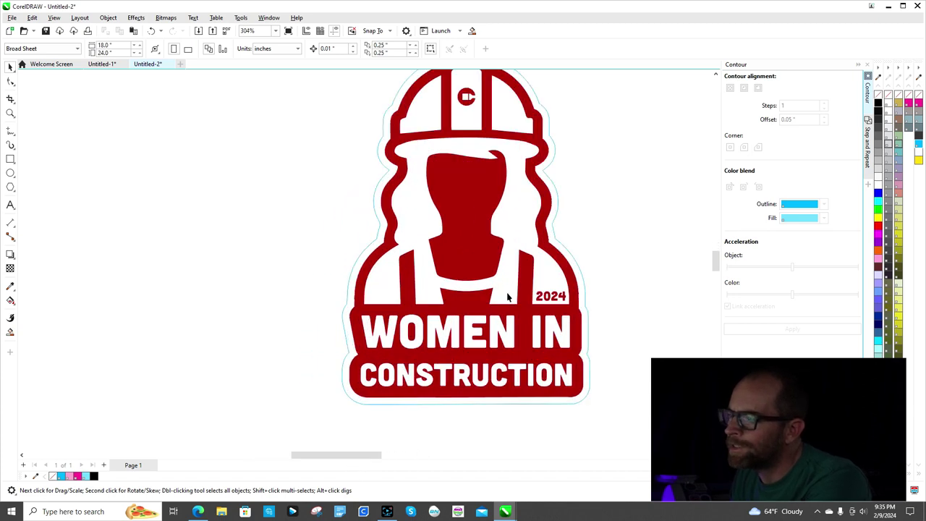
scroll(507, 297, "down", 1)
scroll(654, 261, "down", 2)
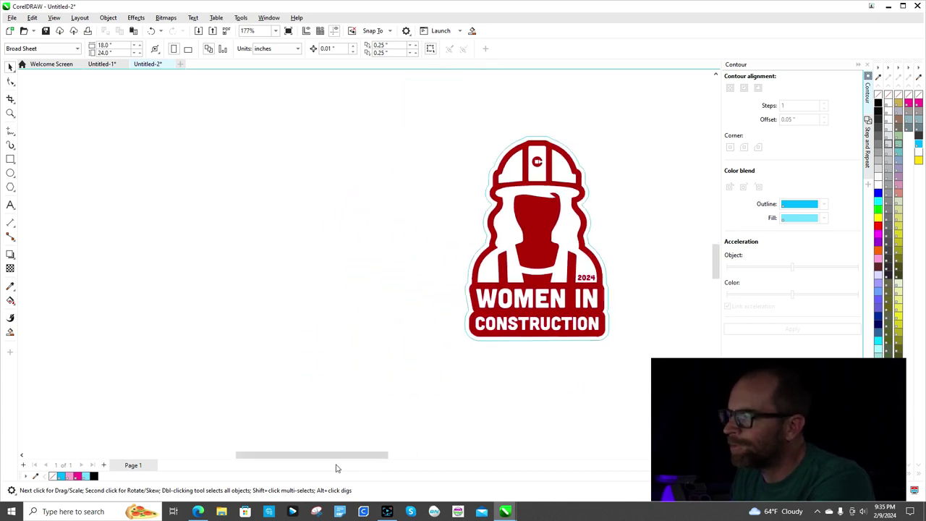
left_click_drag(351, 455, 405, 455)
scroll(416, 340, "down", 1)
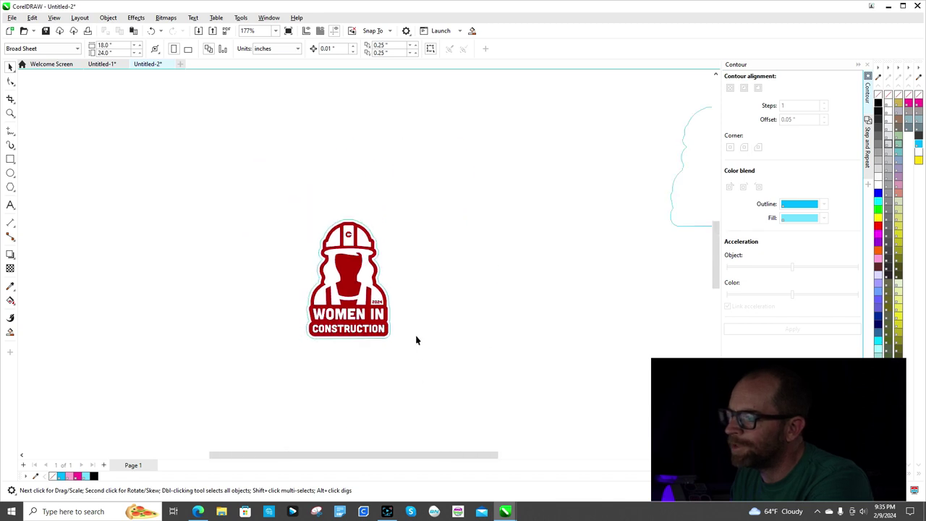
scroll(416, 340, "down", 1)
left_click_drag(647, 188, 493, 298)
scroll(280, 286, "up", 1)
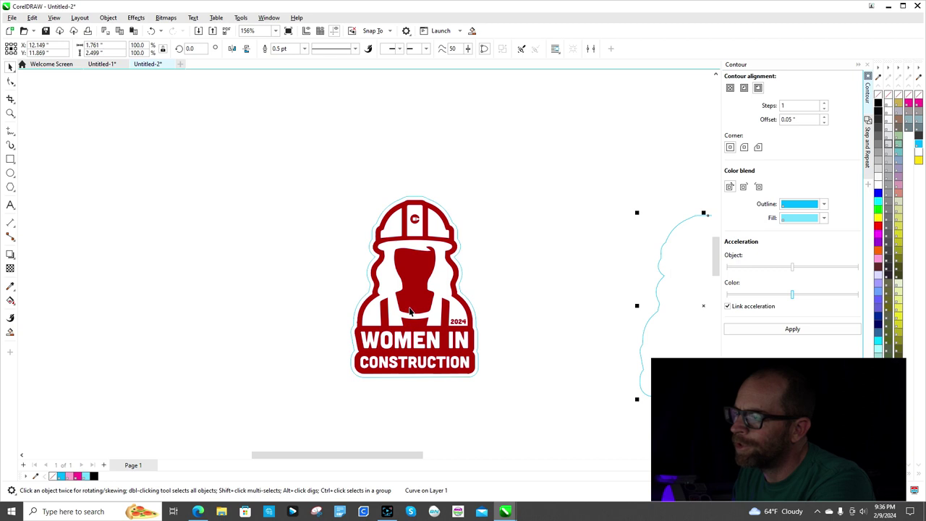
left_click(518, 281)
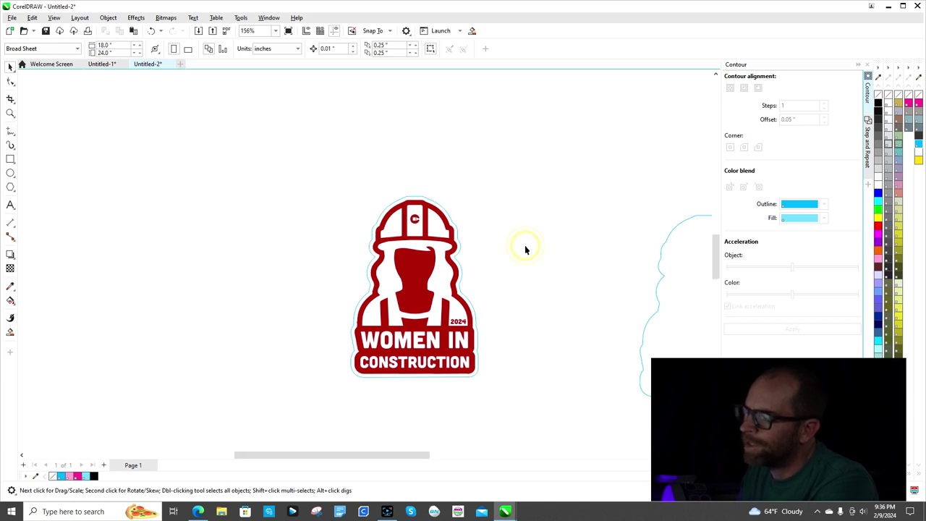
scroll(524, 250, "down", 2)
scroll(443, 275, "up", 2)
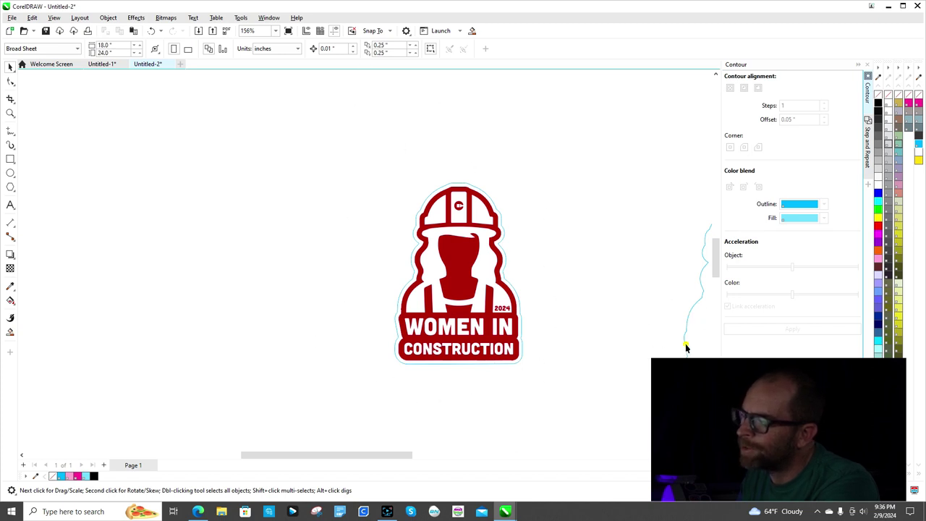
left_click_drag(685, 345, 573, 340)
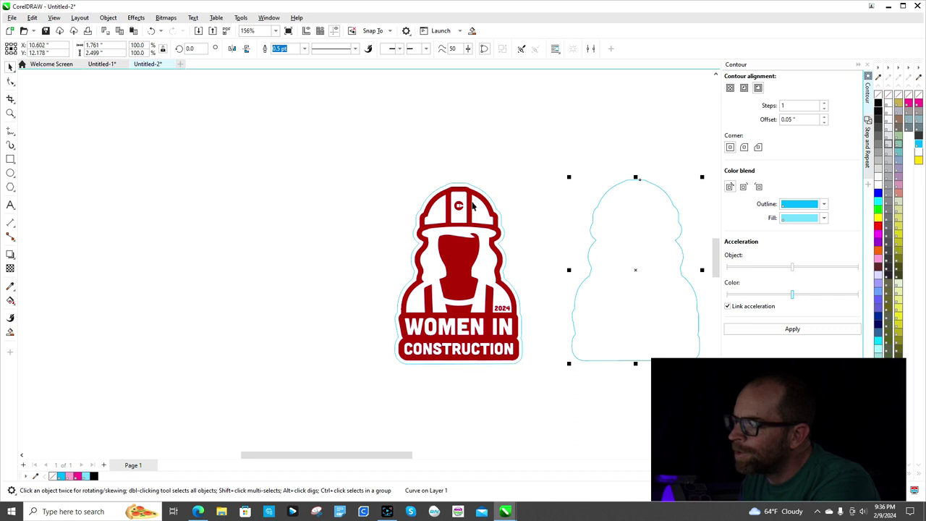
- Group the logo bitmap with its hairline outline, leaving the separate 0.5 pt outline out of the group
left_click(484, 337)
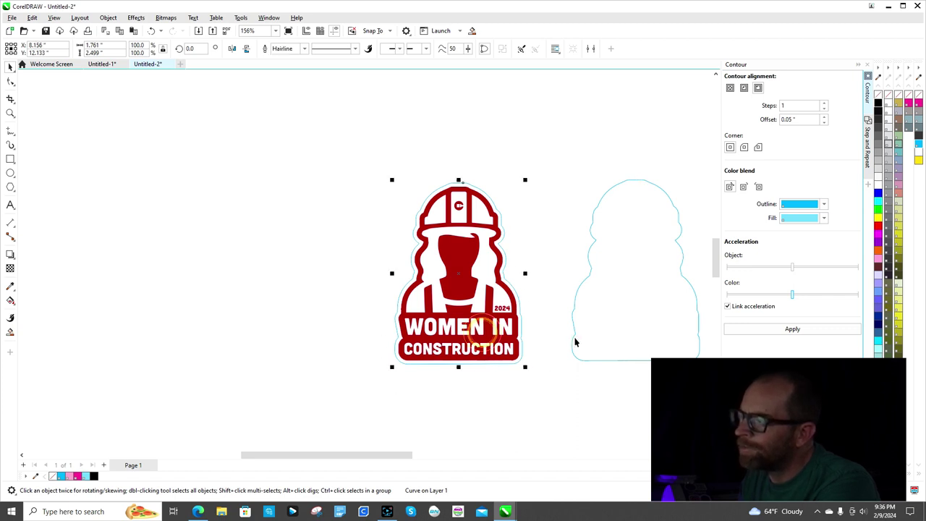
left_click(577, 343, "shift")
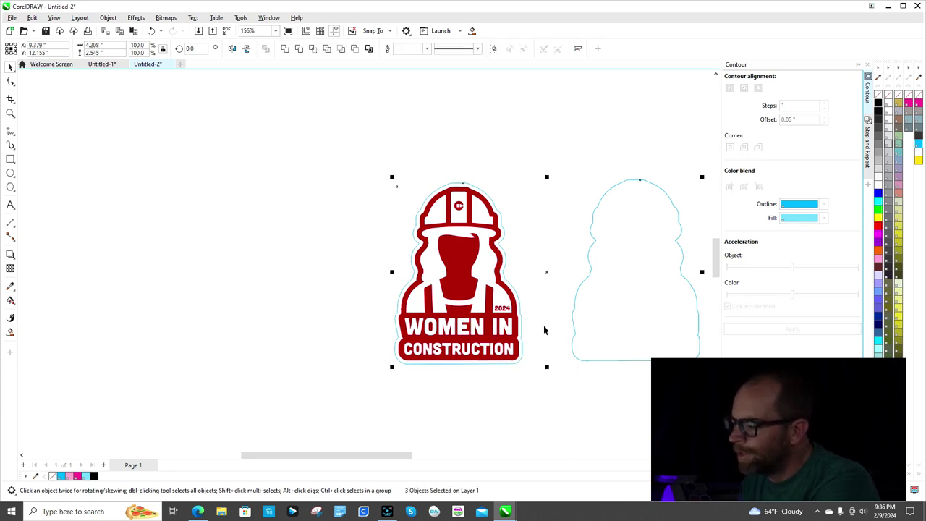
left_click(576, 309, "shift")
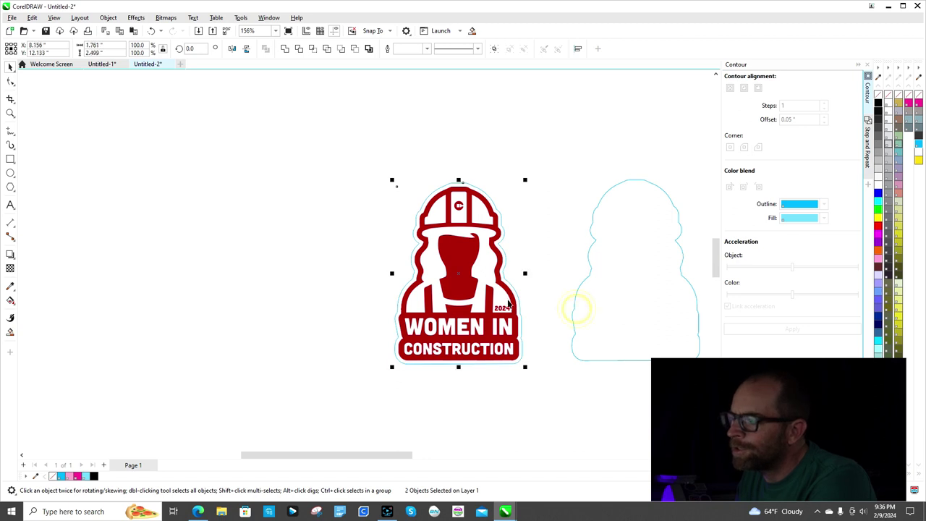
right_click(474, 281)
left_click(509, 273)
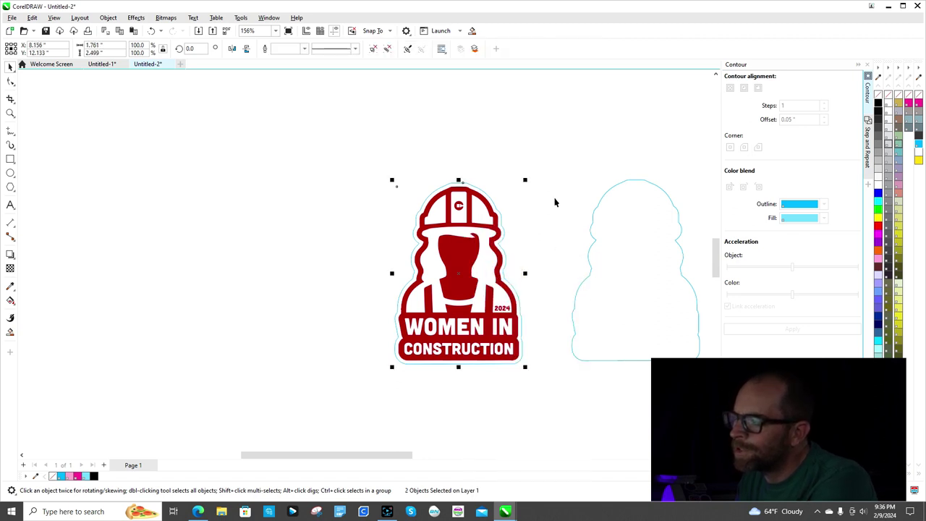
left_click(554, 199)
- Give the 0.5 pt silhouette beside the logo a black fill and a black outline
left_click(589, 257)
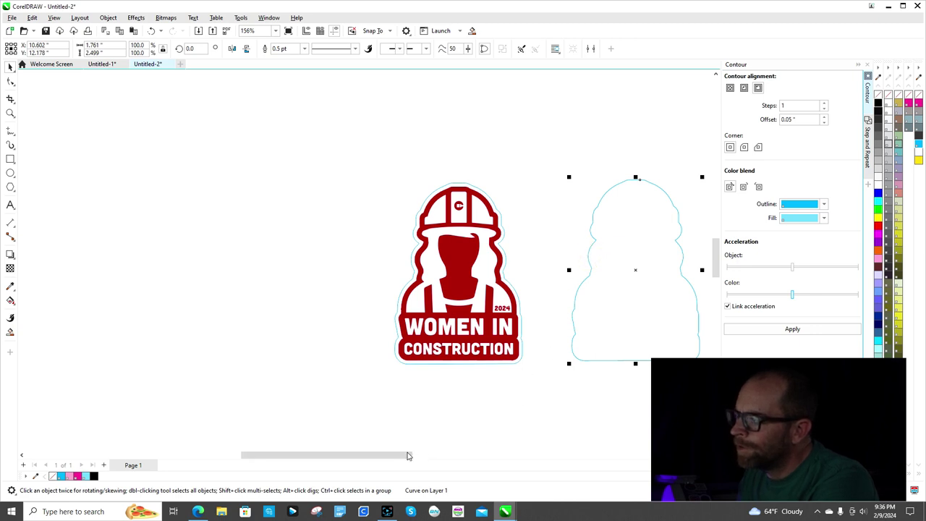
left_click_drag(407, 454, 444, 454)
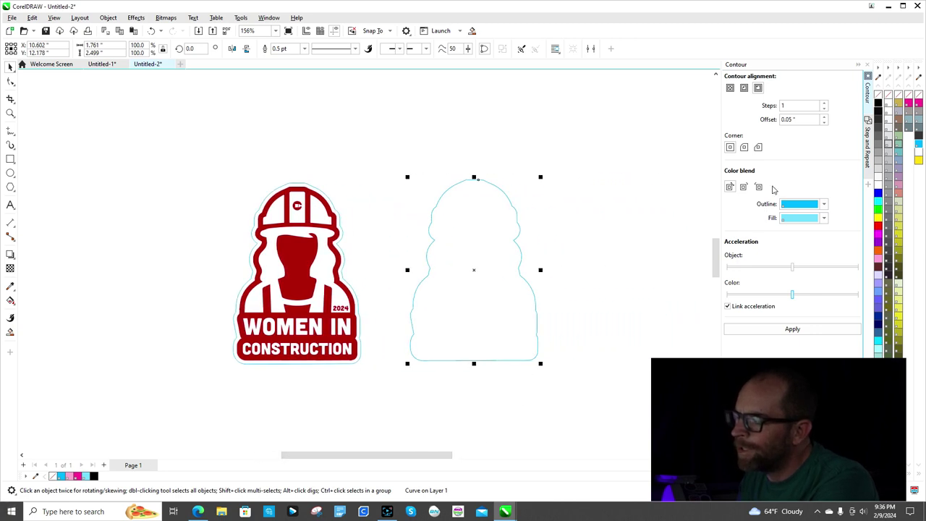
right_click(878, 105)
left_click(878, 105)
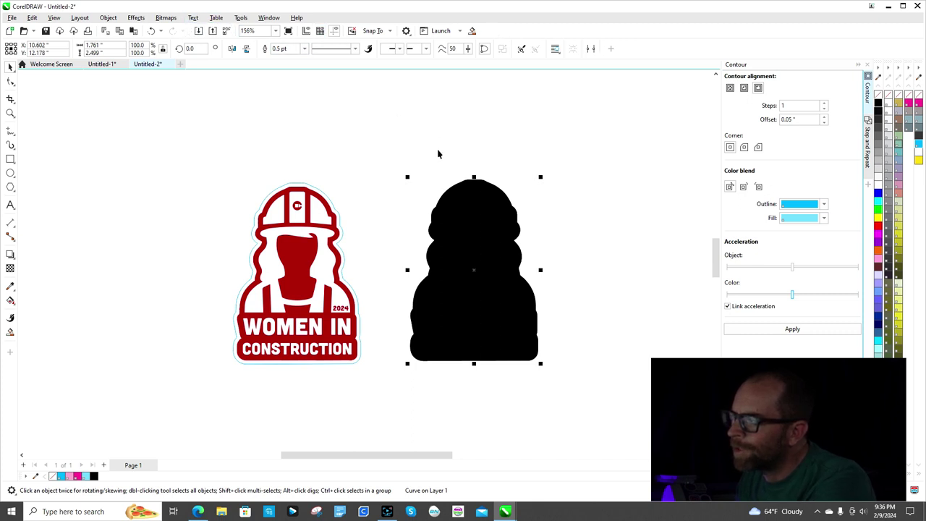
- Convert the black silhouette to a 300 dpi RGB Color (24-bit) bitmap with anti-aliasing and a transparent background
left_click(174, 22)
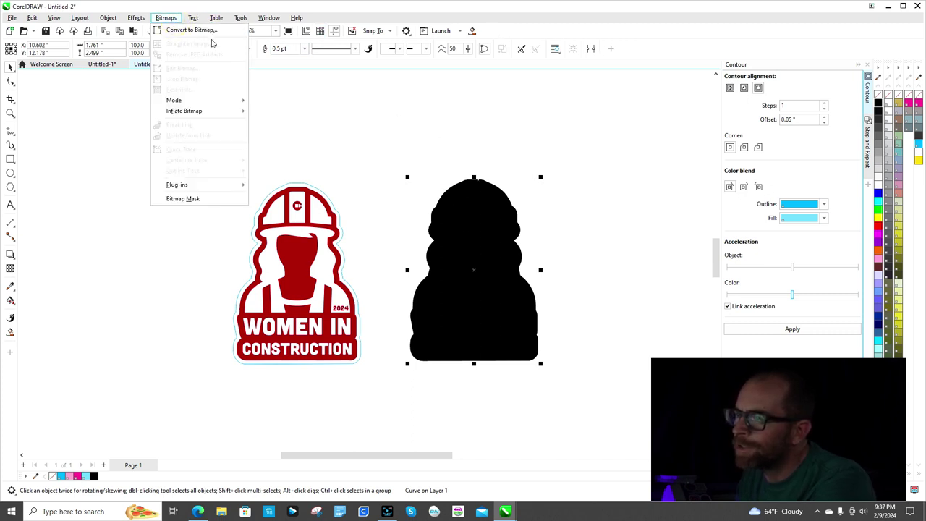
left_click(190, 29)
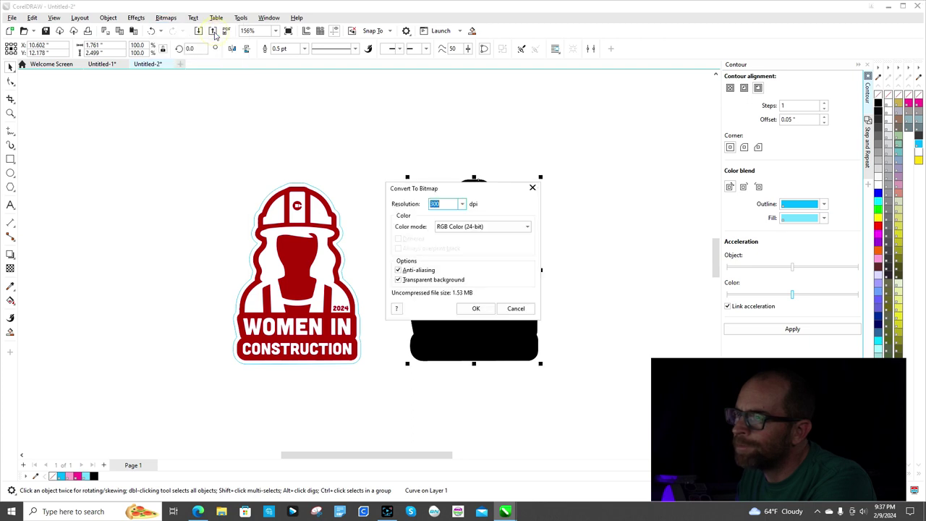
left_click(476, 309)
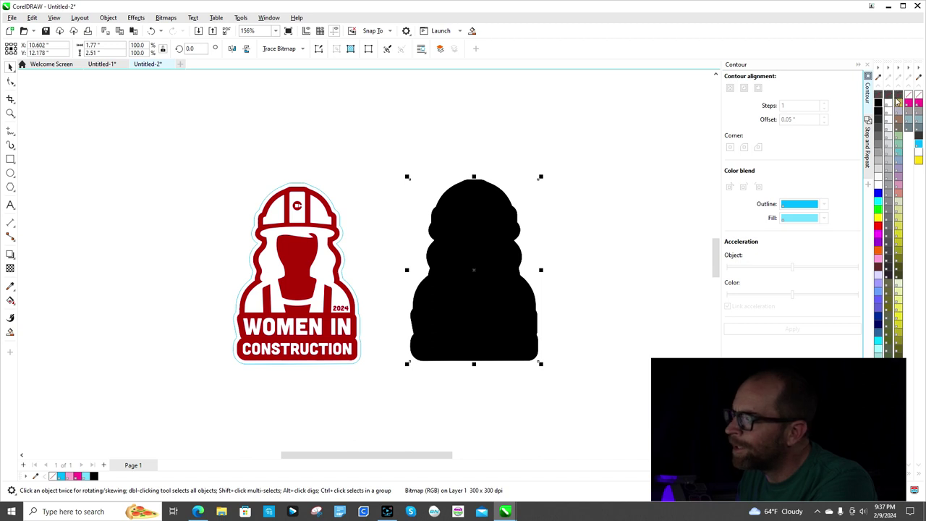
- Trace the black silhouette bitmap with the Line Art outline trace, using smoothing 25 and automatic background removal
left_click(303, 49)
mouse_move(316, 83)
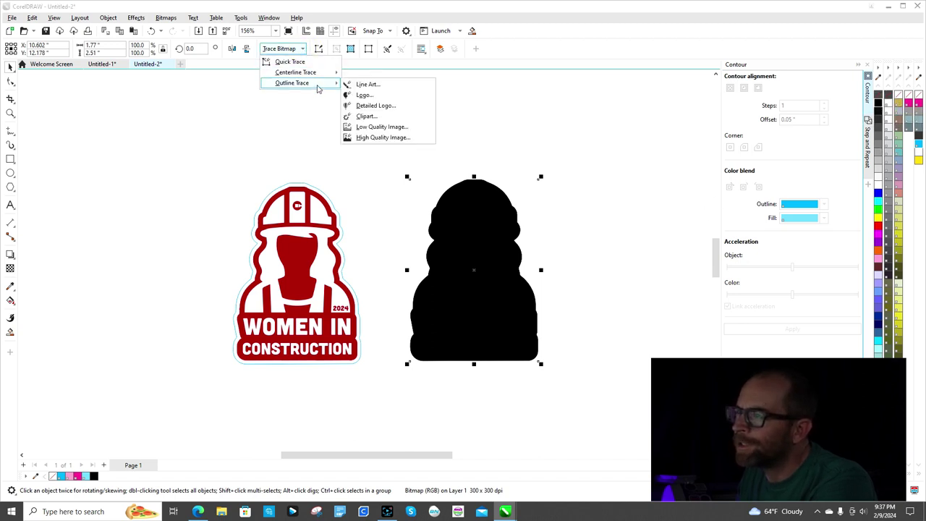
left_click(366, 87)
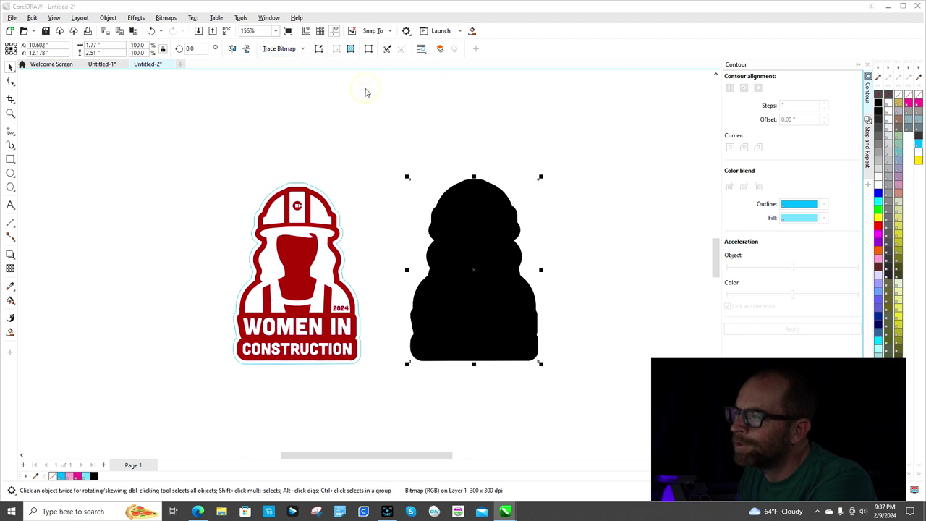
left_click(623, 390)
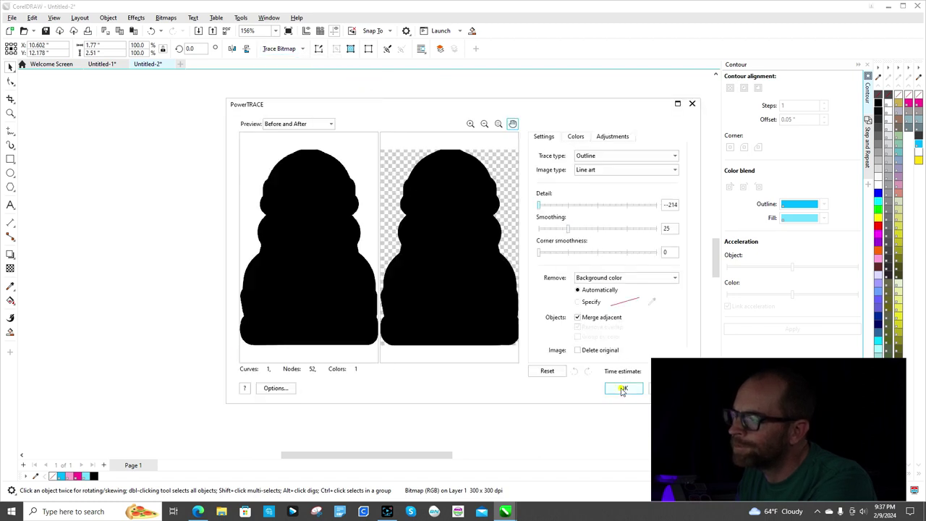
- Separate the traced silhouette from its source bitmap, delete the bitmap, and place the traced curve next to the logo
left_click_drag(471, 271, 637, 252)
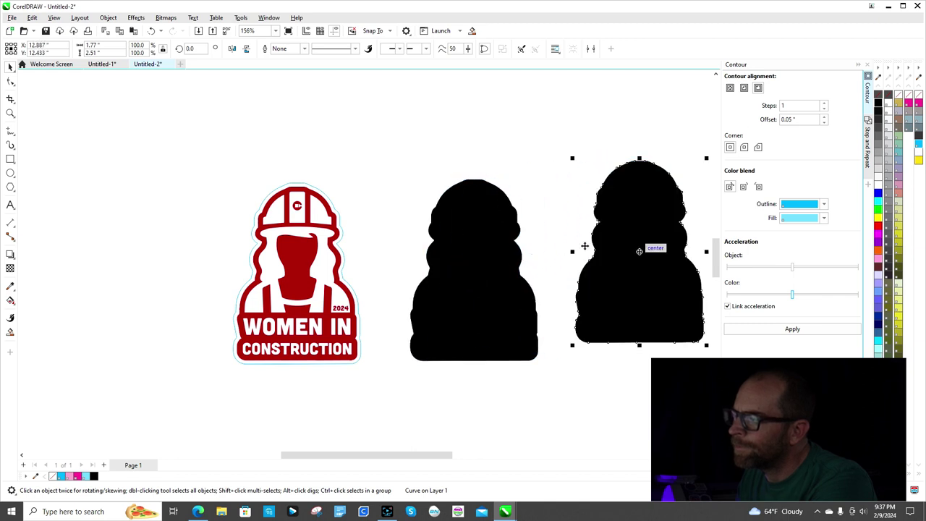
left_click(512, 263)
key("Delete")
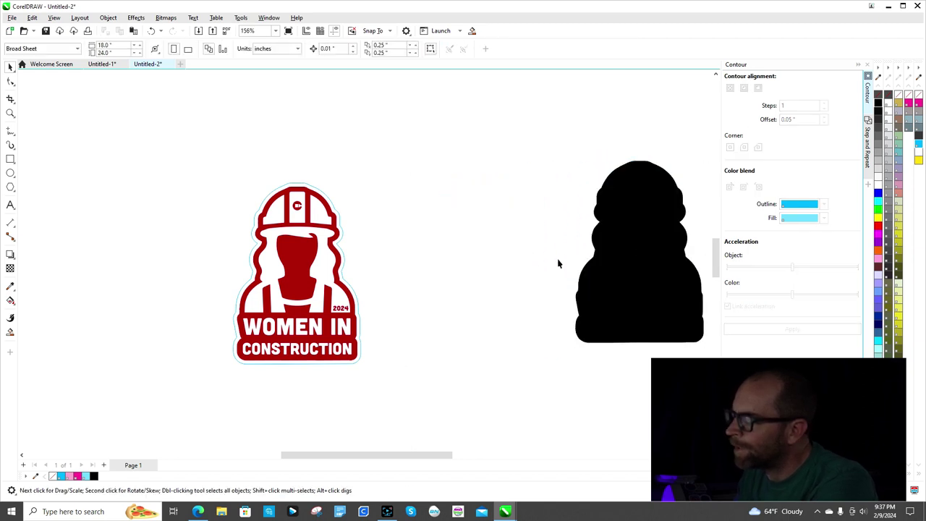
left_click_drag(626, 263, 492, 312)
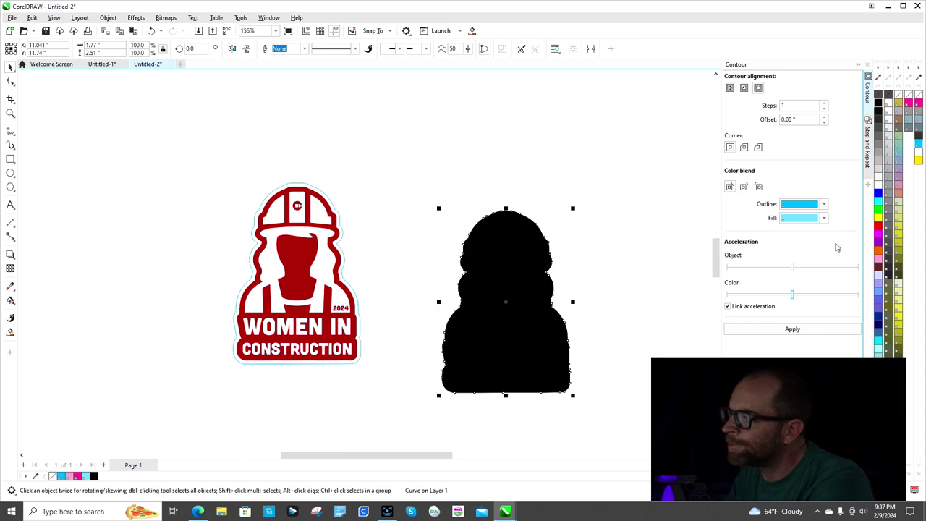
- Add a one-step outside contour with a 0.1 in offset to the traced silhouette and move it up
left_click(805, 329)
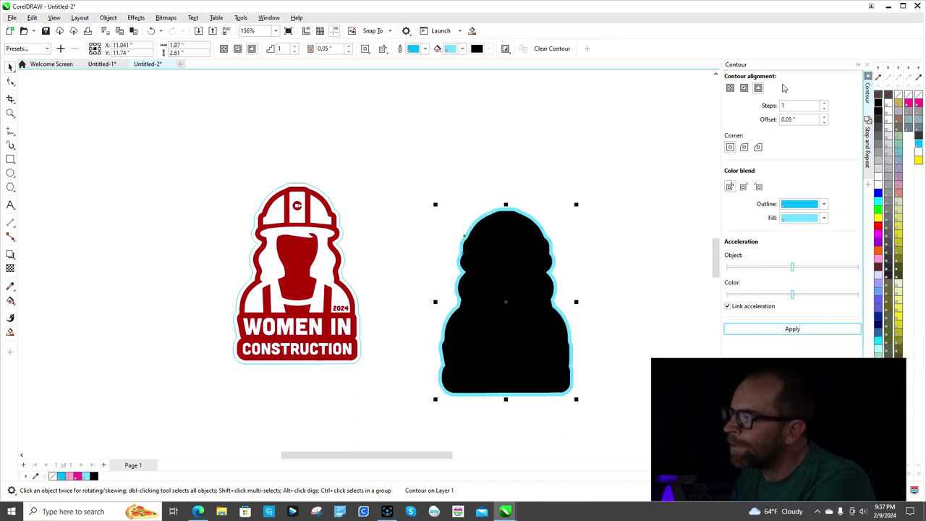
left_click(824, 117)
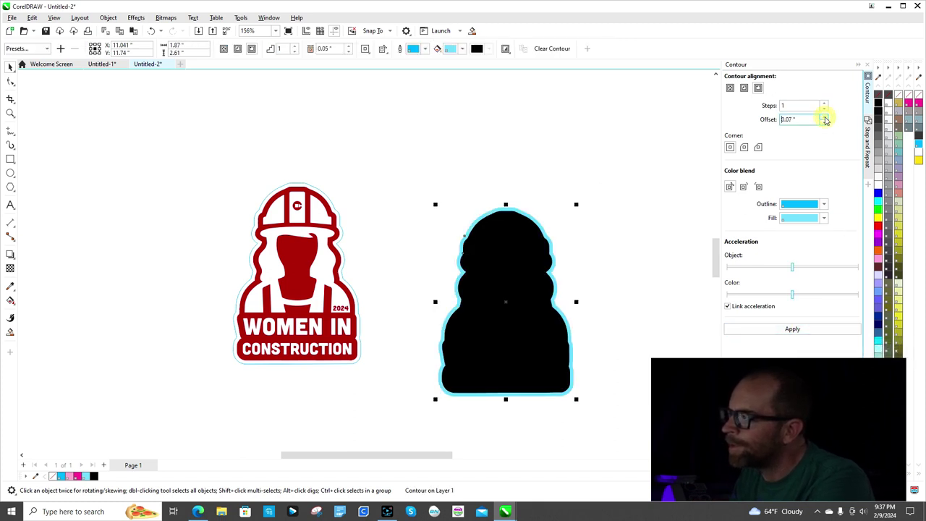
left_click(792, 329)
left_click(667, 269)
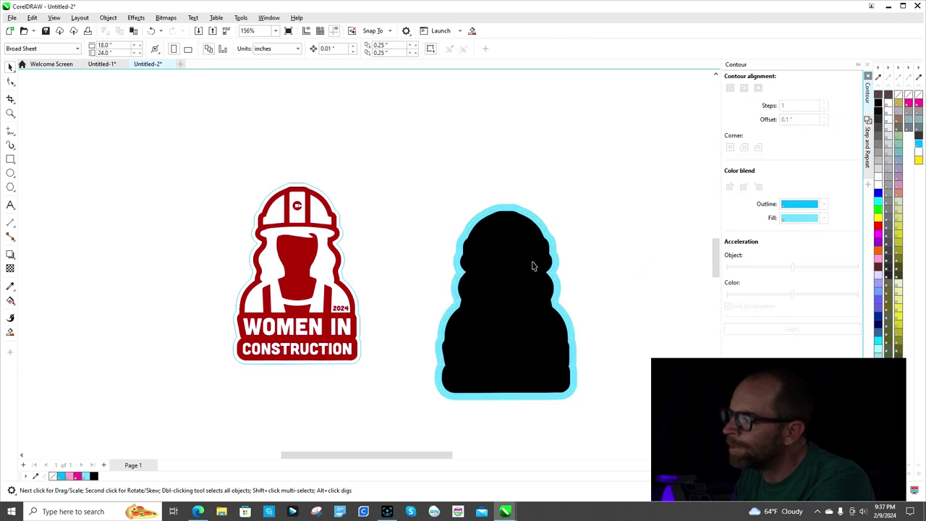
left_click_drag(521, 262, 528, 186)
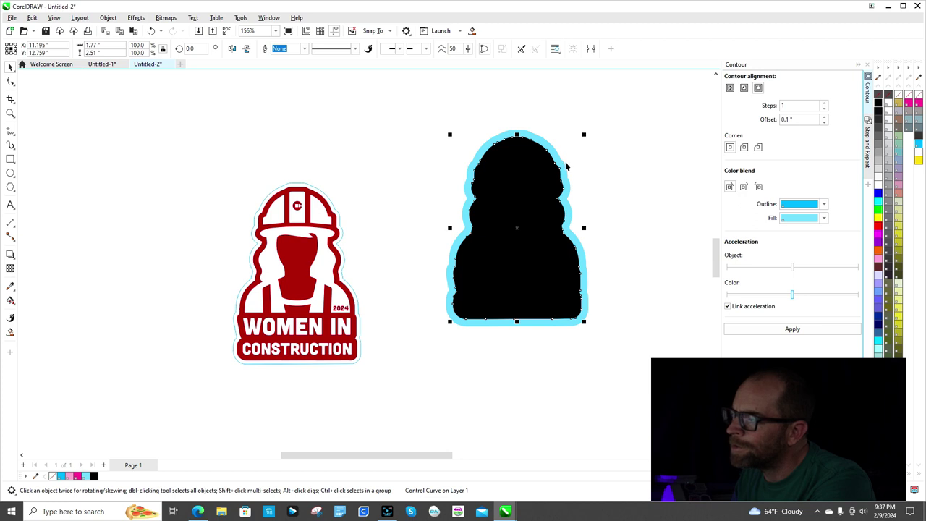
- Break the contour apart from the black silhouette and delete the silhouette, keeping only the offset shape
right_click(563, 166)
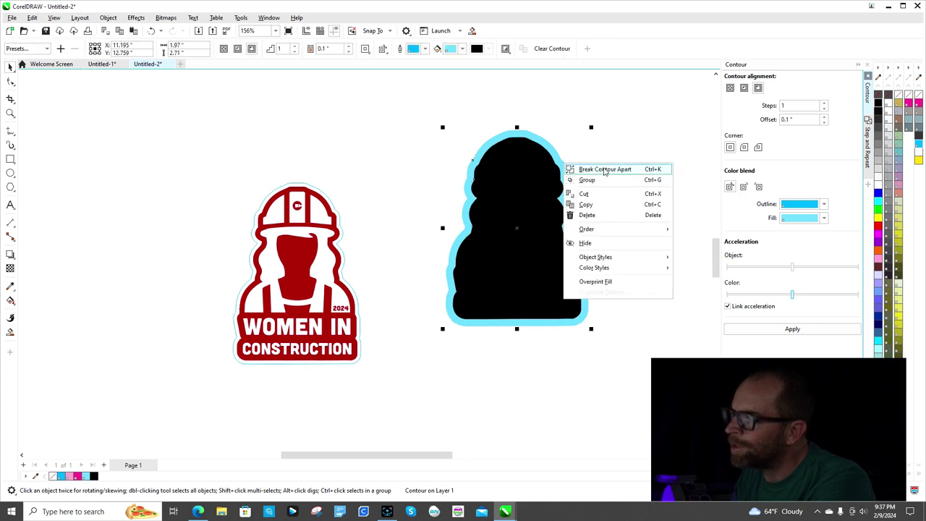
left_click(603, 170)
left_click(622, 166)
left_click_drag(534, 193, 643, 259)
key("Delete")
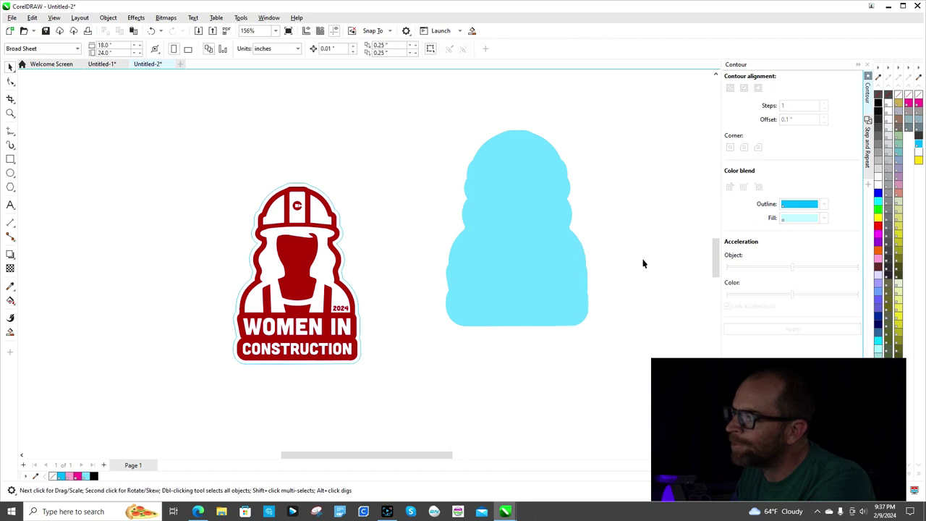
- Remove the offset shape's fill and give it a PerfCutContour outline
left_click(500, 259)
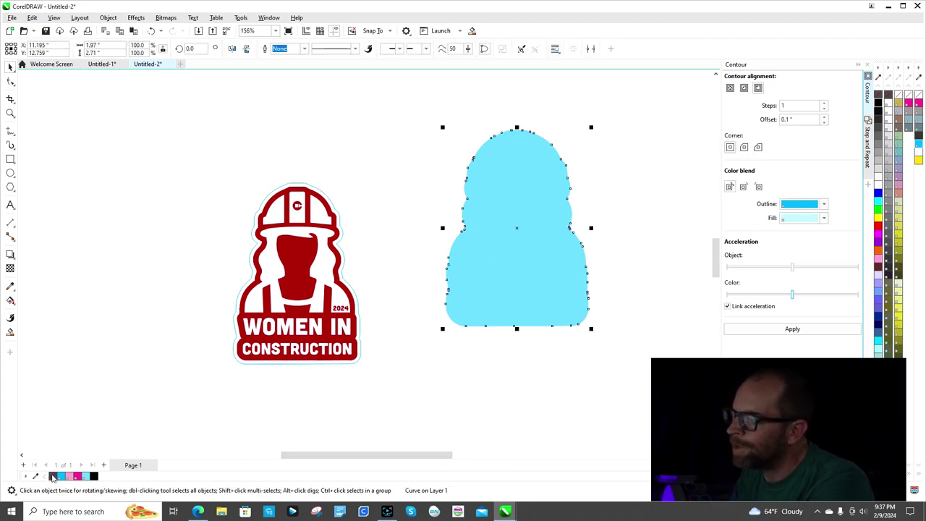
left_click(53, 476)
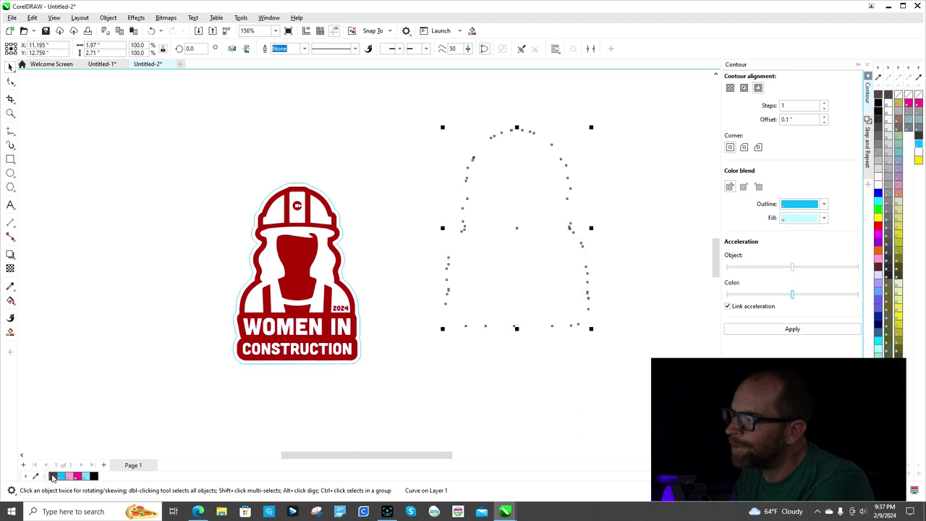
right_click(52, 476)
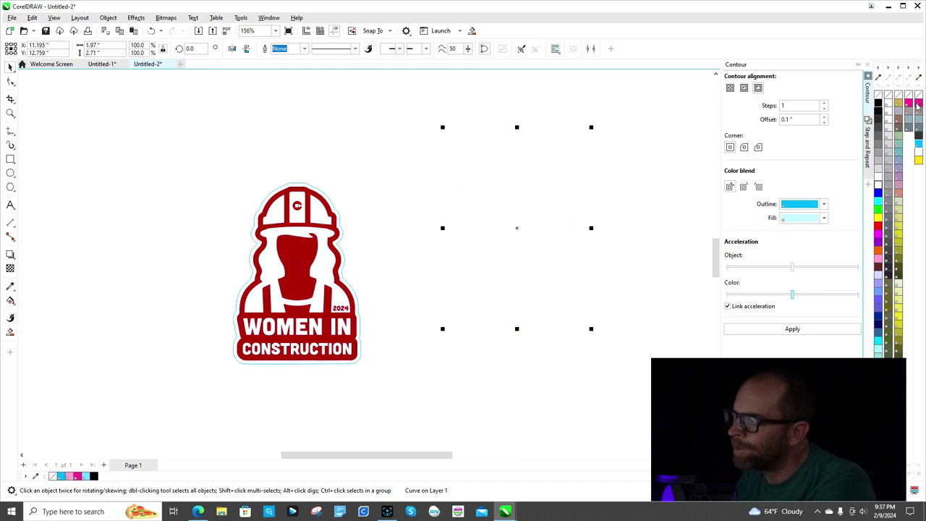
right_click(918, 145)
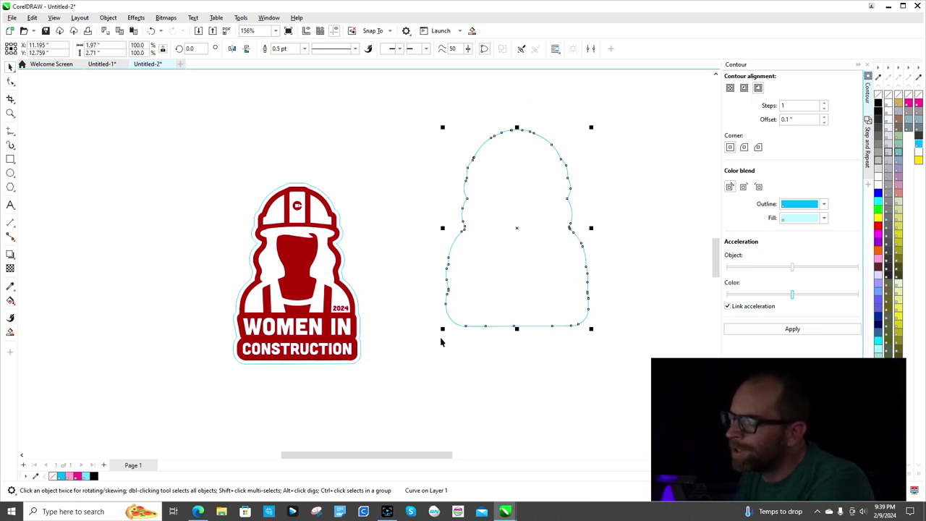
- Ungroup the logo from its cut line and recolor the cut line's outline with the magenta spot color
left_click(364, 265)
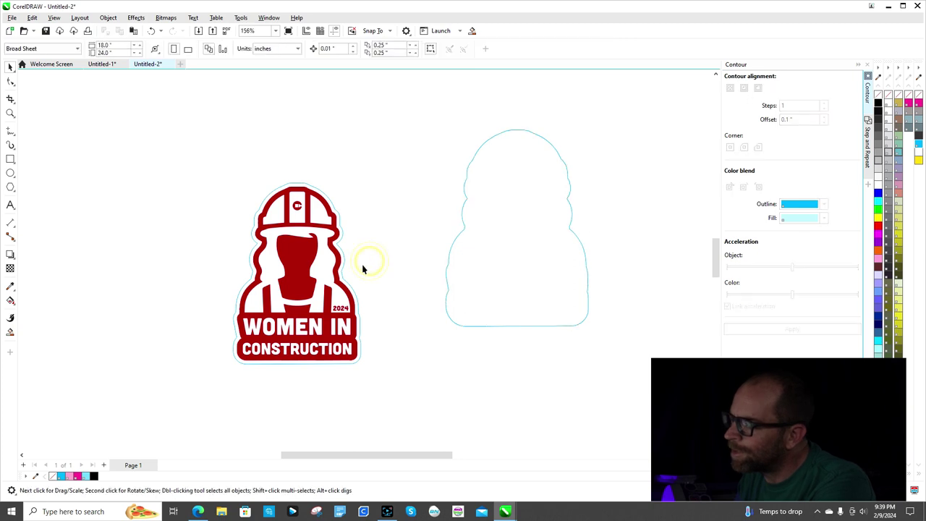
left_click(341, 271)
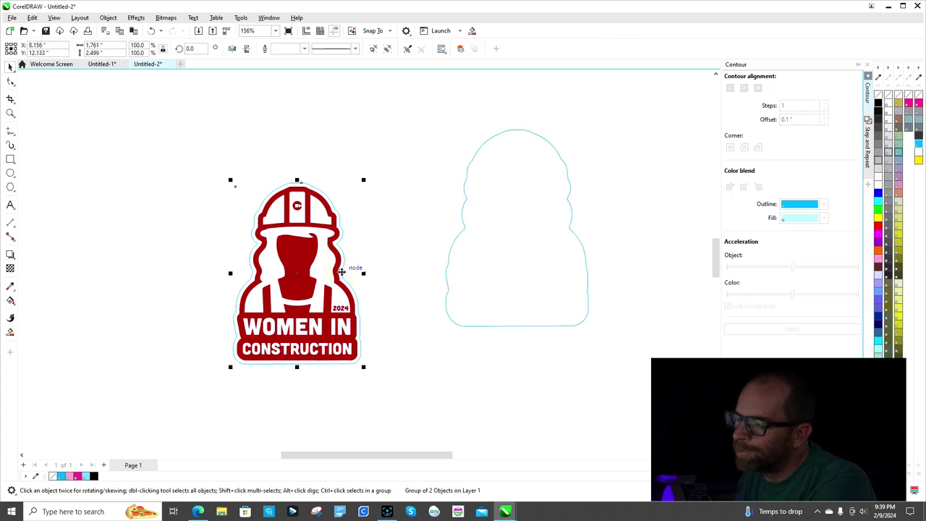
right_click(341, 271)
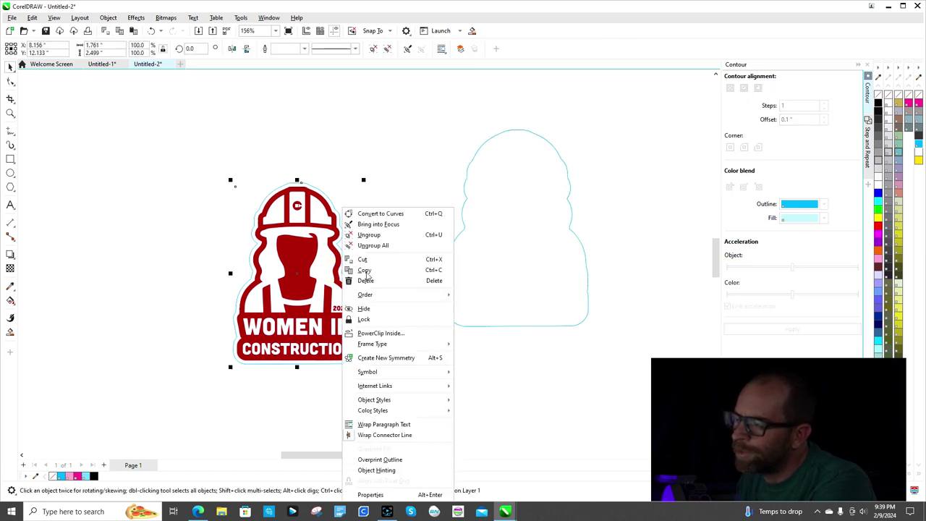
left_click(381, 235)
scroll(374, 275, "up", 3)
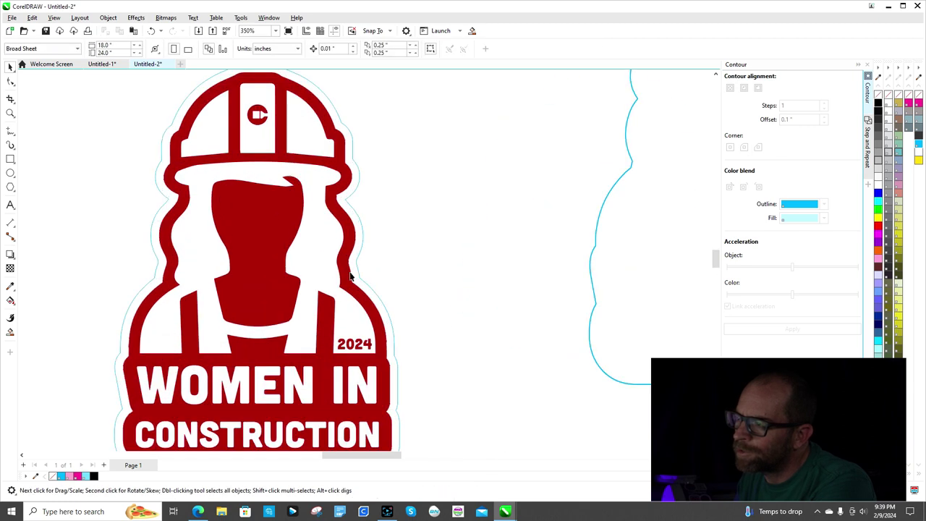
left_click(356, 272)
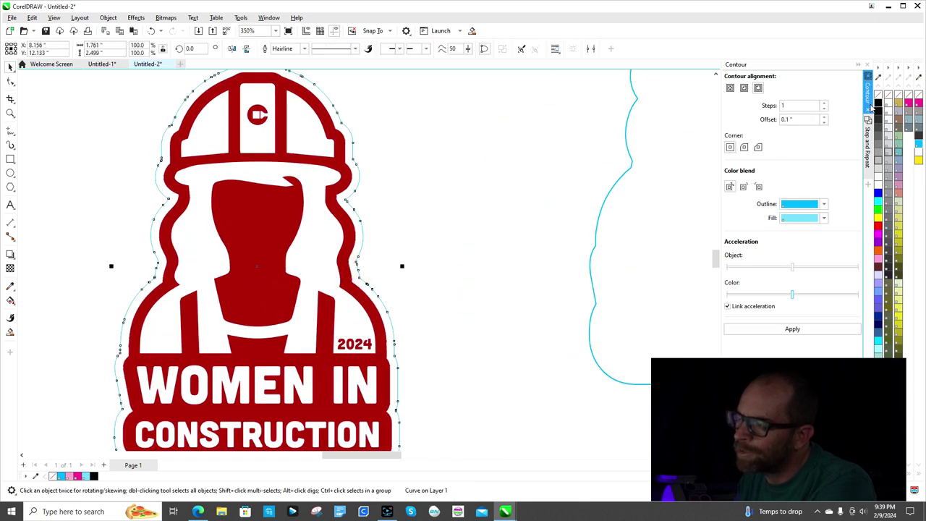
right_click(918, 104)
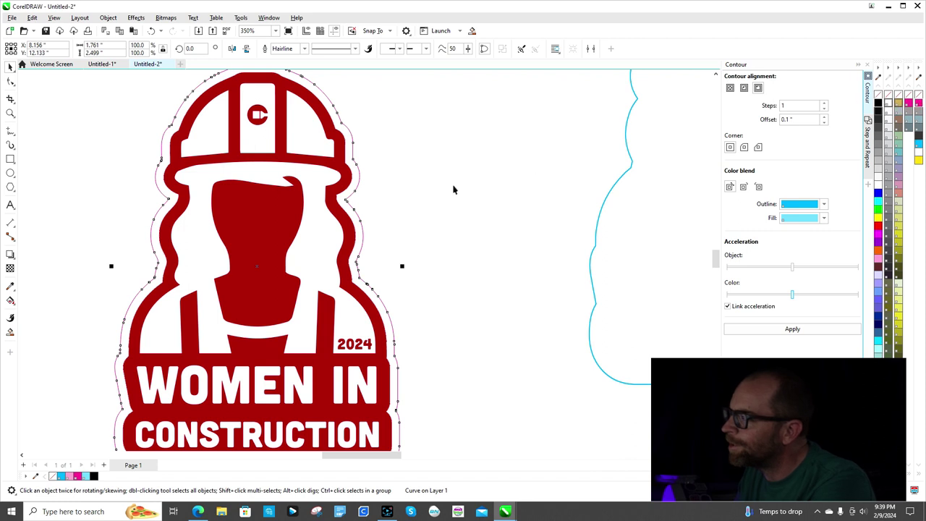
left_click(421, 201)
- Group the red logo artwork with its magenta cut line
scroll(266, 262, "down", 3)
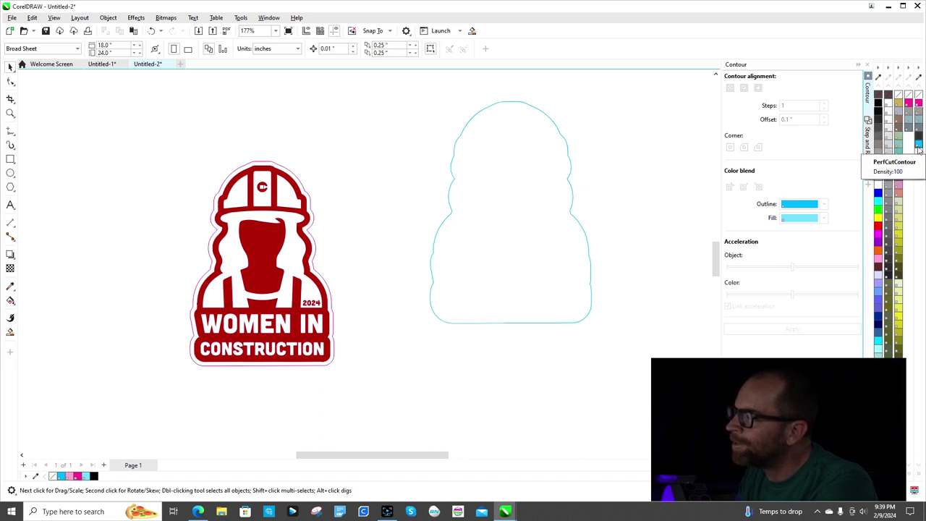
left_click(257, 275)
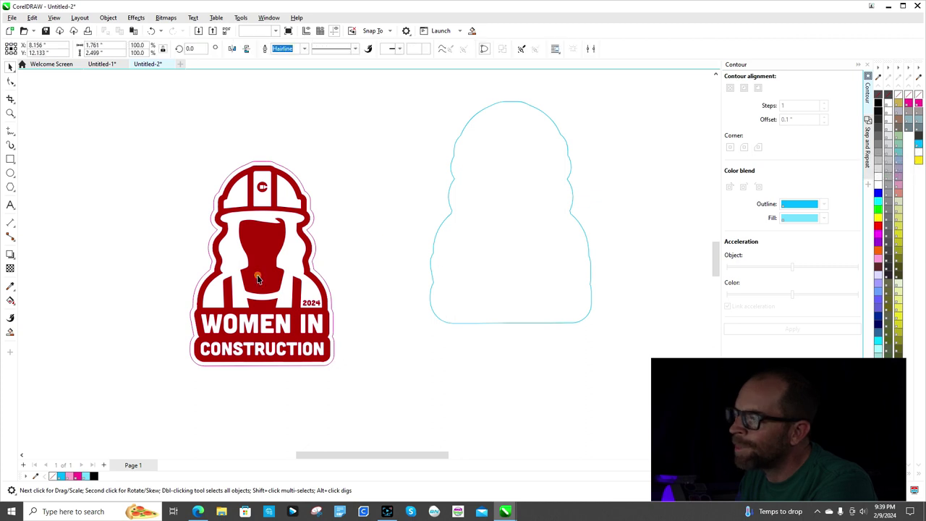
key("ctrl+a")
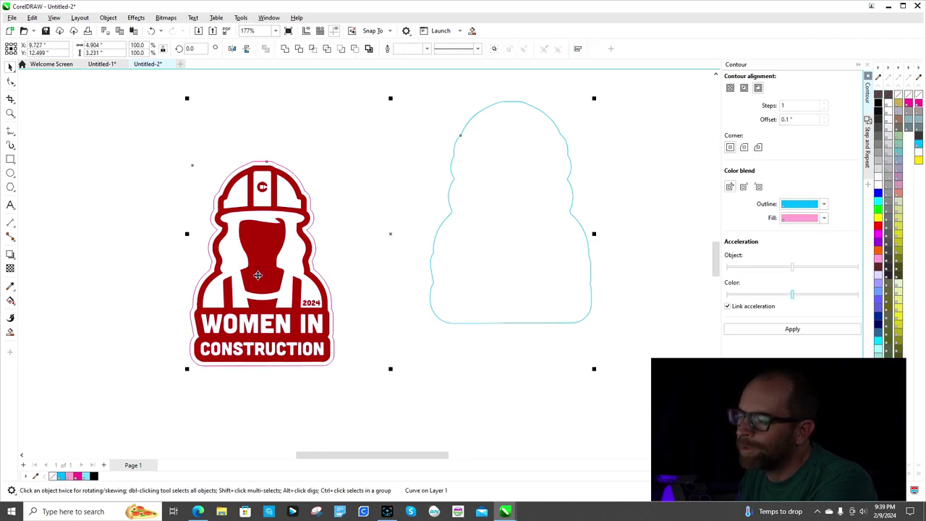
left_click(440, 227, "shift")
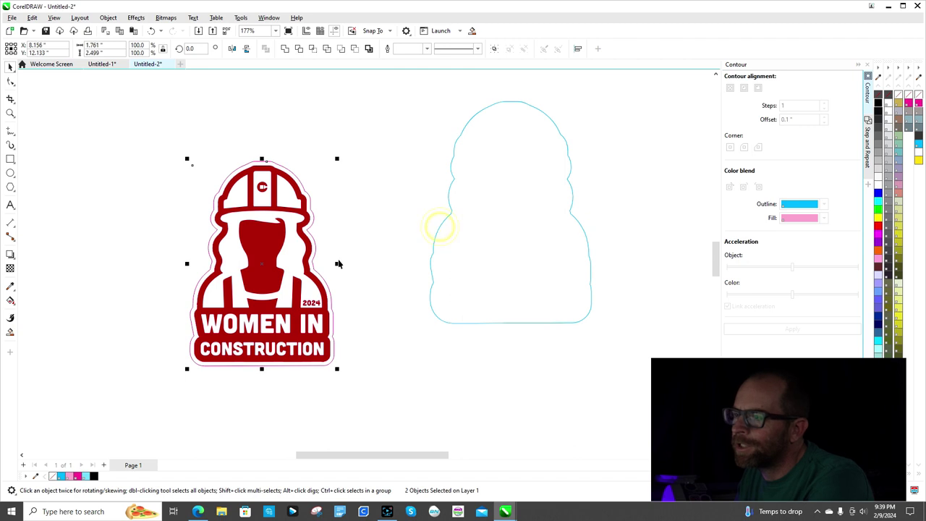
right_click(291, 224)
left_click(315, 270)
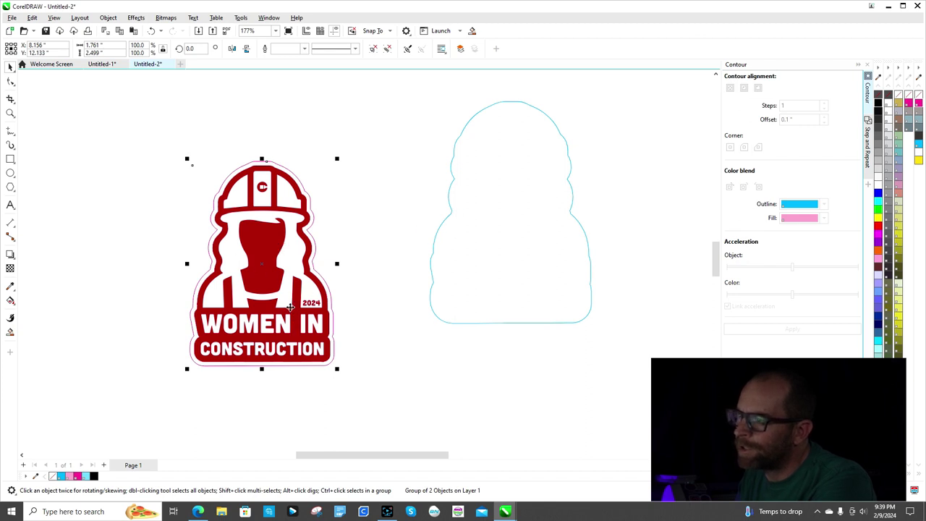
- Center the blue PerfCutContour outline horizontally and vertically on the logo group
left_click(383, 210)
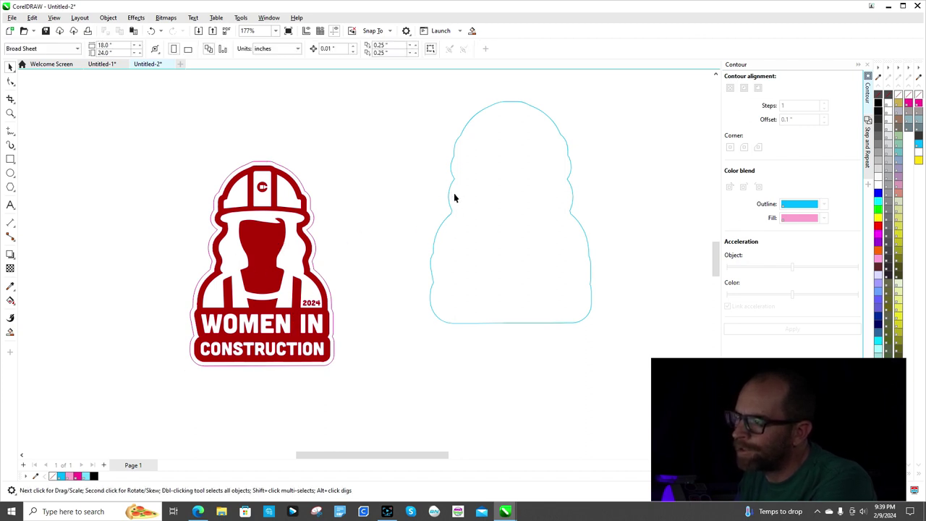
left_click(449, 193)
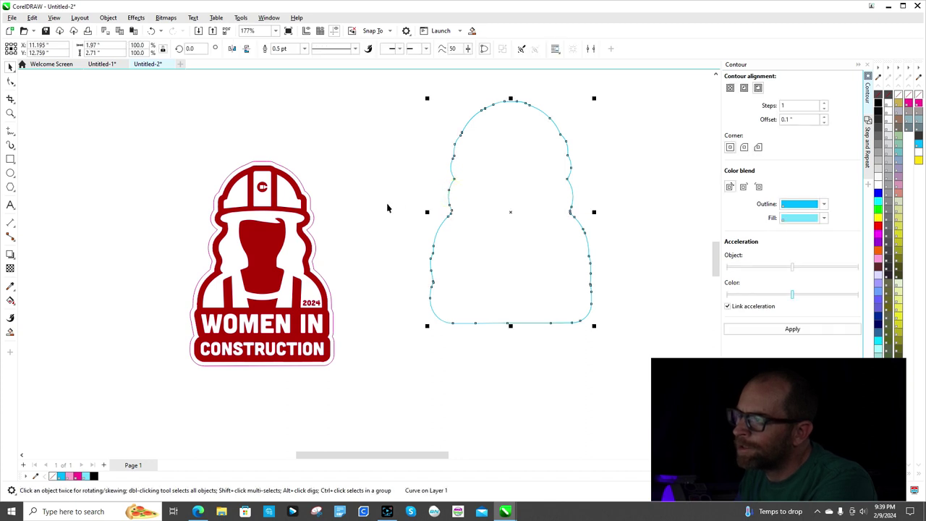
left_click(291, 241, "shift")
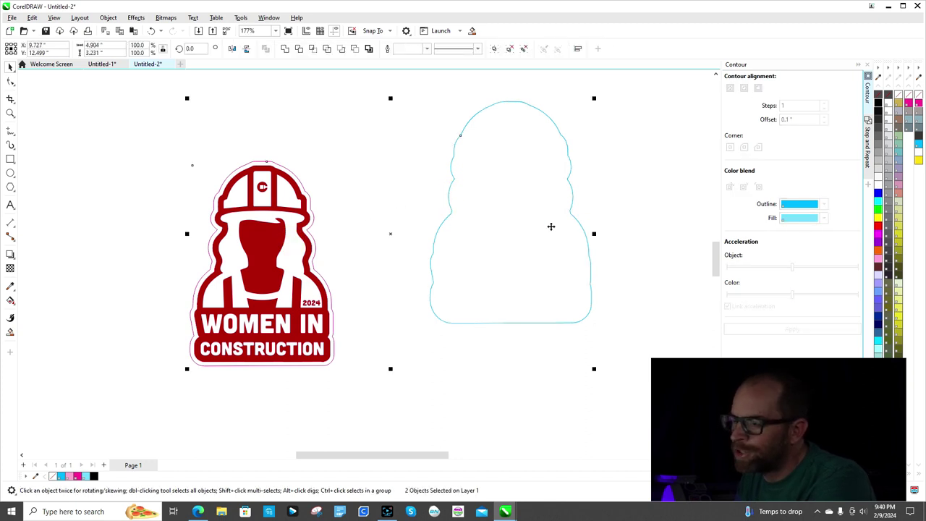
key("c")
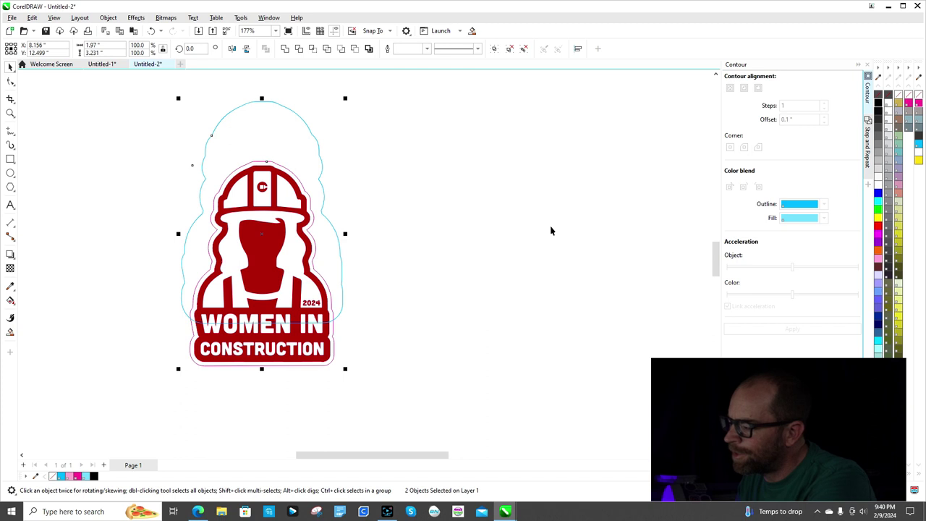
key("e")
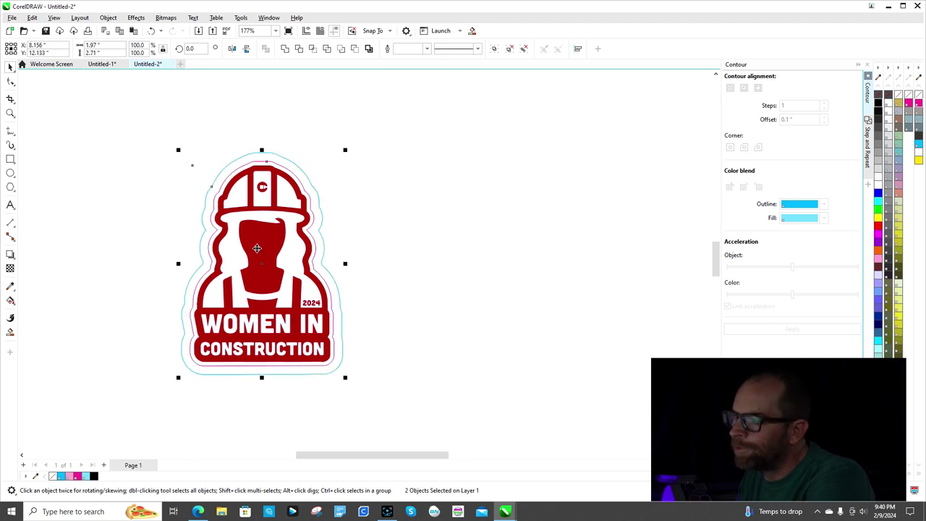
- Group the logo with the perf-cut outline and move the finished sticker to the right
right_click(257, 248)
left_click(302, 270)
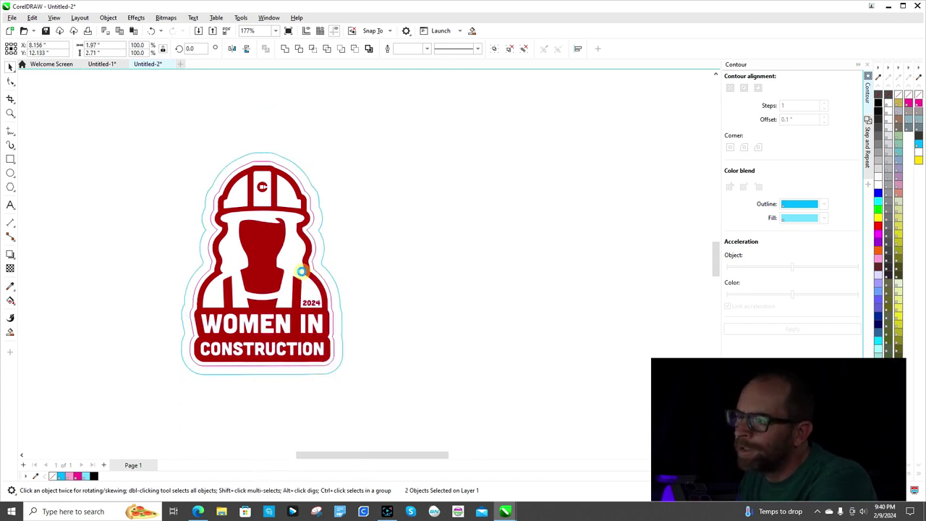
left_click_drag(259, 228, 474, 232)
left_click(617, 243)
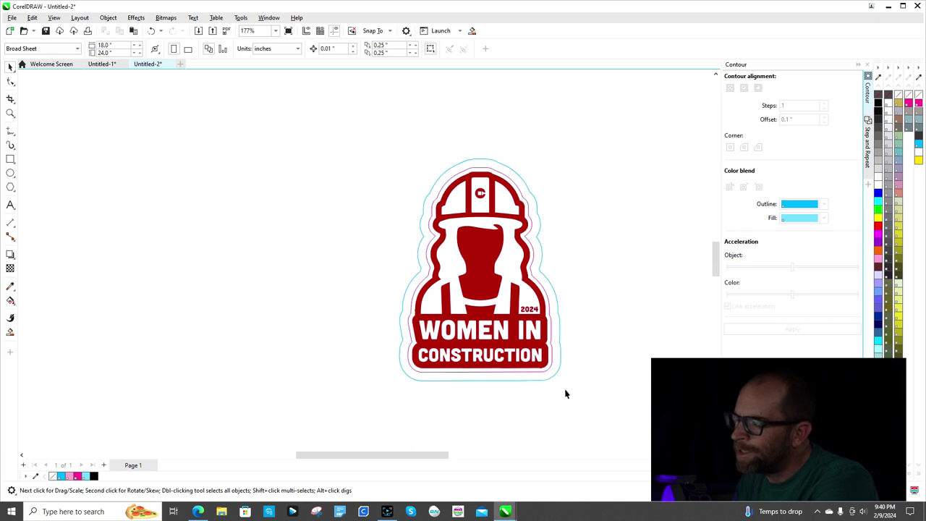
- Examine the sticker's size and placement on the full page
scroll(584, 333, "down", 1)
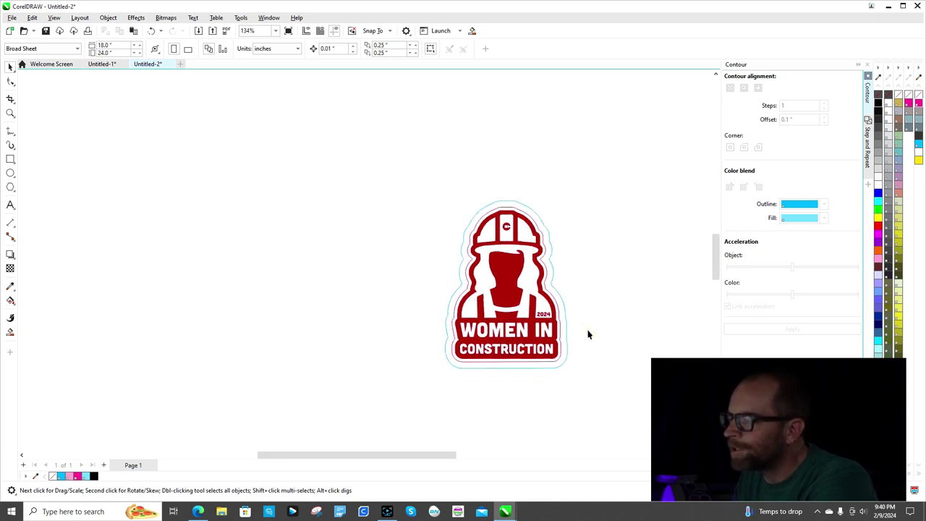
scroll(587, 335, "up", 2)
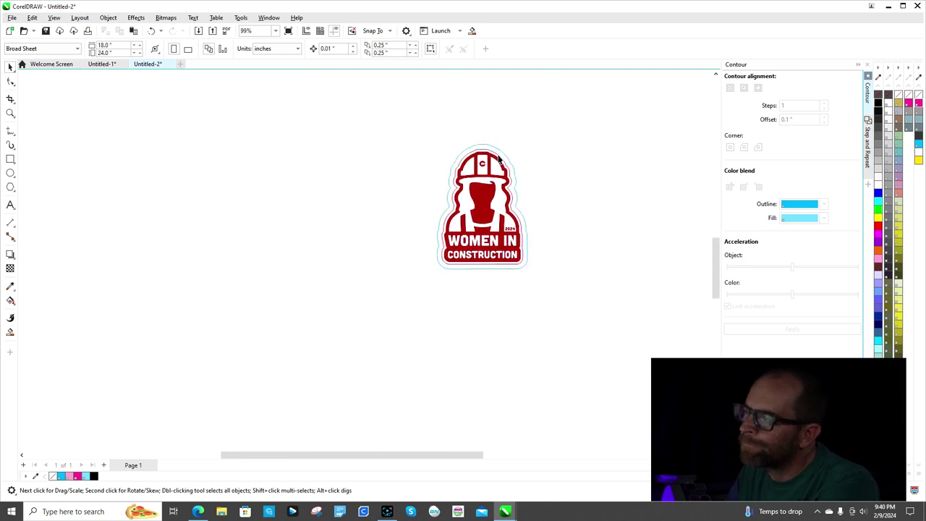
scroll(499, 156, "down", 8)
scroll(499, 166, "down", 3)
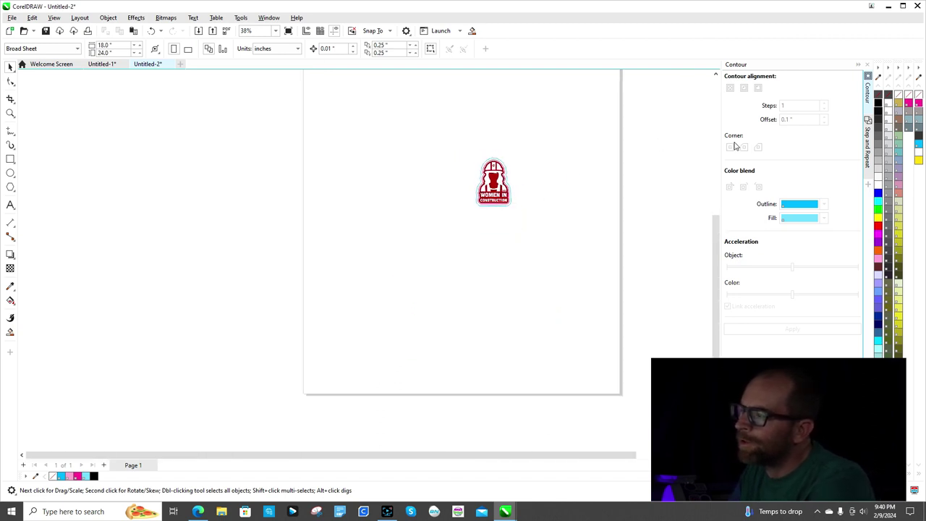
scroll(717, 264, "up", 2)
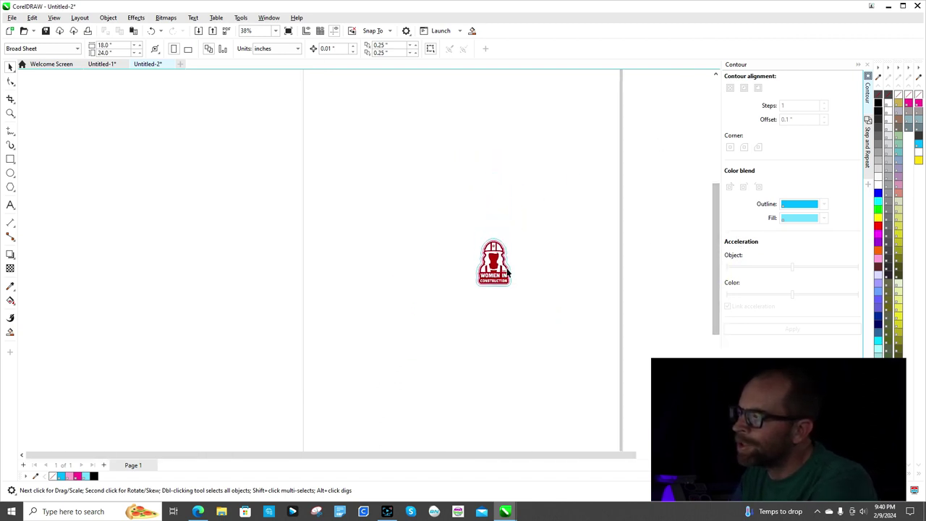
scroll(550, 268, "down", 2)
scroll(550, 269, "up", 2)
scroll(554, 268, "down", 1)
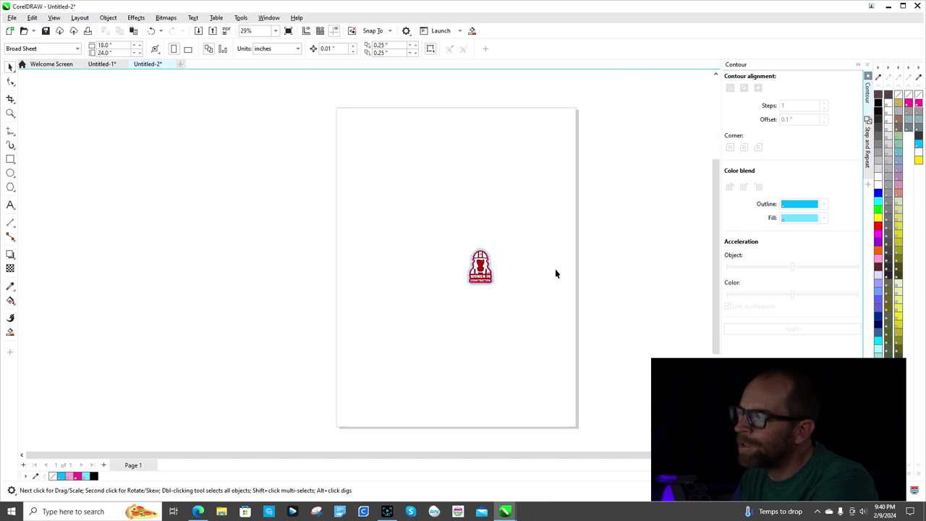
scroll(716, 264, "down", 1)
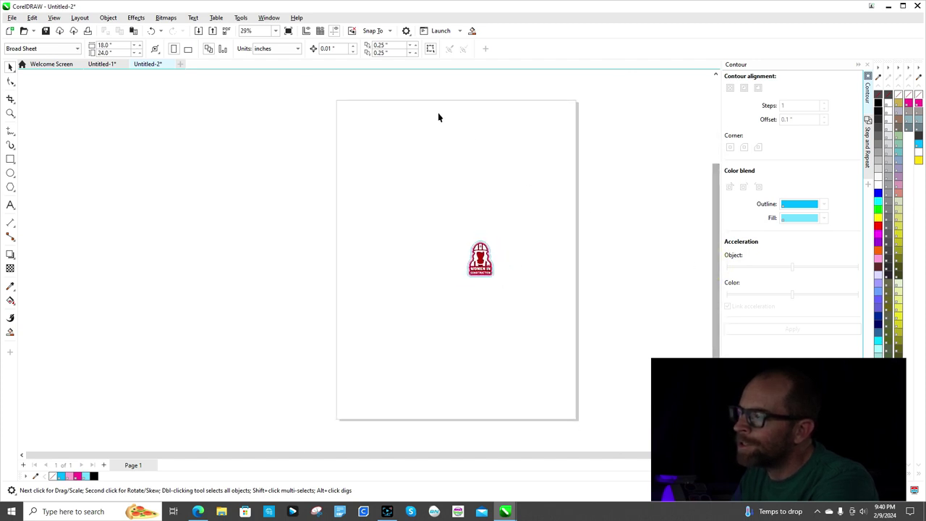
left_click(467, 166)
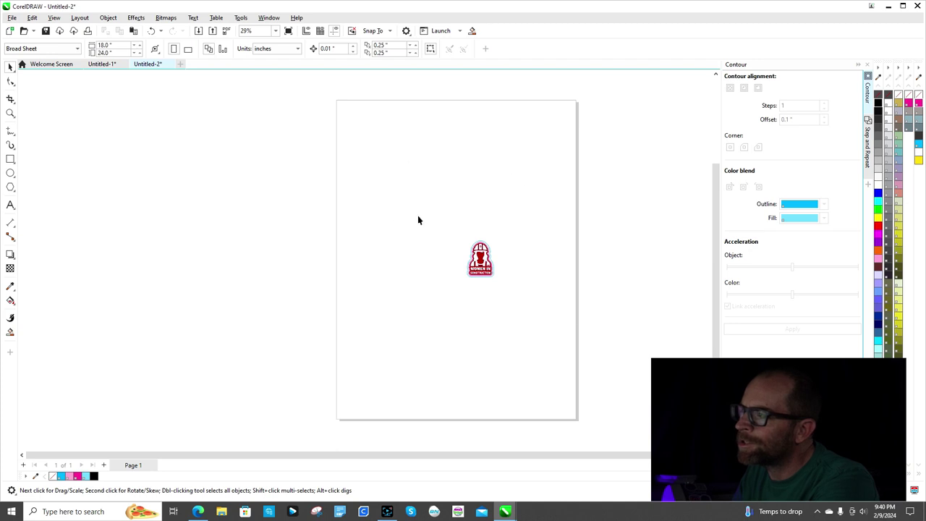
- Add black Graphtec 4 Points Type 2 registration marks relative to the page, with 0.25 in margin, 0.04 in thickness and 0.79 in length
left_click(460, 31)
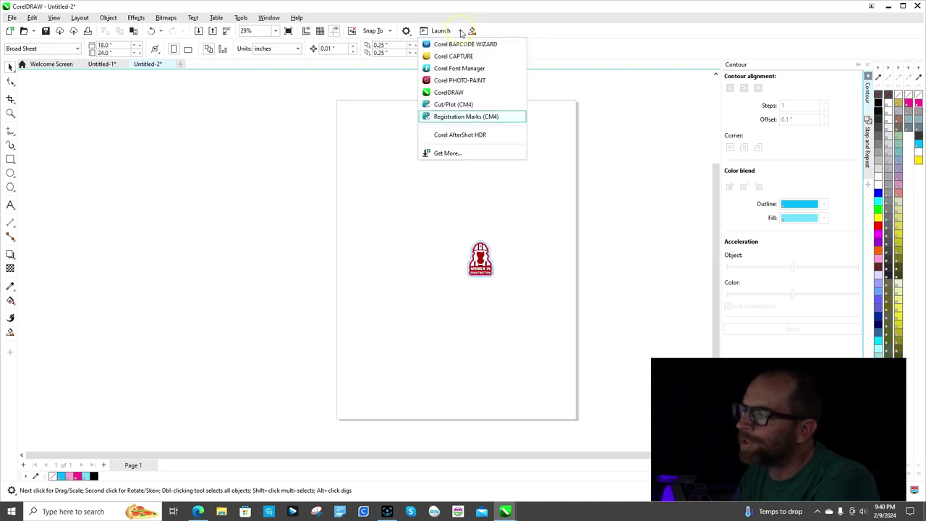
left_click(477, 121)
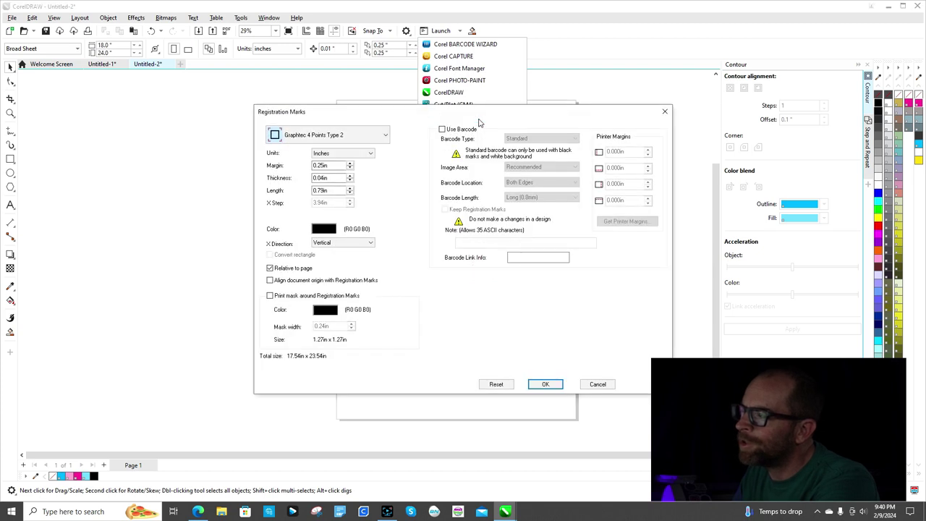
left_click(385, 139)
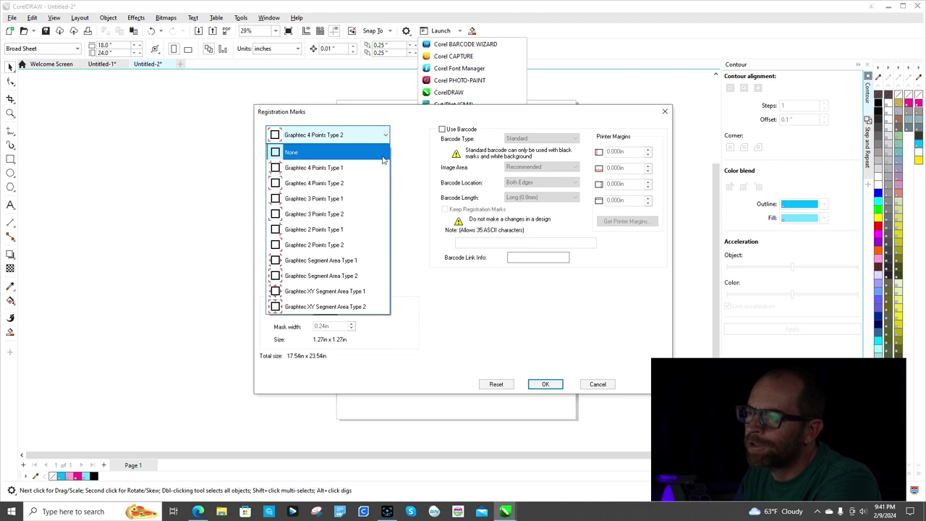
left_click(423, 141)
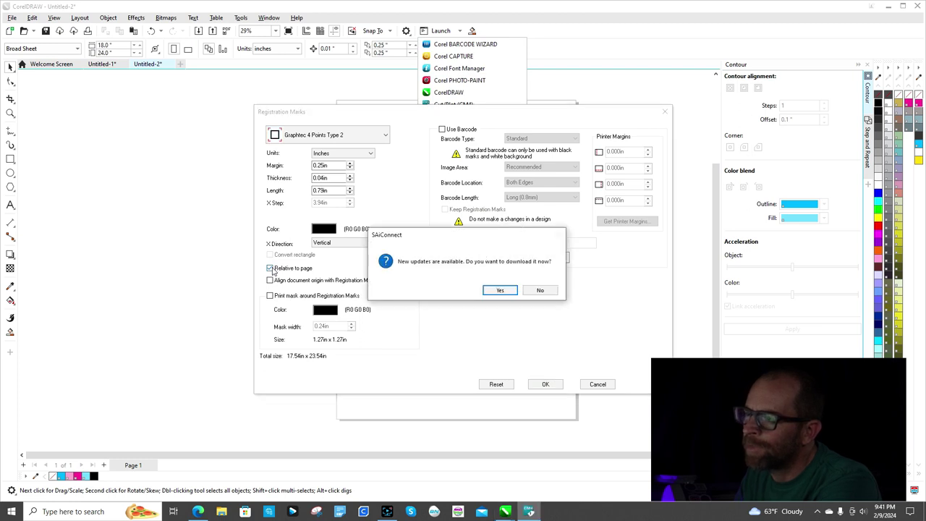
left_click(542, 290)
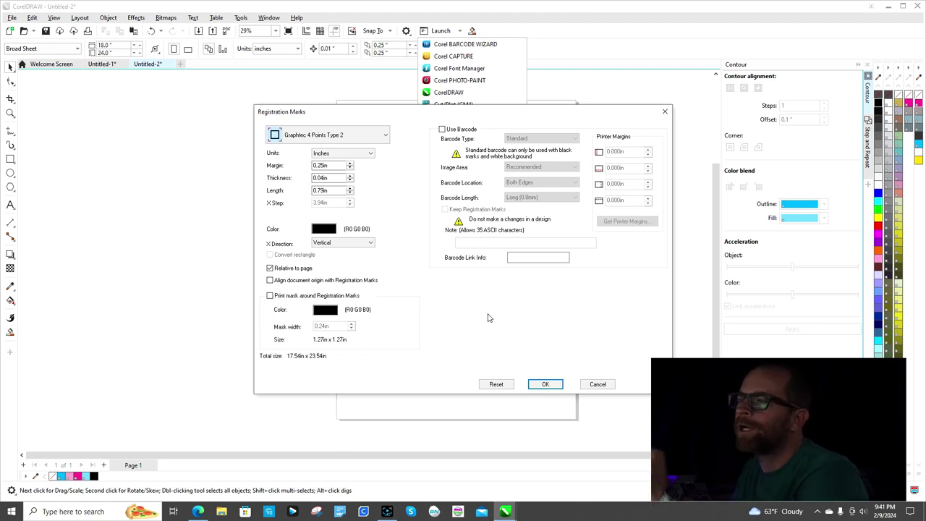
left_click(546, 385)
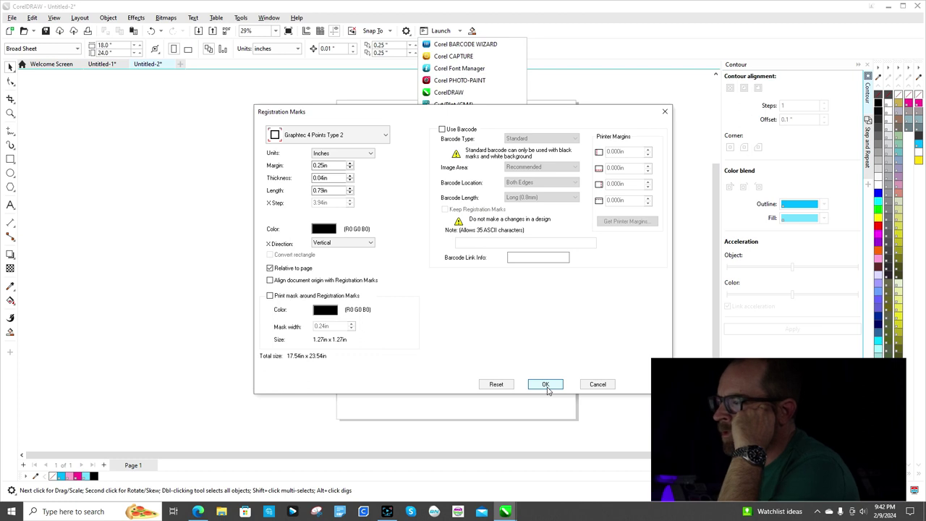
left_click(545, 384)
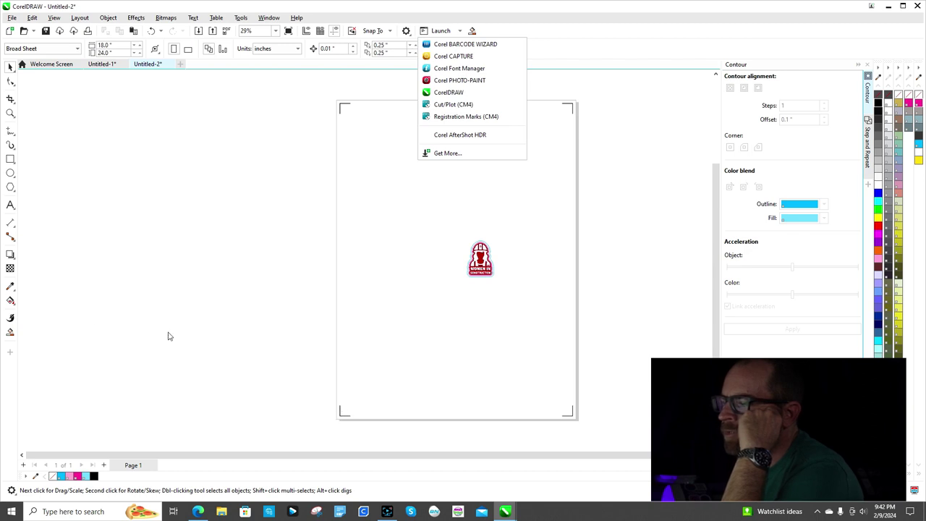
- Draw a guide rectangle about 0.91 x 1.03 in around the page's lower-left registration mark
left_click(10, 162)
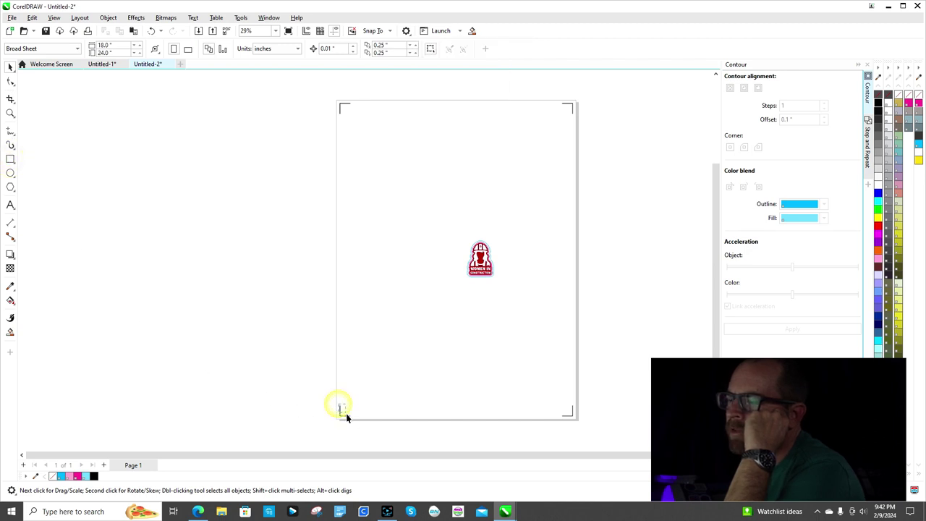
left_click_drag(345, 413, 350, 425)
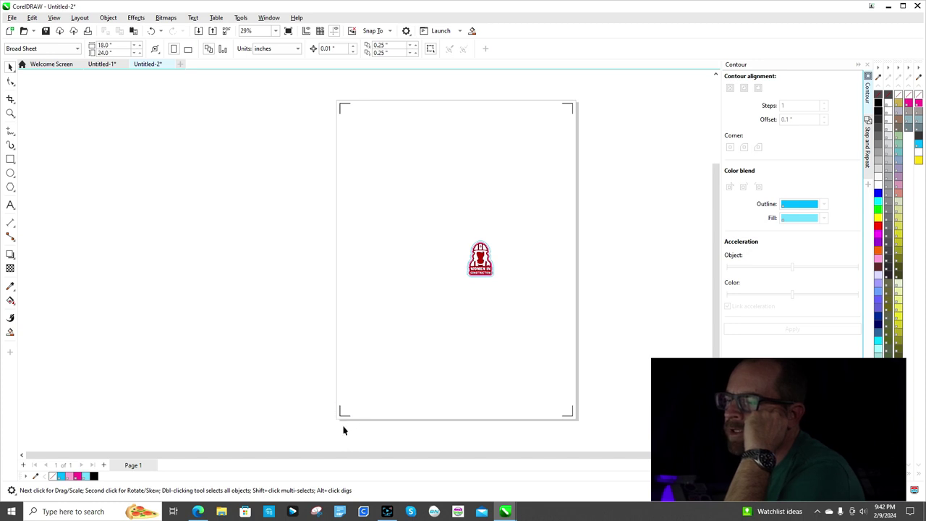
left_click(10, 66)
left_click(10, 159)
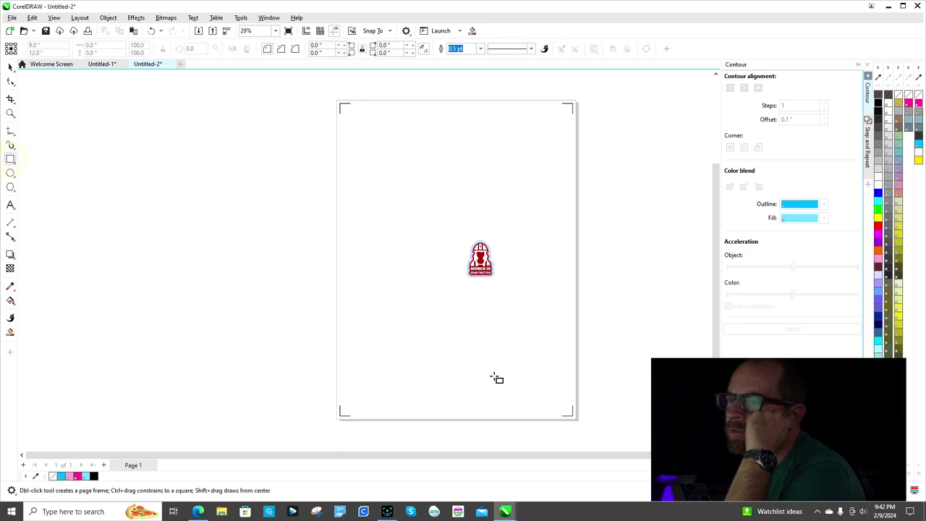
scroll(357, 427, "up", 4)
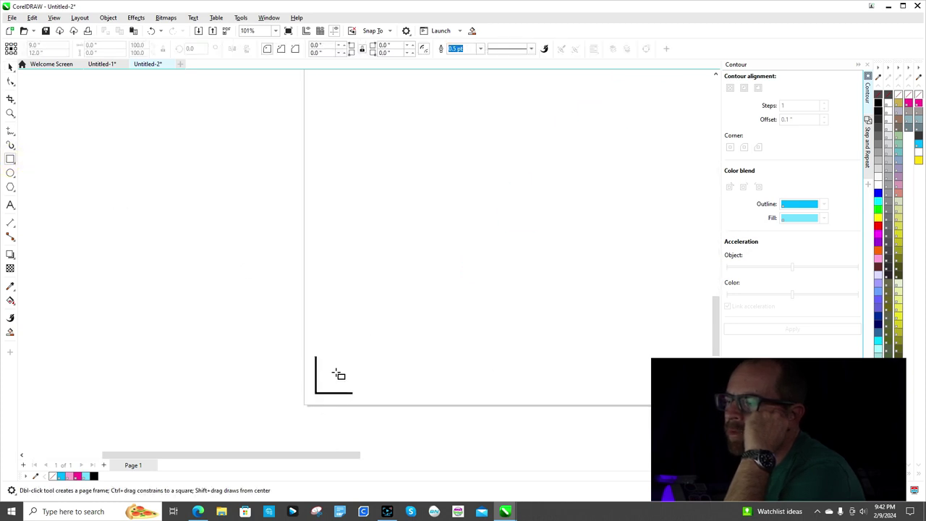
left_click_drag(313, 352, 360, 403)
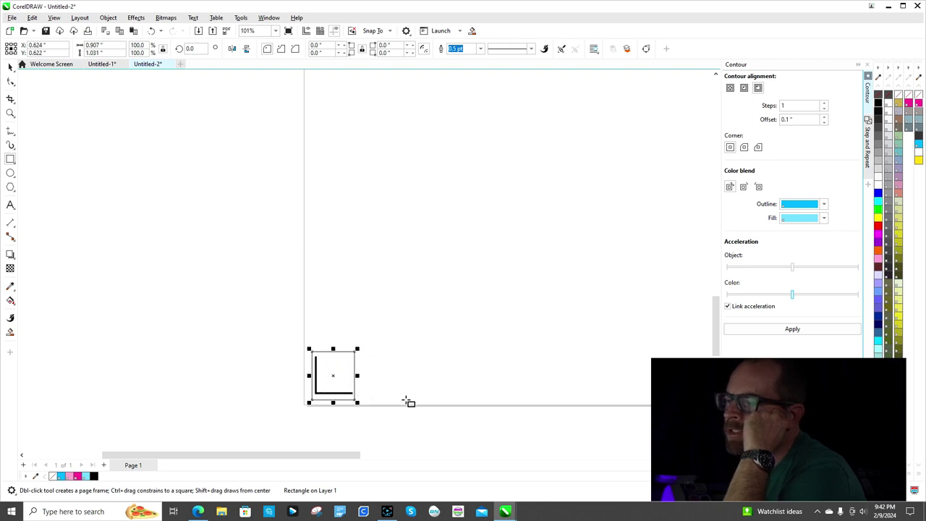
left_click(11, 66)
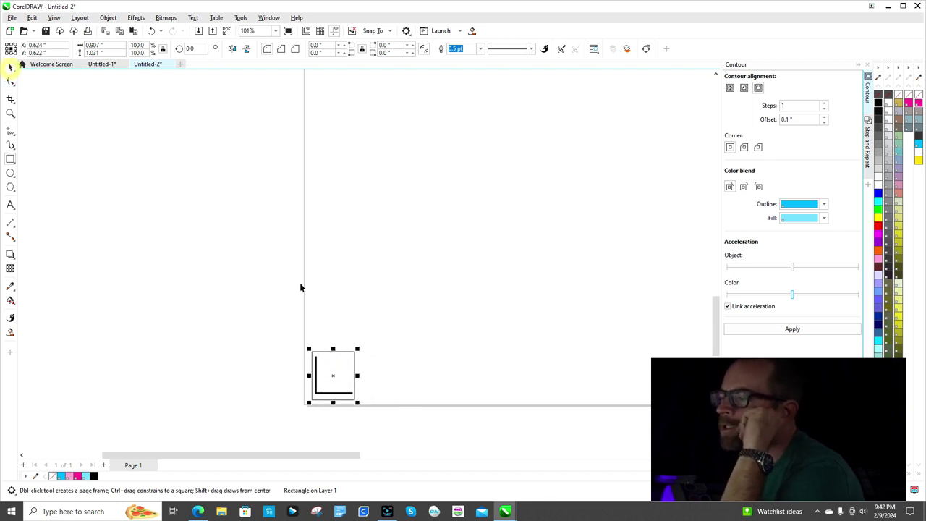
- Move the sticker group to the page's lower-left corner so it slightly overlaps the guide rectangle around the registration mark
scroll(517, 285, "down", 1)
left_click_drag(434, 455, 456, 454)
left_click_drag(520, 85, 307, 313)
left_click(347, 281)
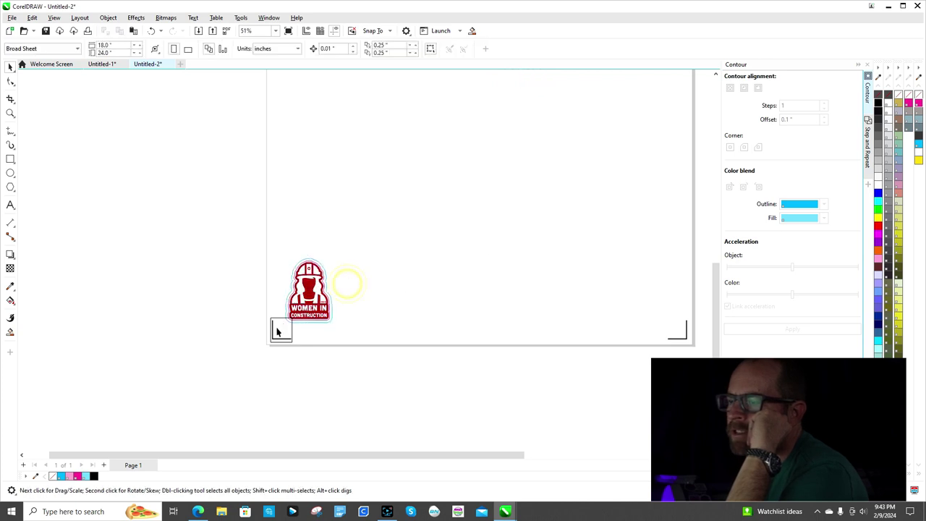
- Examine the sticker's overlap with the guide rectangle and the registration marks in the page's other corners
scroll(278, 330, "up", 2)
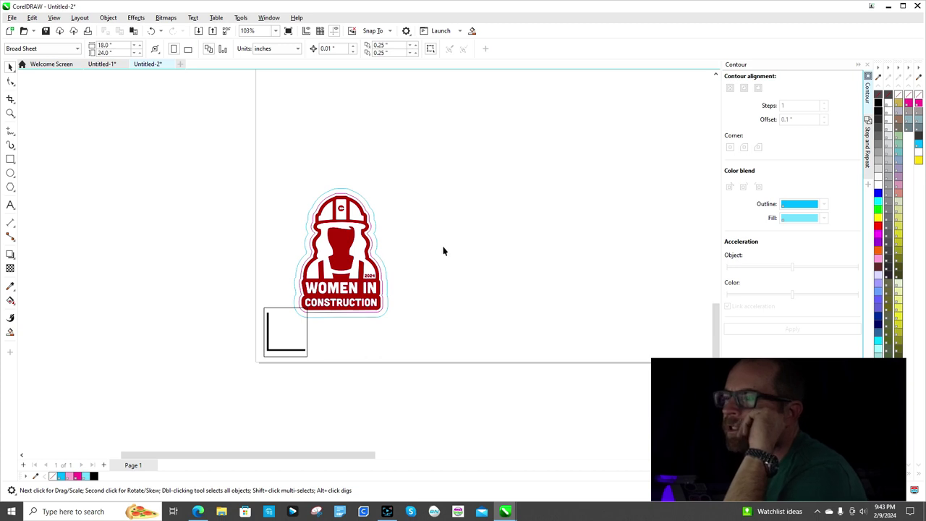
scroll(463, 243, "down", 3)
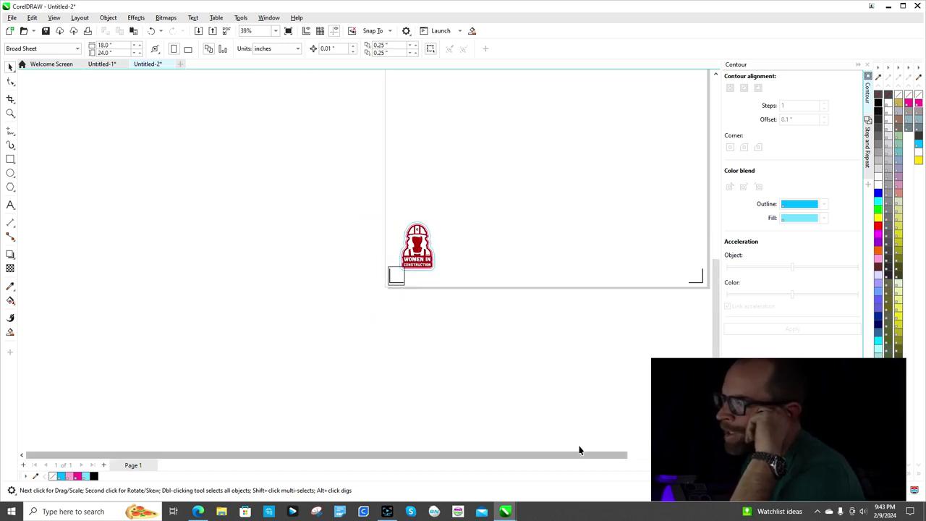
scroll(583, 456, "right", 4)
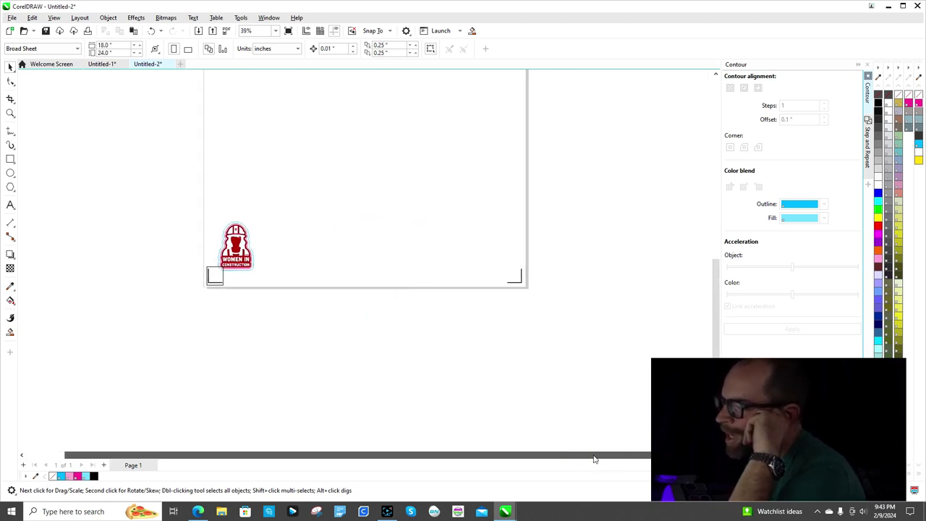
scroll(596, 456, "left", 1)
left_click_drag(713, 343, 759, 265)
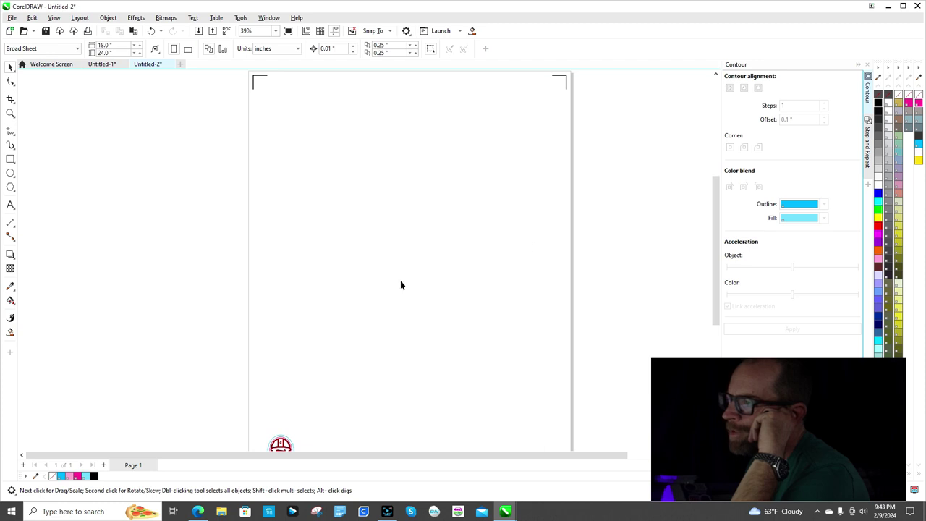
scroll(717, 255, "down", 3)
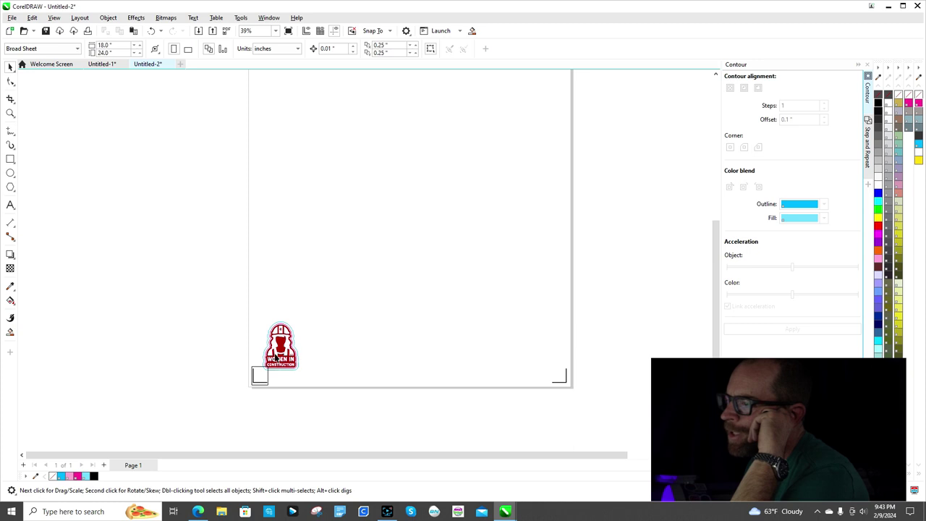
scroll(276, 358, "up", 4)
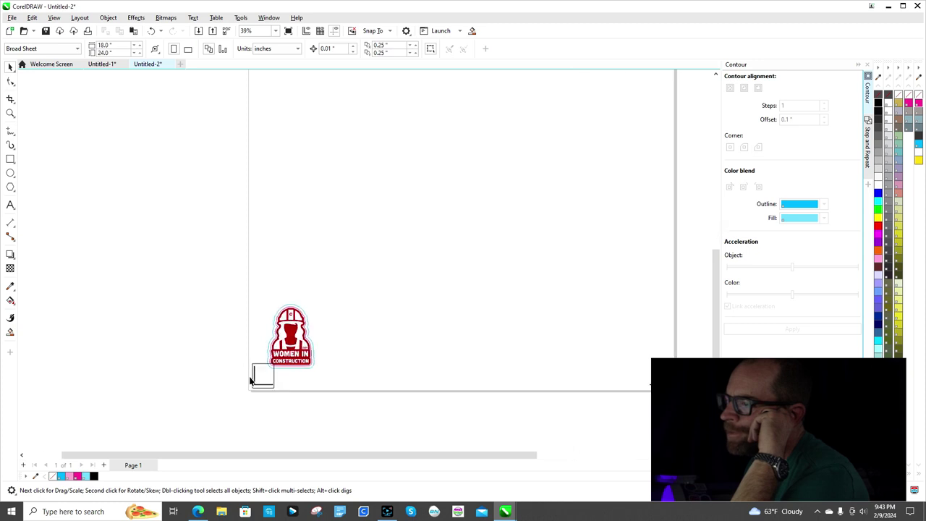
- Nudge the sticker group up clear of the guide rectangle and left above the registration mark, to about X 1.357, Y 2.56 in
left_click(311, 340)
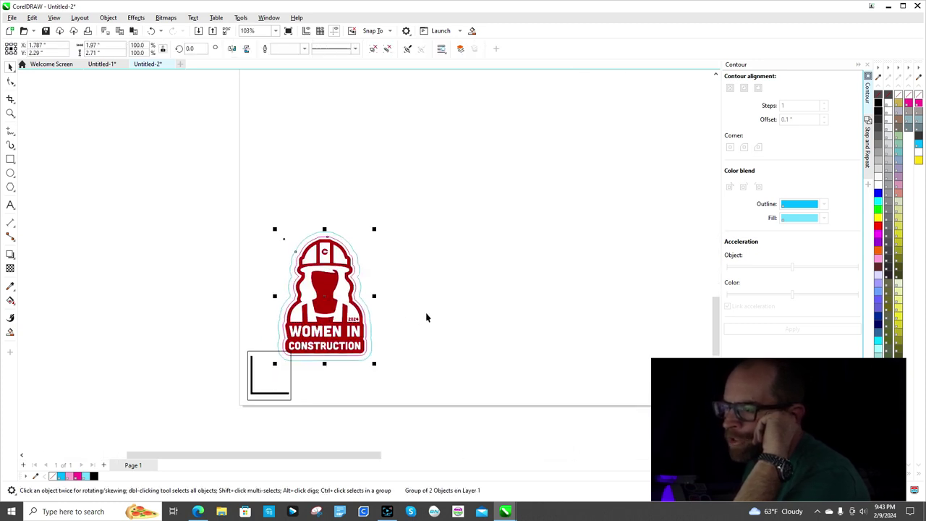
key("Up")
key("Up")
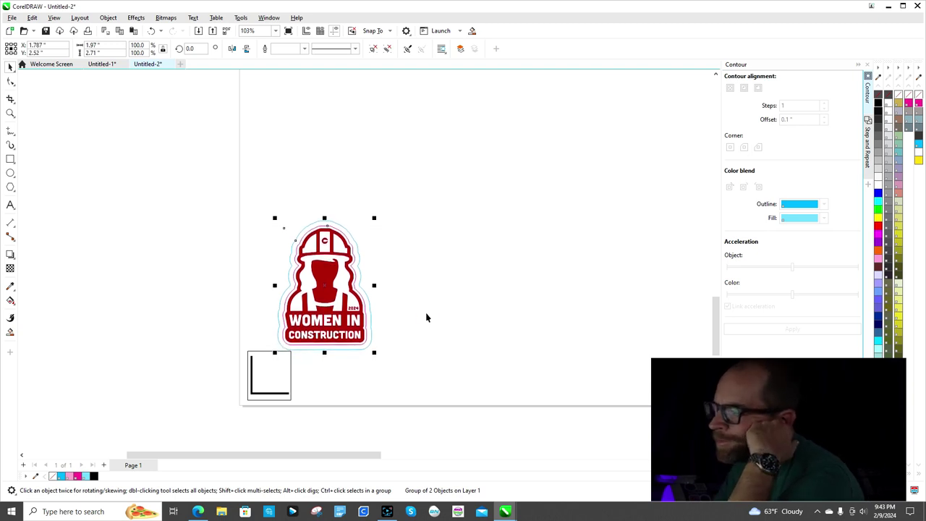
key("Up")
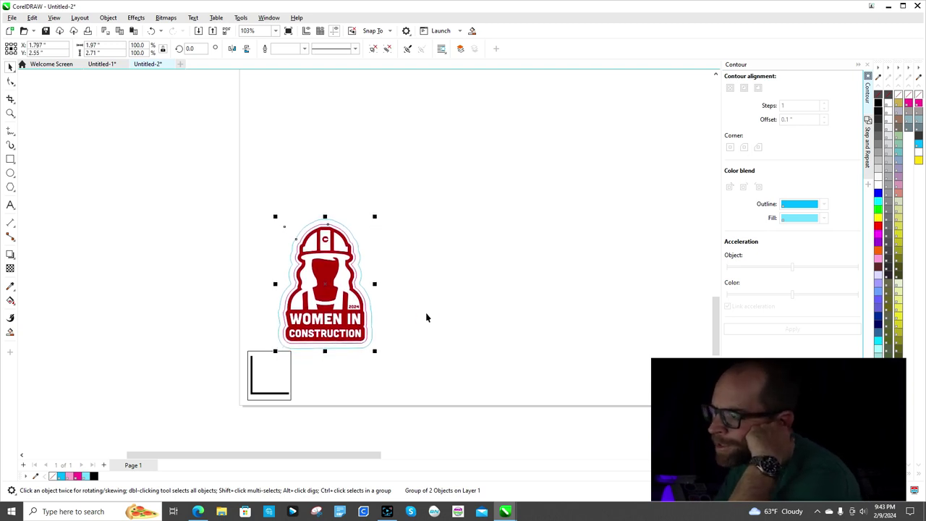
key("Left")
key("Left")
key("Up")
key("Left")
key("Left")
key("Left")
key("Left")
key("Left")
key("Left")
key("Left")
key("Left")
key("Left")
key("Left")
key("Left")
key("Left")
key("Left")
key("Left")
key("Left")
key("Left")
key("Left")
key("Left")
key("Left")
key("Left")
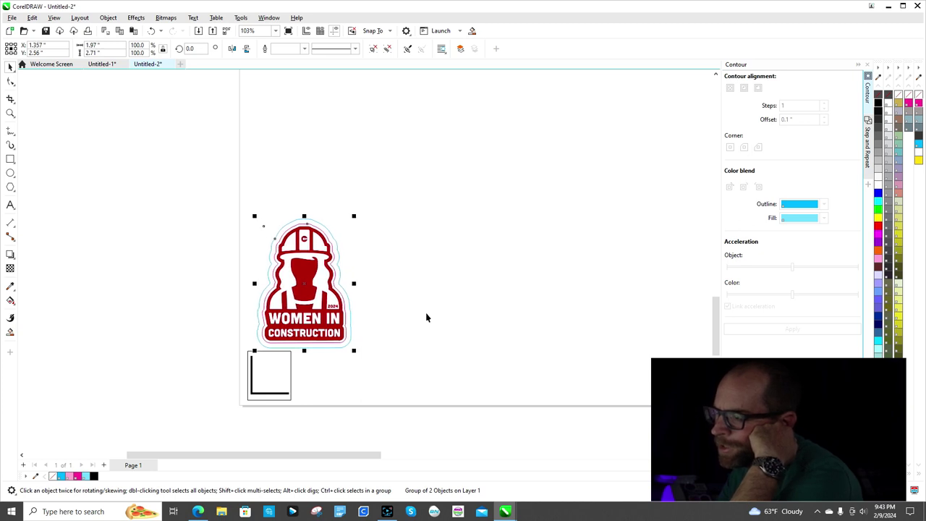
- Nudge the sticker group right to about X 2.09 in, nearly past the guide rectangle's right edge
key("Right")
key("Right")
key("Right")
key("Right")
key("Right")
key("Right")
key("Right")
key("Right")
key("Right")
key("Right")
key("Right")
key("Right")
key("Right")
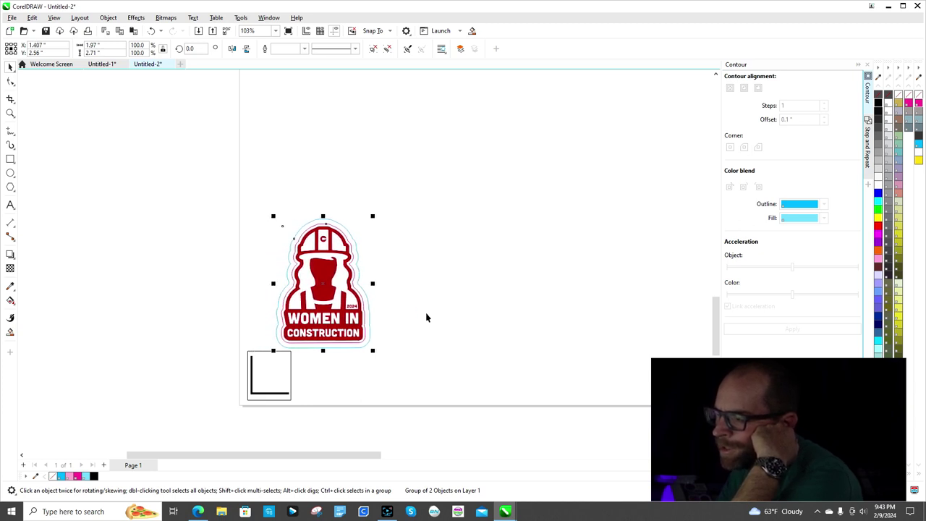
key("Right")
key("Right")
key("Right")
key("Right")
key("Right")
key("Right")
key("Right")
key("Right")
key("Right")
key("Right")
key("Right")
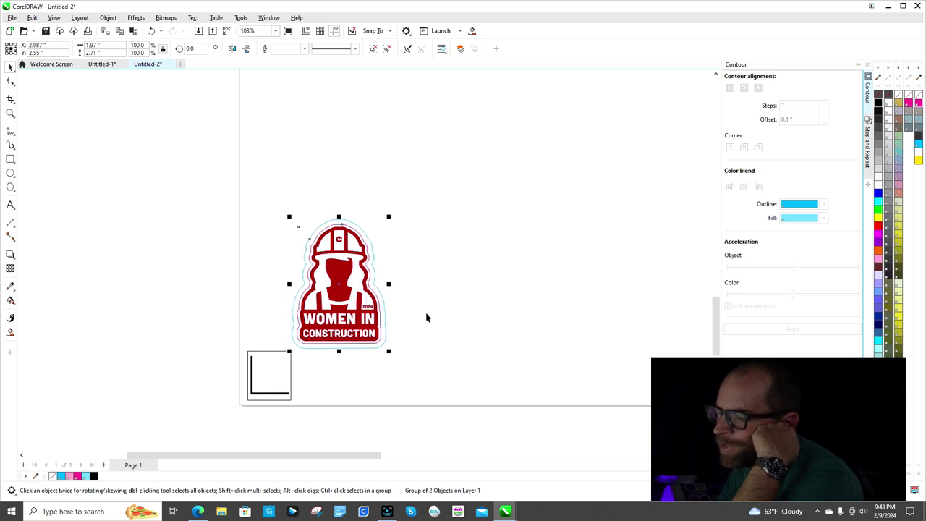
- Nudge the sticker group down beside the guide rectangle without overlapping it, to about X 2.19, Y 1.76 in
key("Down")
key("Down")
key("Down")
key("Down")
key("Down")
key("Down")
key("Down")
key("Down")
key("Down")
key("Down")
key("Down")
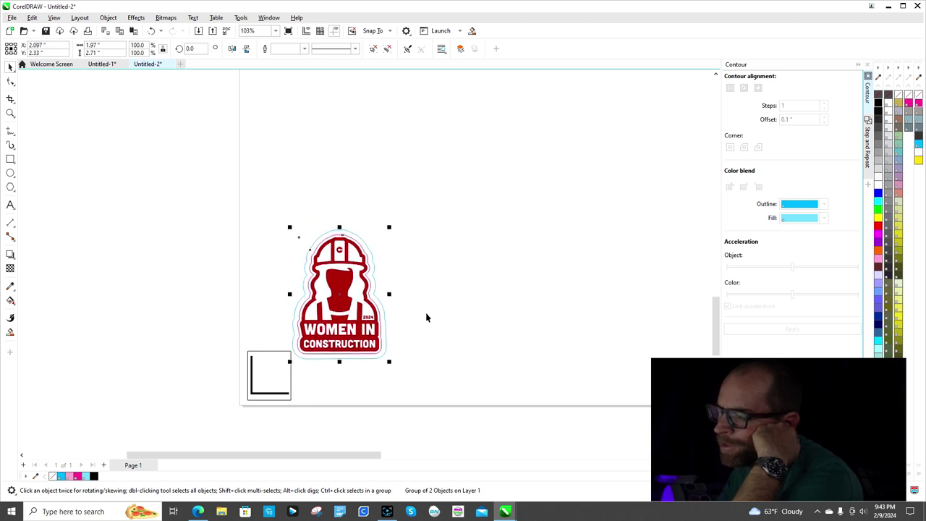
key("Down")
key("Down")
key("Down")
key("Down")
key("Down")
key("Right")
key("Right")
key("Right")
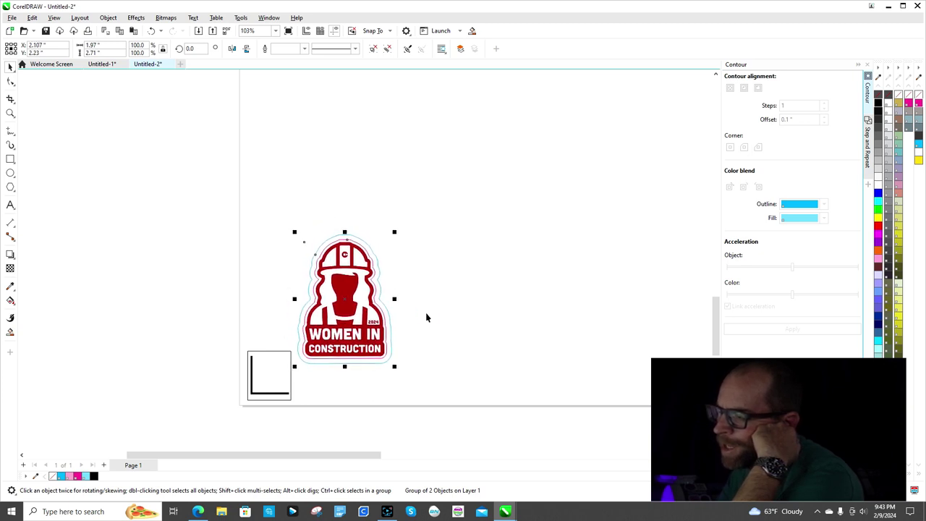
key("Down")
key("Down")
key("Down")
key("Down")
key("Down")
key("Down")
key("Down")
key("Down")
key("Down")
key("Down")
key("Down")
key("Down")
key("Down")
key("Down")
key("Down")
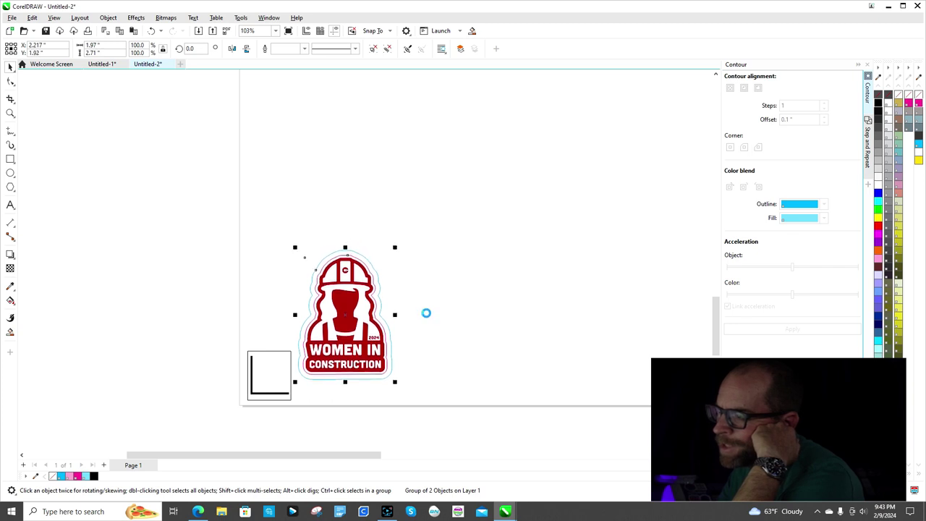
key("Down")
key("Down")
key("Down")
key("Down")
key("Down")
key("Down")
key("Down")
key("Down")
key("Left")
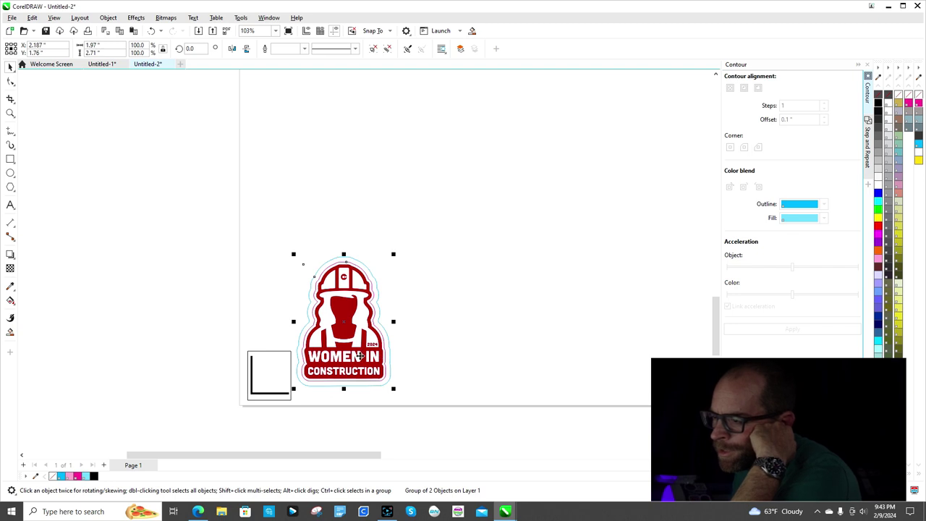
- Move the sticker group directly above the lower-left registration mark, to about X 1.337, Y 2.566 in, and deselect it
left_click_drag(346, 330, 305, 283)
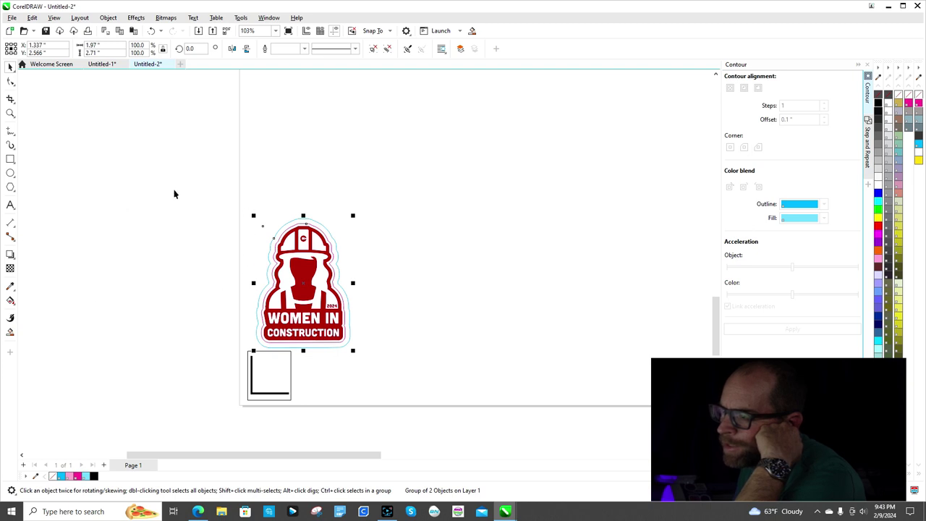
left_click(263, 193)
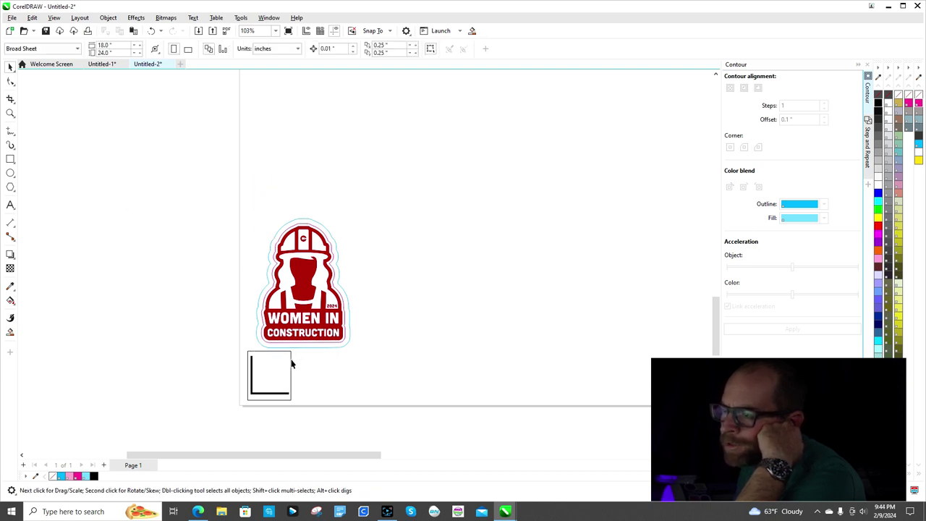
- Delete the guide rectangle around the lower-left registration mark
left_click(290, 364)
left_click(378, 368)
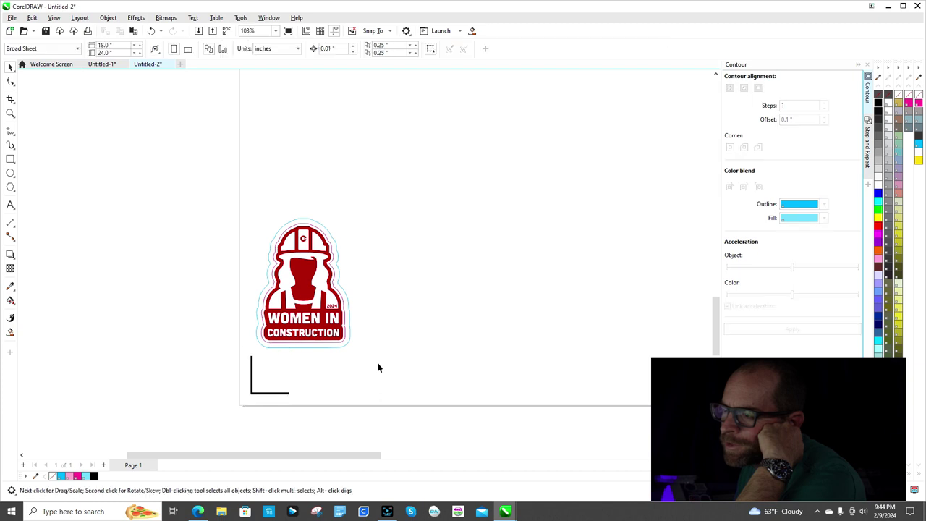
scroll(413, 279, "down", 5)
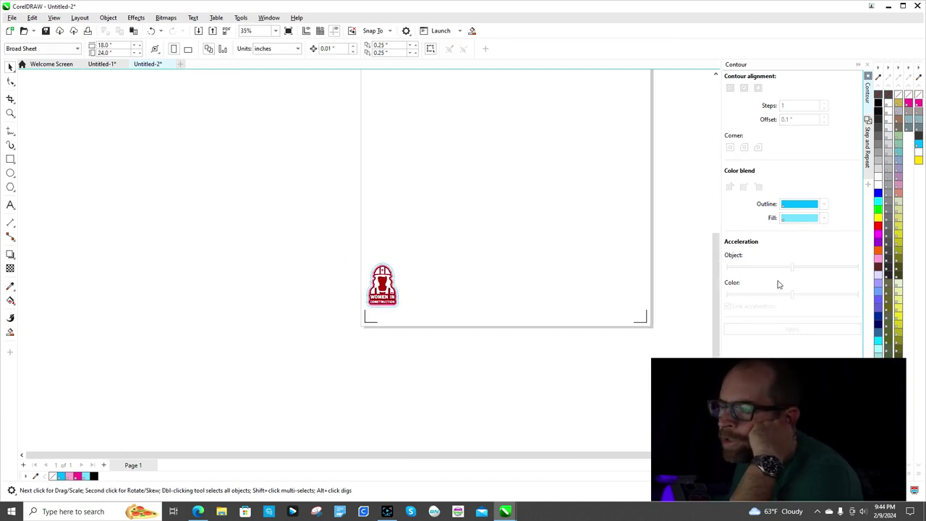
left_click_drag(721, 353, 725, 306)
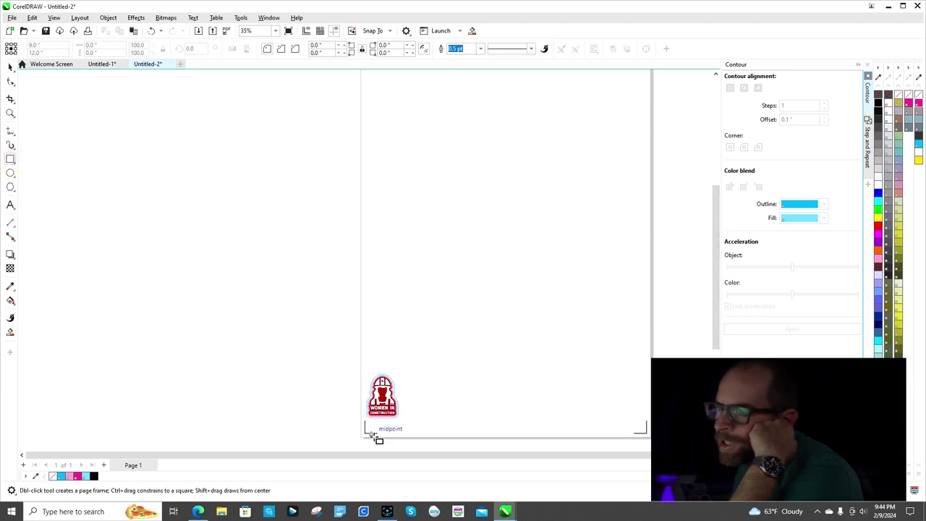
- Draw a rectangle from the lower-left registration mark and stretch it across to the right-hand marks, about 17.44 by 23.95 in
mouse_move(366, 431)
left_mouse_down()
mouse_move(423, 63)
mouse_move(414, 109)
left_mouse_up()
scroll(456, 429, "down", 1)
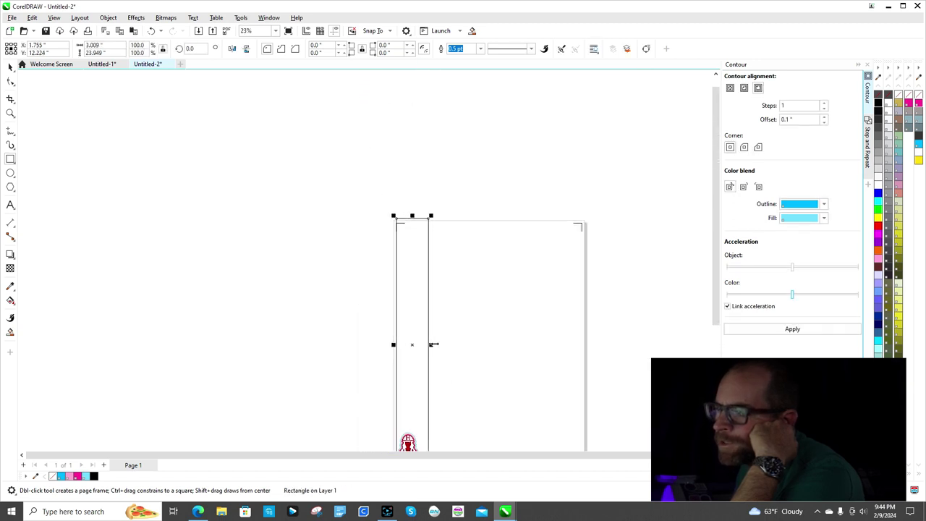
left_click_drag(432, 344, 585, 348)
scroll(574, 339, "up", 4)
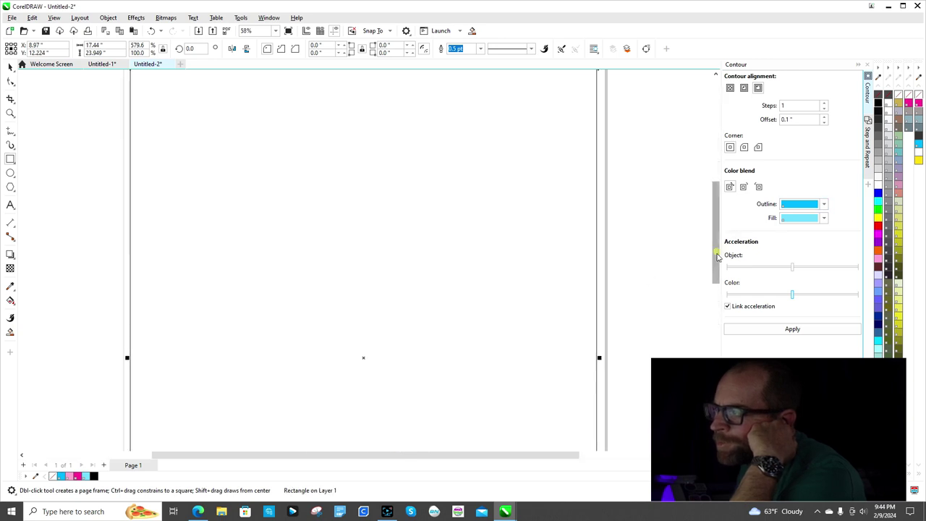
left_click_drag(717, 238, 716, 341)
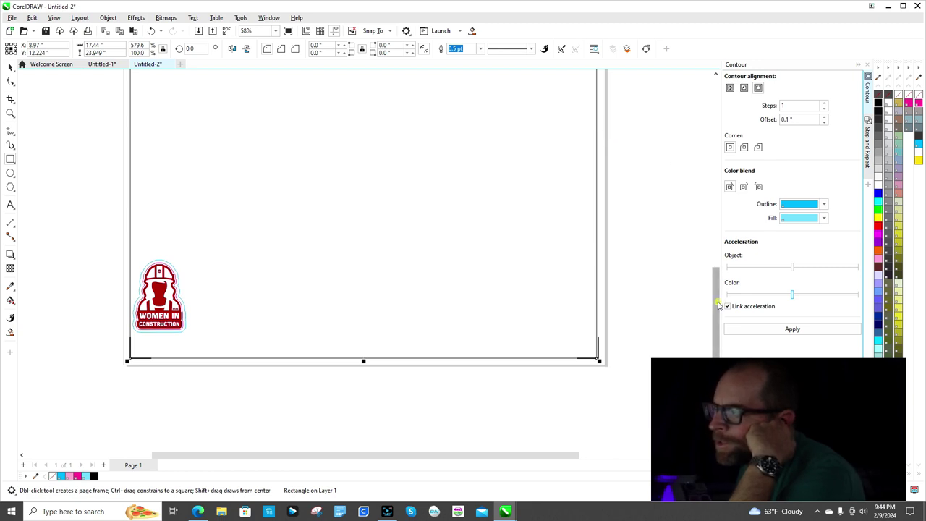
left_click_drag(716, 301, 717, 284)
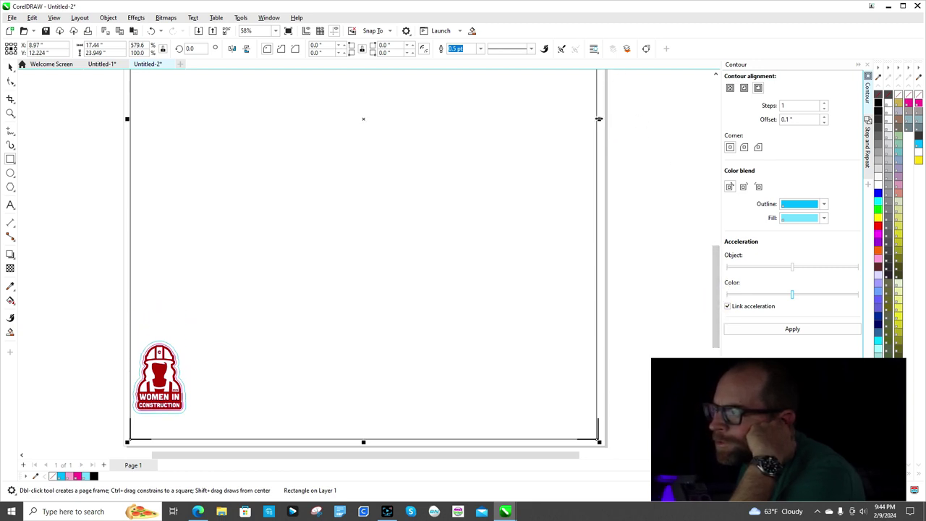
left_click_drag(599, 119, 605, 118)
scroll(344, 278, "down", 2)
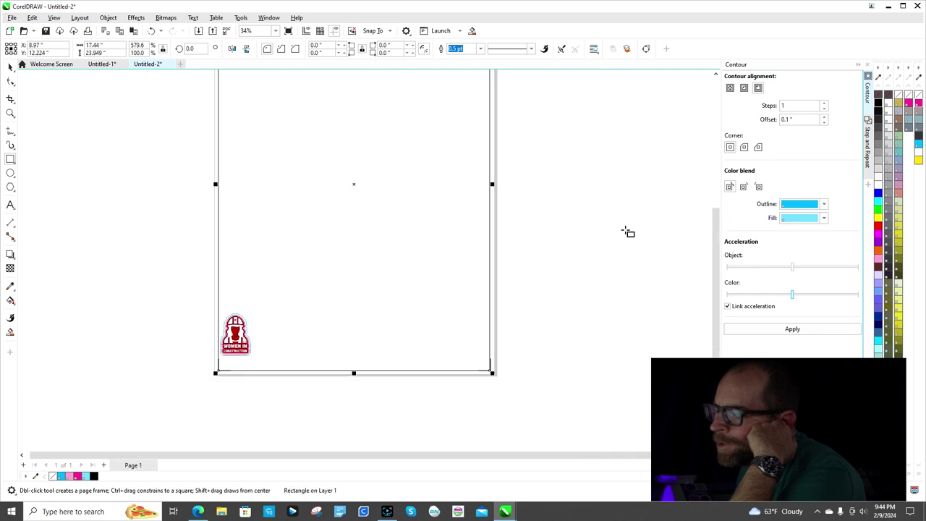
- Raise the rectangle's lower edge above the bottom registration marks, making it about 23.15 in tall
left_click(10, 65)
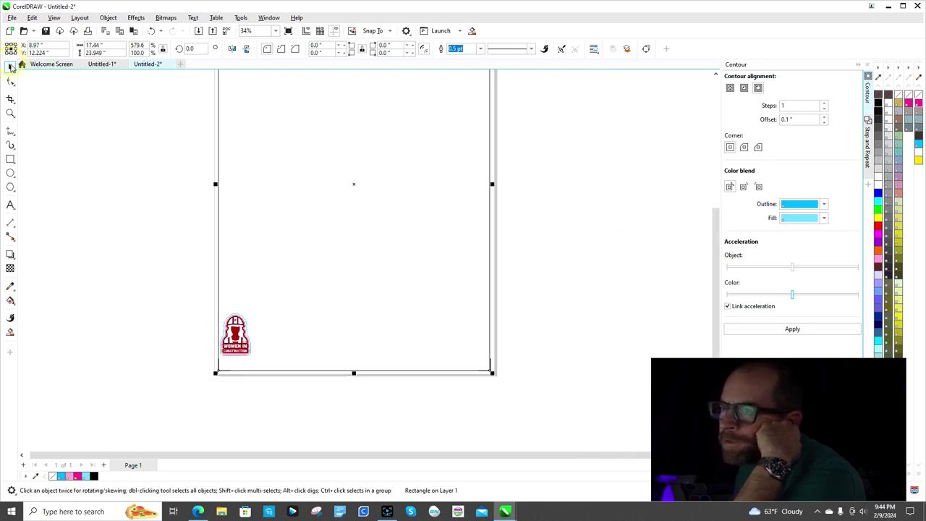
left_click(608, 272)
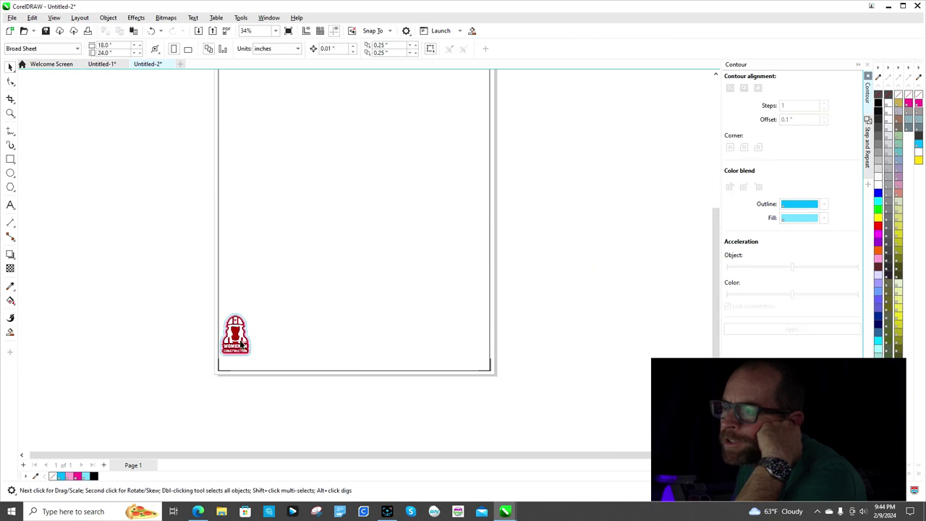
scroll(227, 389, "up", 3)
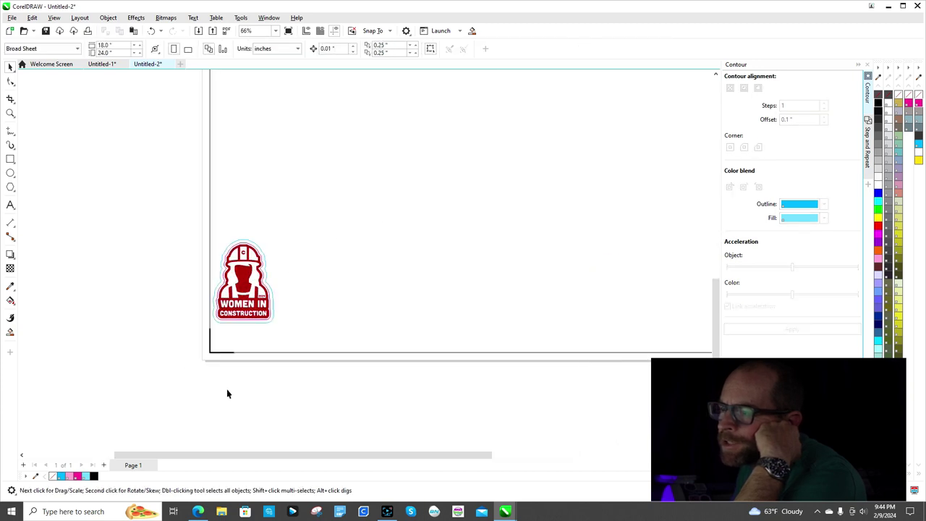
left_click(243, 271)
scroll(192, 311, "up", 2)
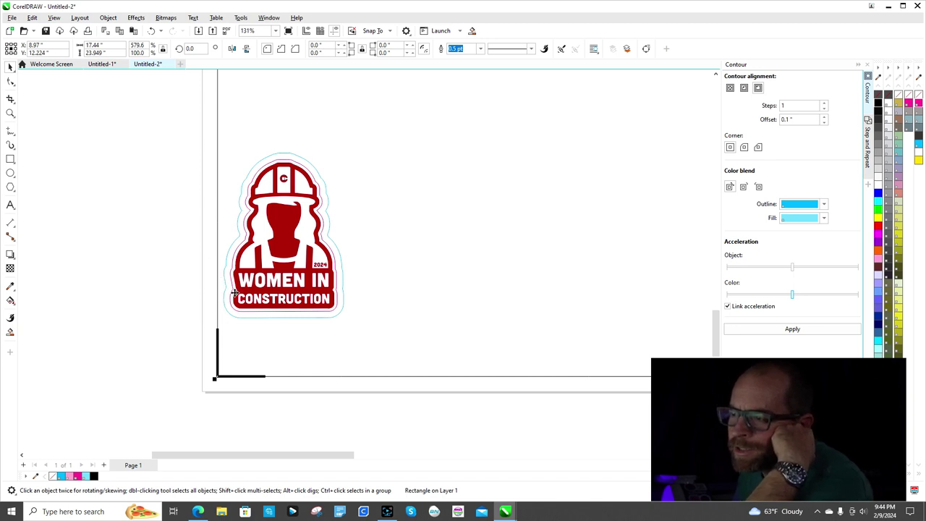
scroll(256, 295, "down", 5)
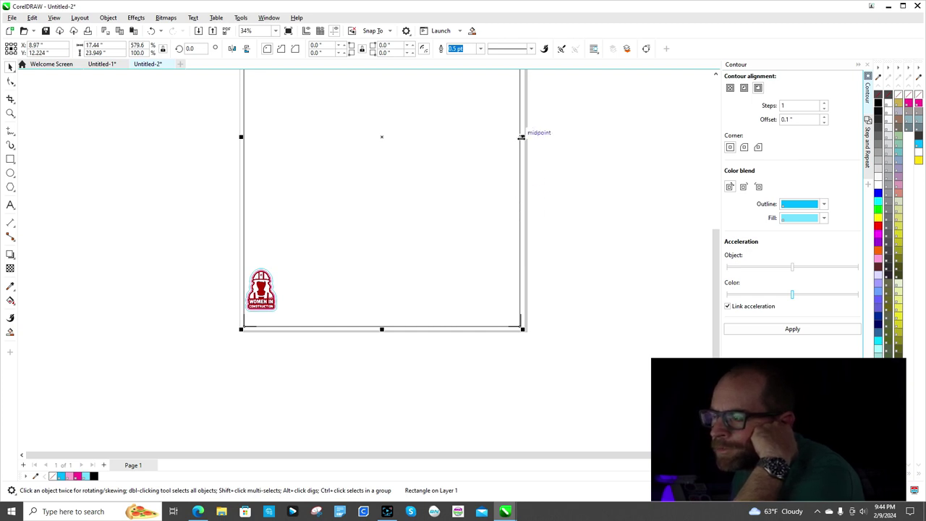
scroll(302, 238, "down", 1)
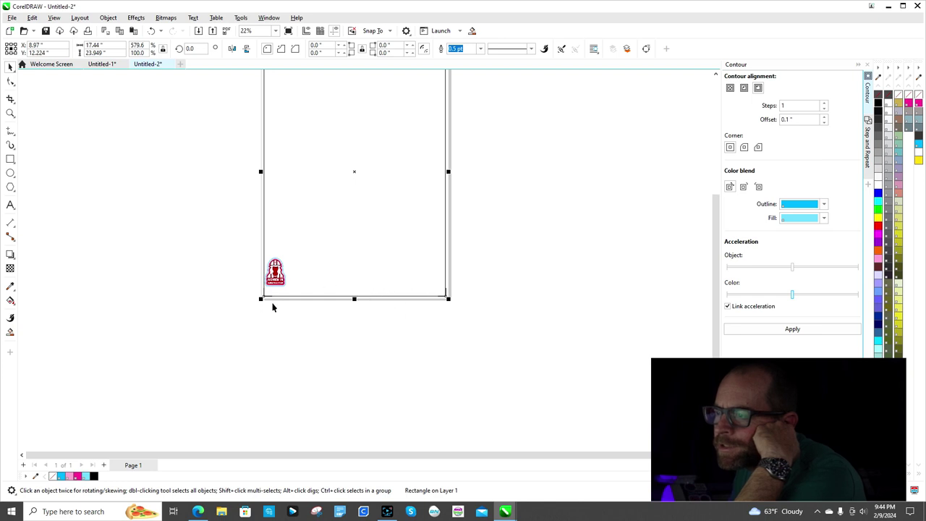
scroll(272, 307, "up", 3)
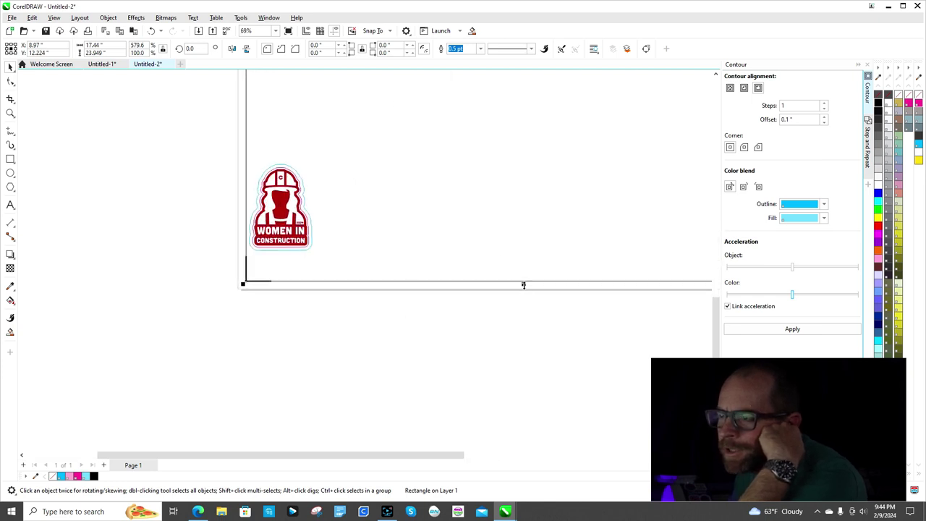
left_click_drag(524, 284, 526, 258)
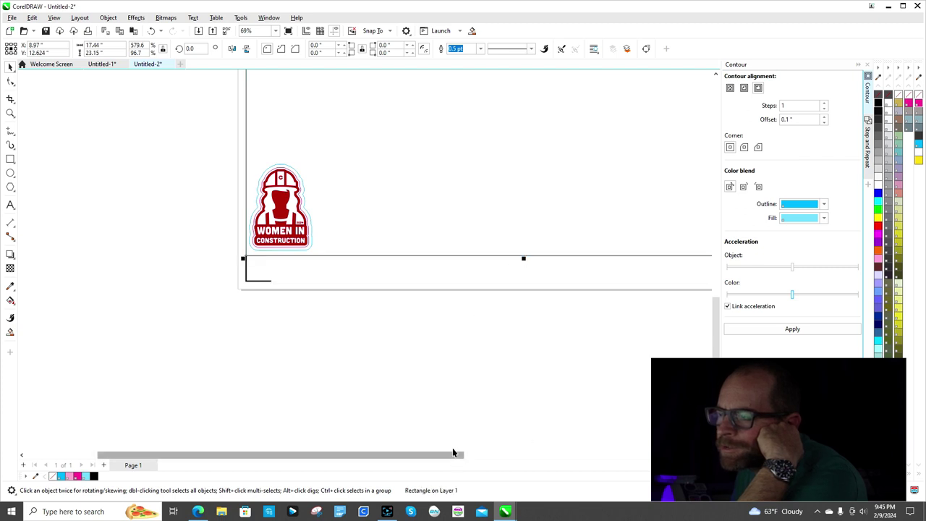
scroll(442, 353, "down", 2)
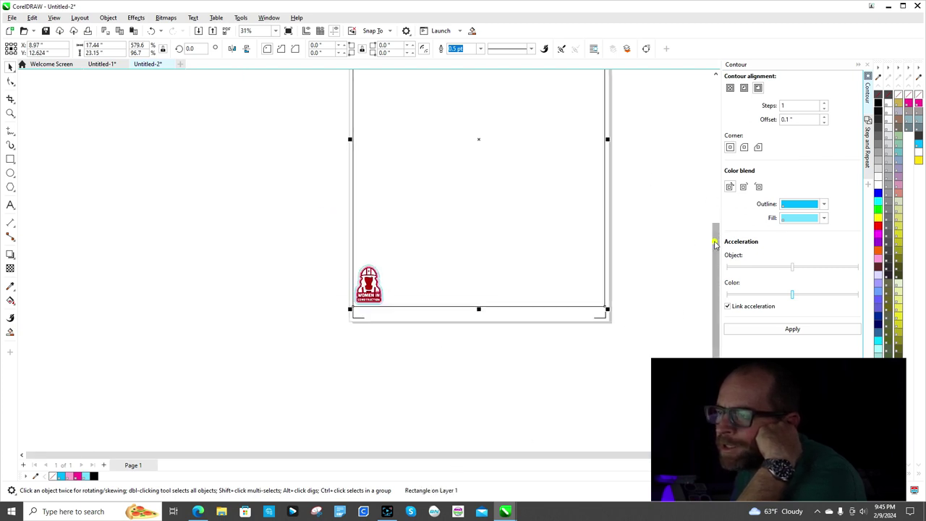
- Lower the rectangle's upper edge below the top registration marks to about 21.84 in tall, and delete the rectangle
left_click_drag(716, 245, 721, 168)
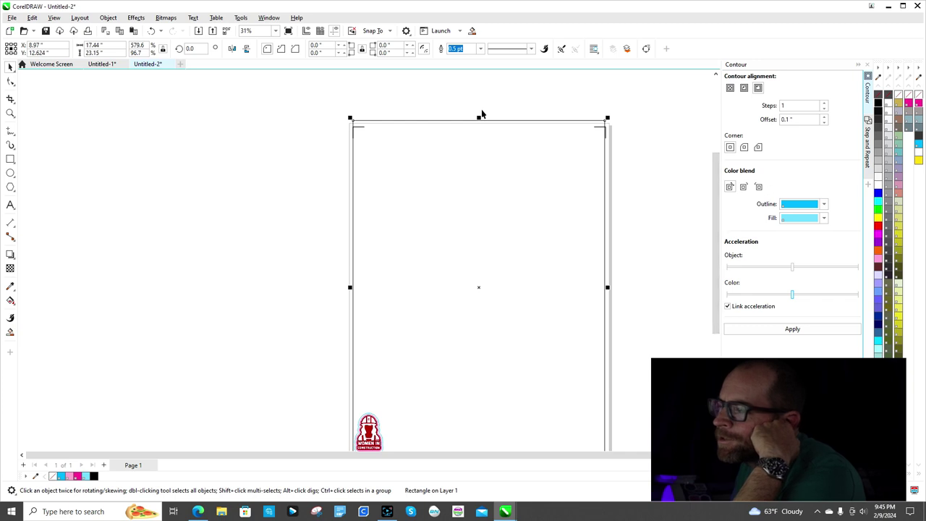
left_click_drag(478, 117, 481, 136)
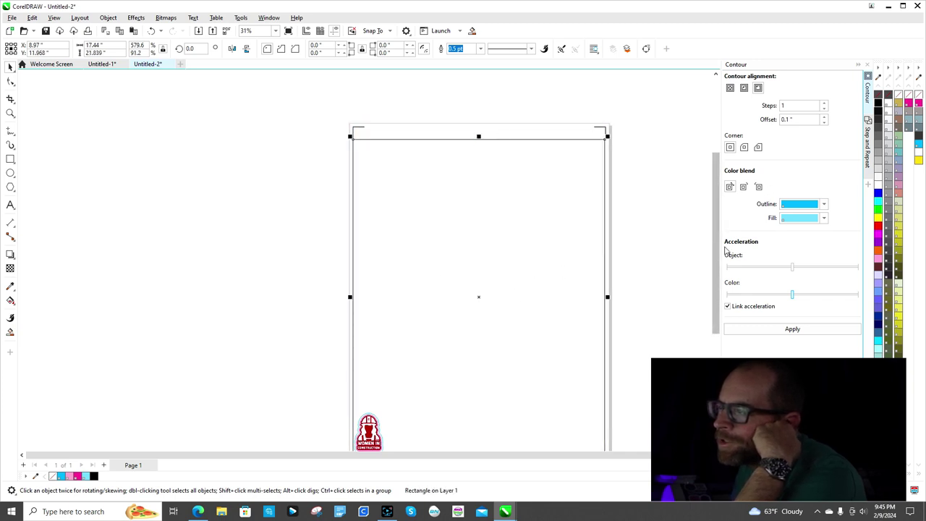
left_click_drag(716, 251, 708, 306)
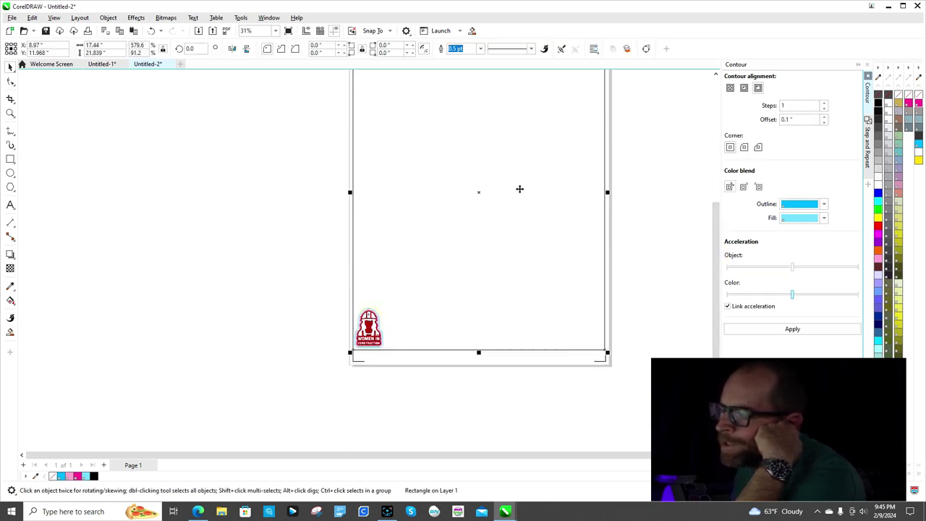
key("Delete")
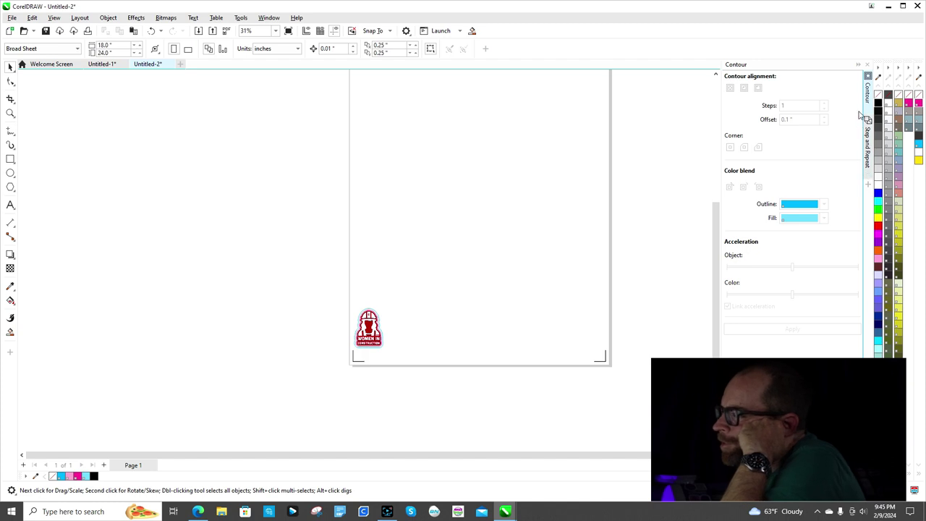
left_click(142, 17)
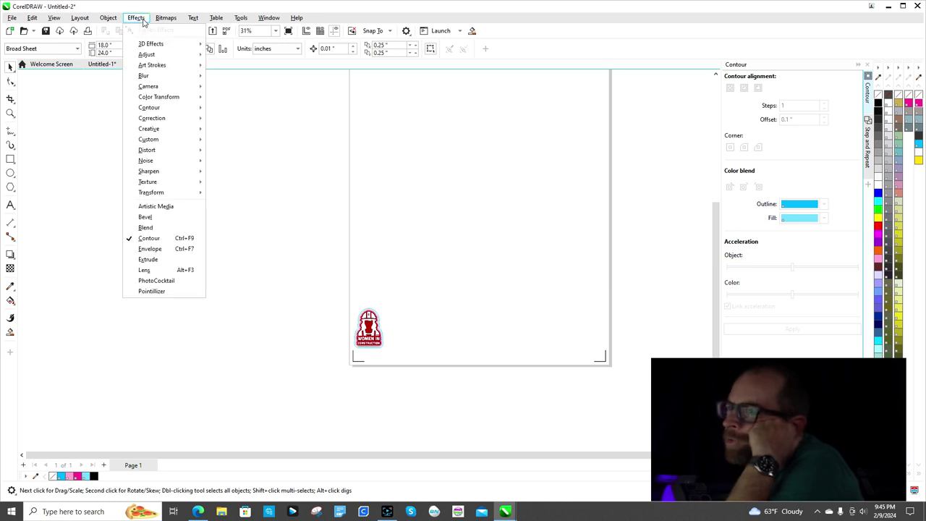
mouse_move(103, 19)
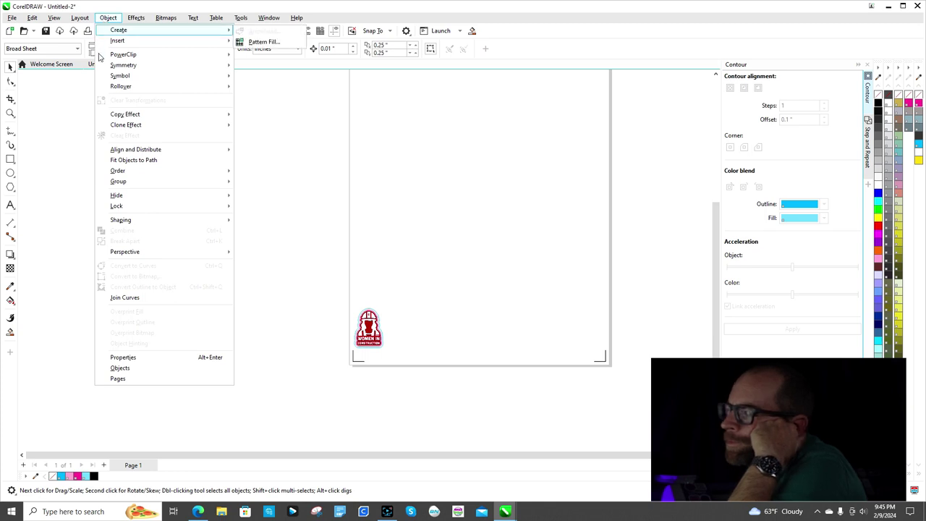
key("Escape")
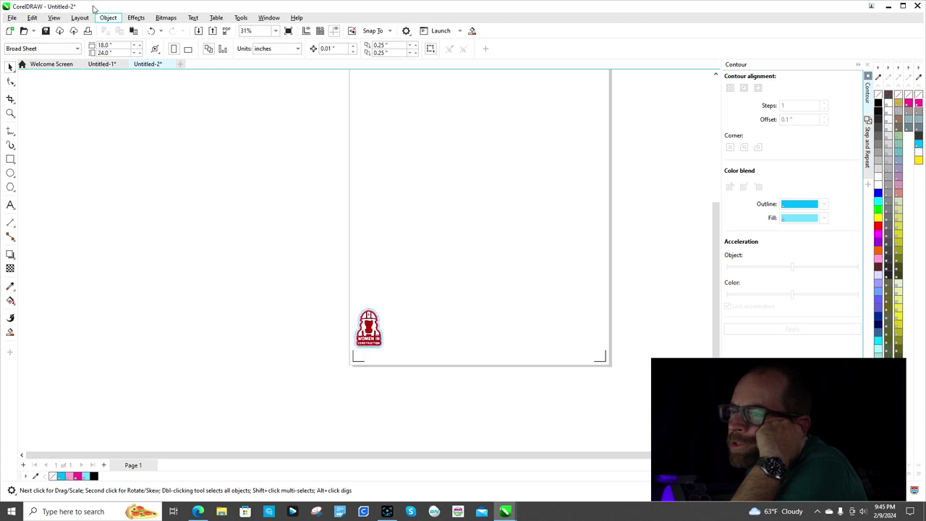
left_click(78, 17)
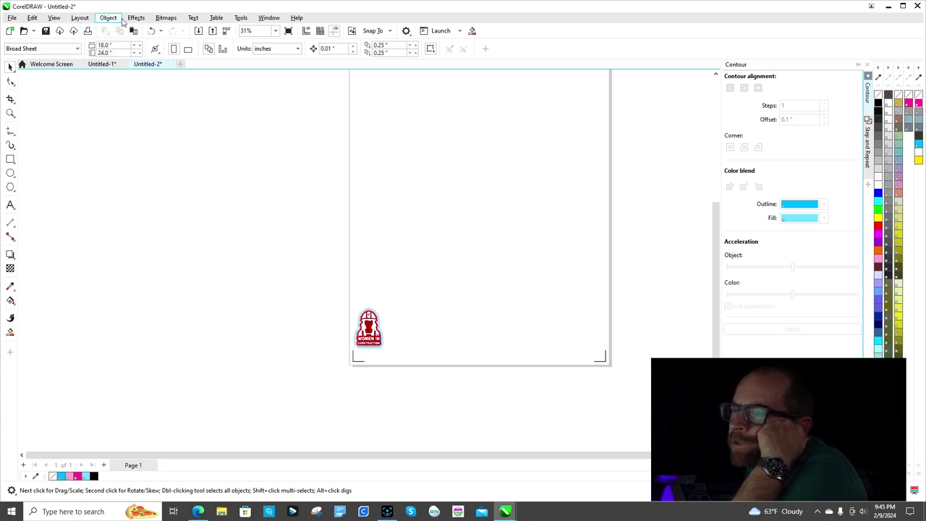
mouse_move(206, 20)
mouse_move(170, 21)
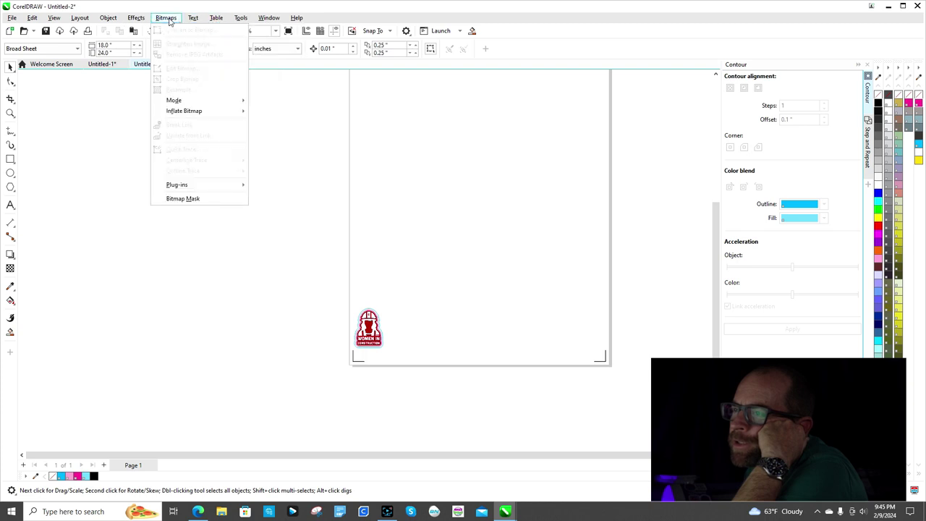
mouse_move(129, 16)
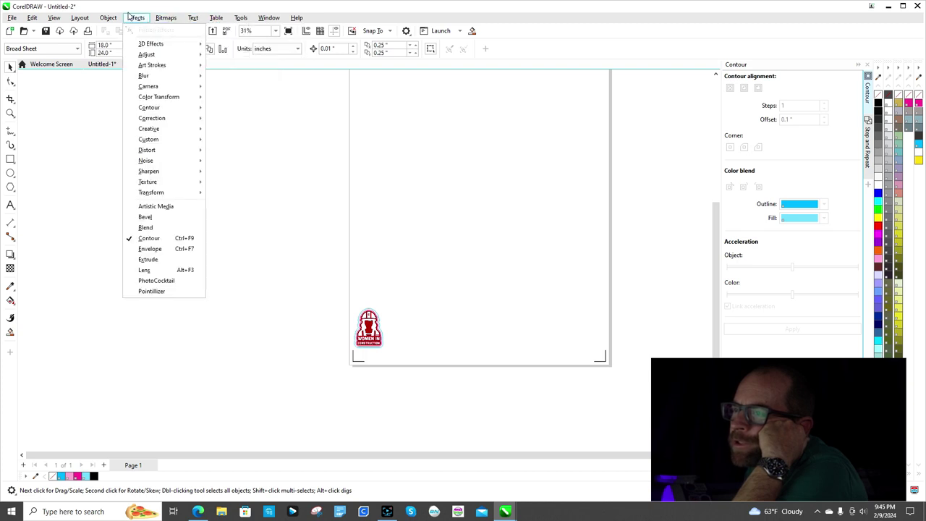
mouse_move(35, 20)
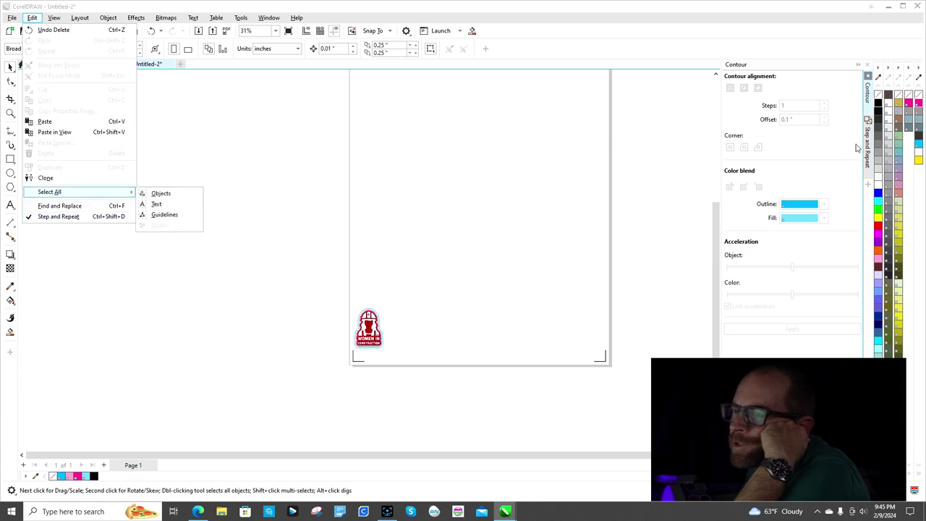
left_click(380, 269)
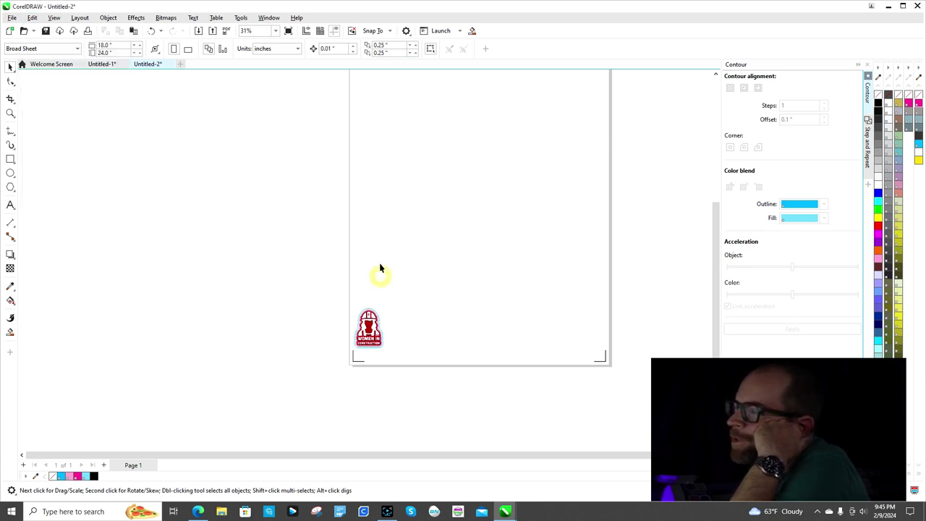
- Select the sticker group and set the Step and Repeat vertical offset distance to 0 in
left_click(371, 336)
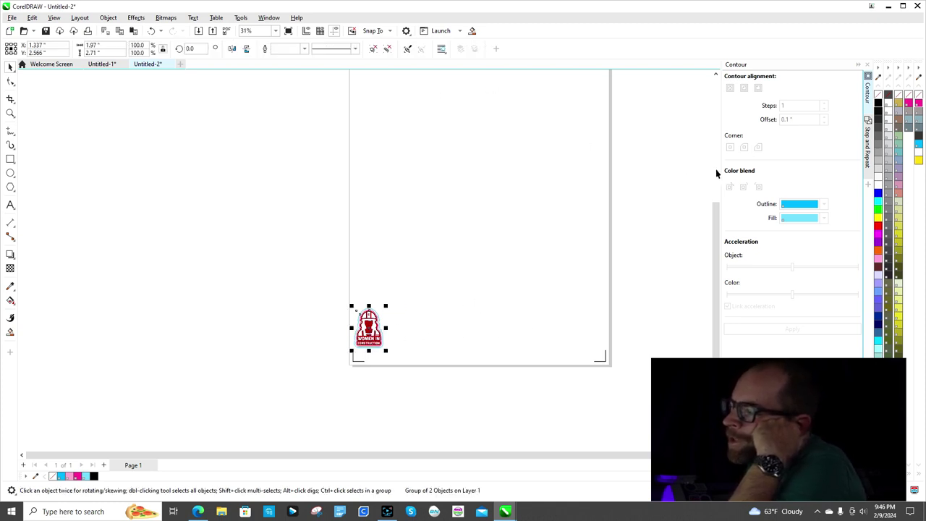
left_click_drag(725, 253, 726, 232)
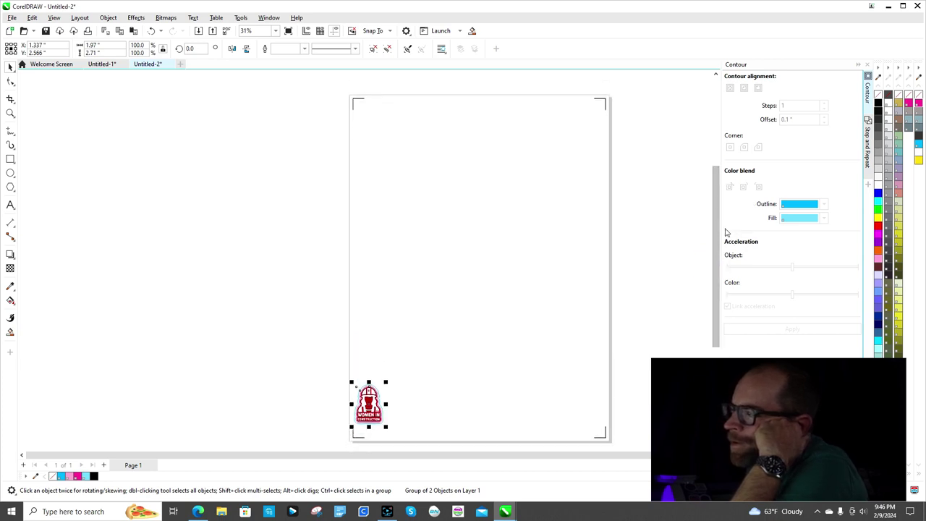
left_click(865, 151)
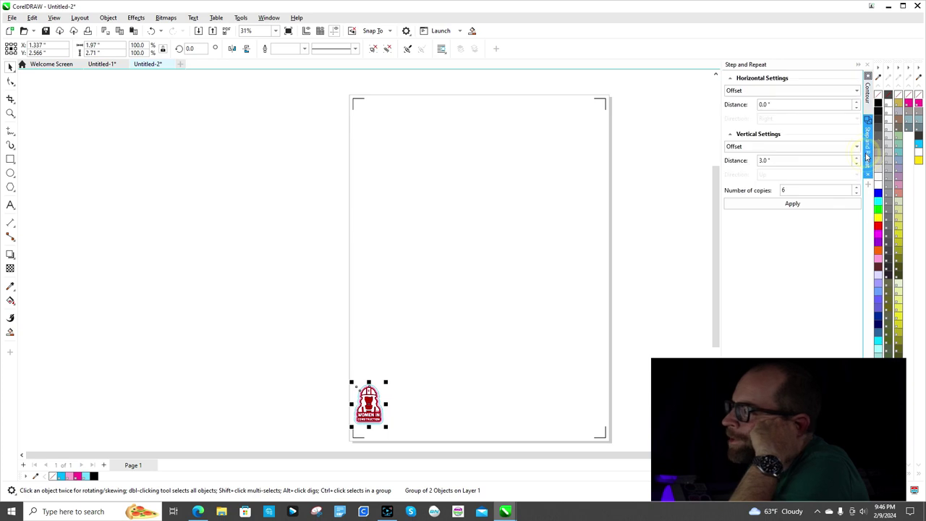
left_click(437, 391)
left_click(373, 402)
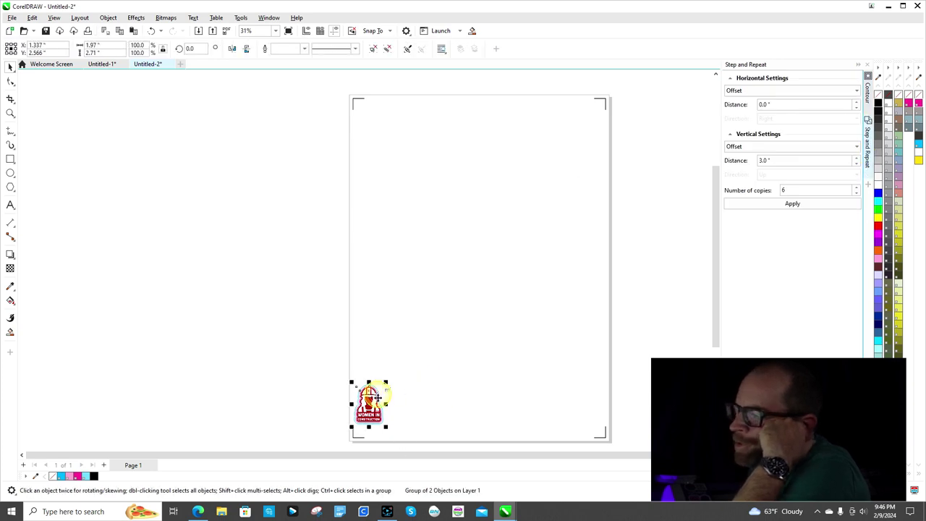
double_click(781, 160)
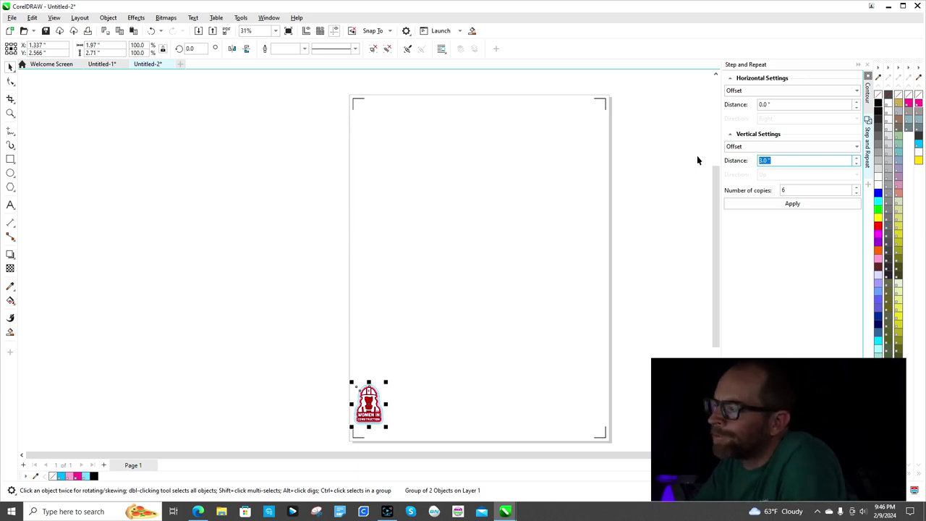
type("0")
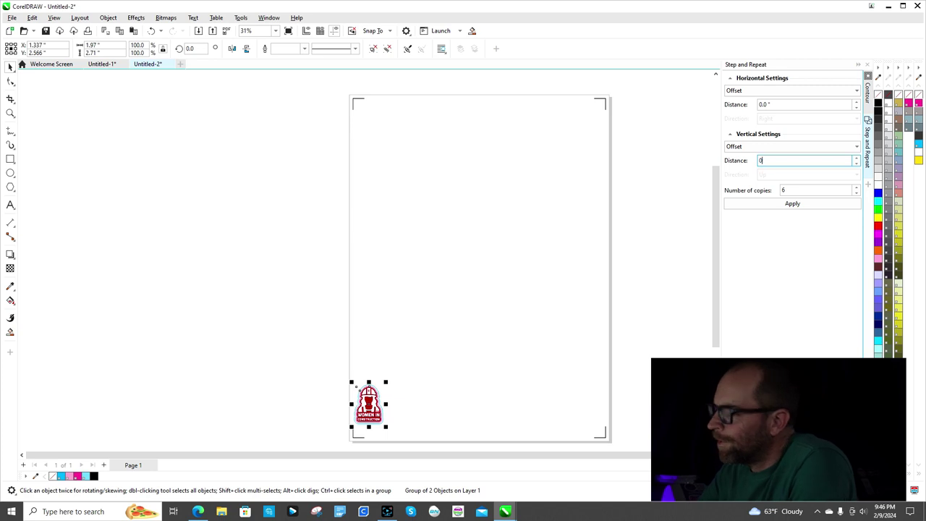
- Set the Step and Repeat horizontal offset distance to 2.4 in for the sticker group
left_click(447, 387)
left_click(369, 404)
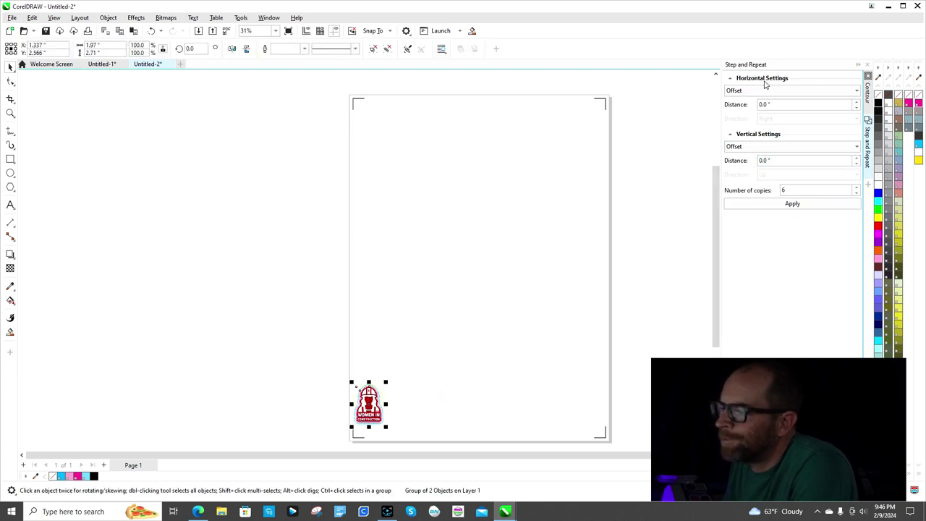
left_click(772, 104)
double_click(773, 104)
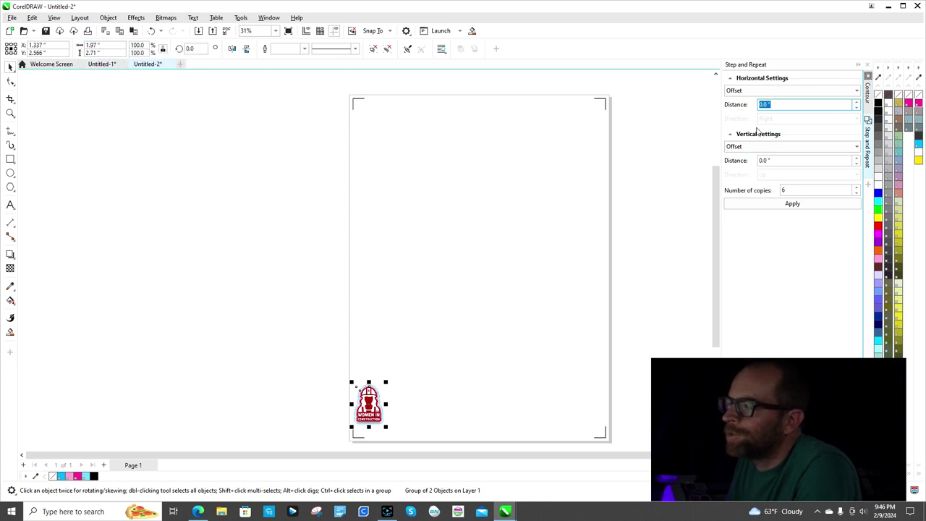
type("2.4")
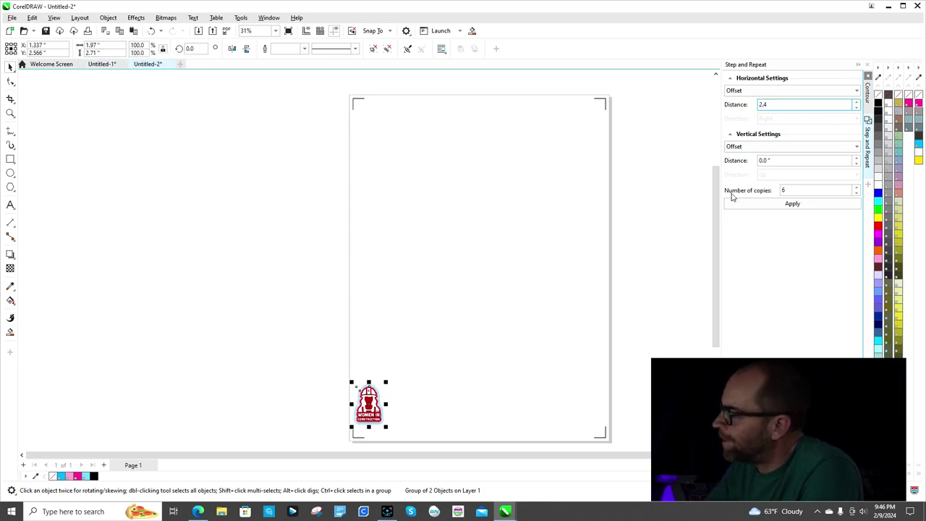
- Try a row of 6 extra sticker copies with Step and Repeat at the current horizontal offset, and undo it
left_click(802, 190)
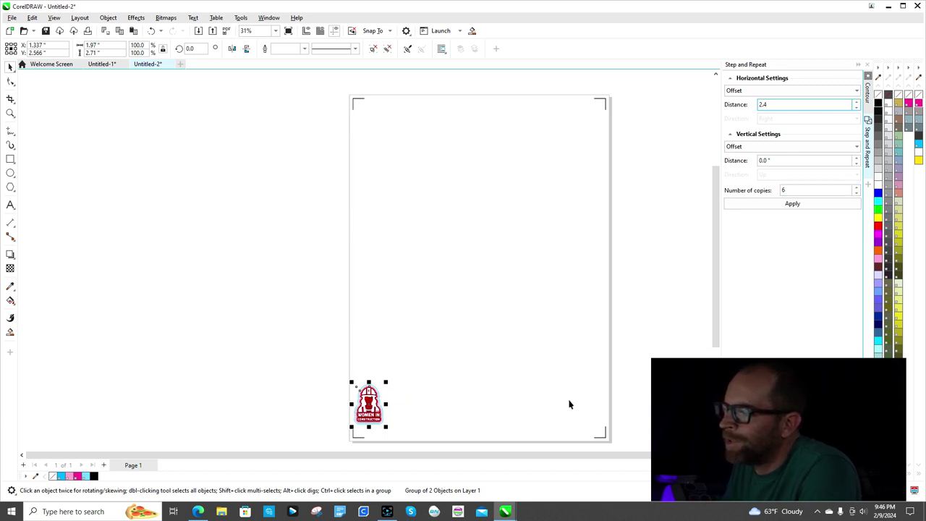
double_click(794, 190)
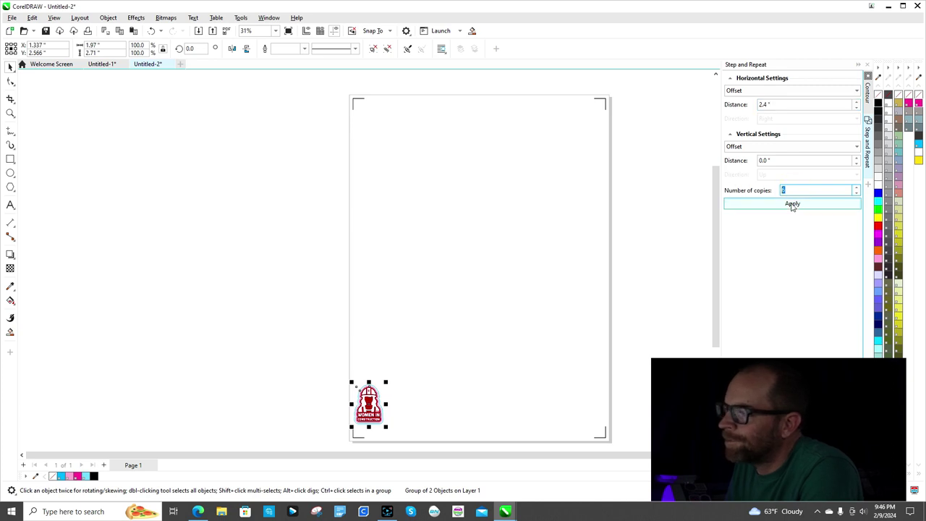
left_click(792, 204)
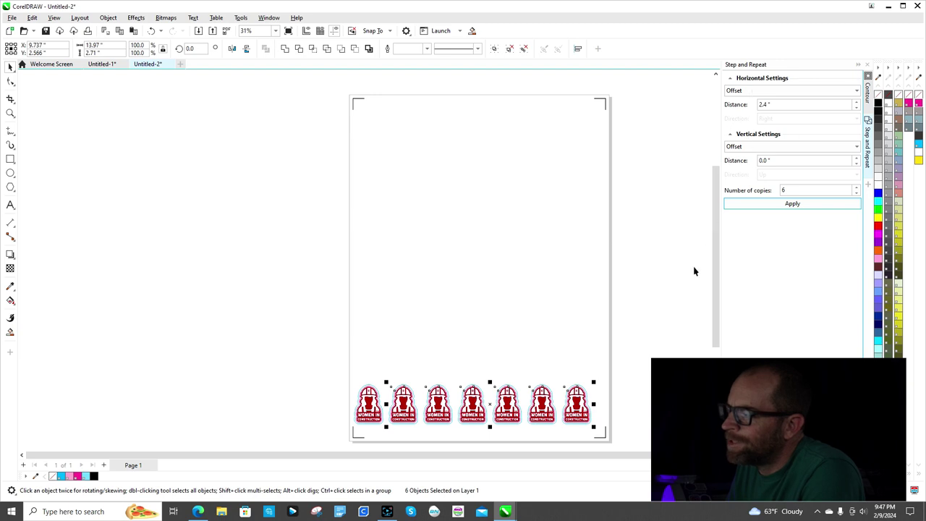
scroll(494, 432, "up", 3)
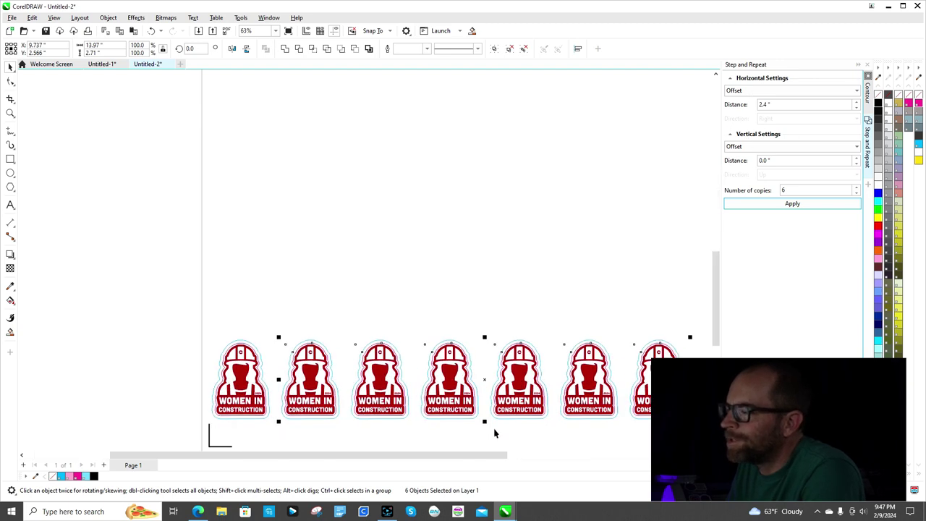
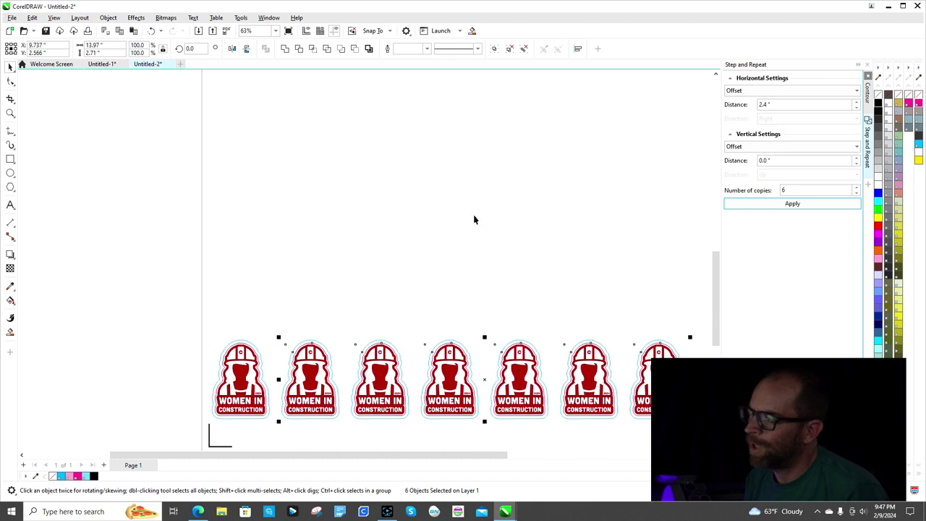
scroll(542, 289, "down", 2)
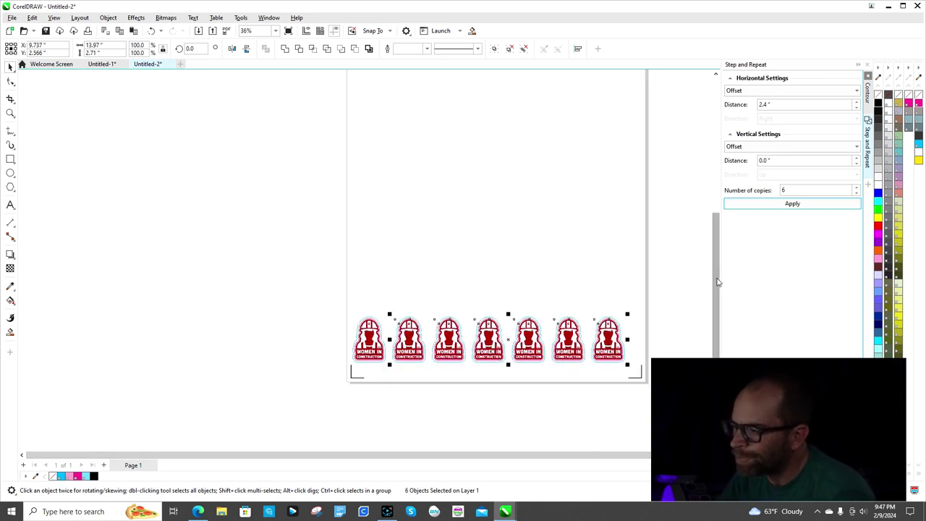
scroll(712, 278, "up", 2)
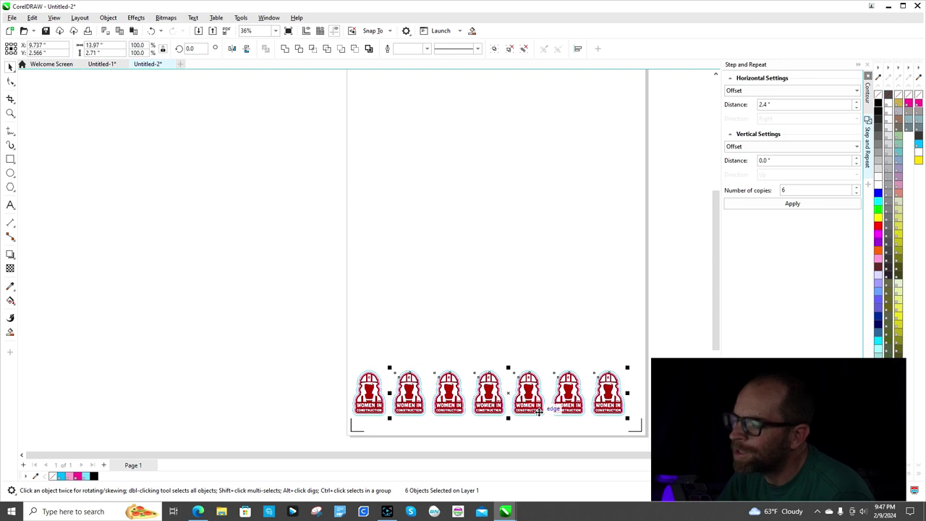
scroll(538, 410, "up", 1)
scroll(538, 410, "up", 1)
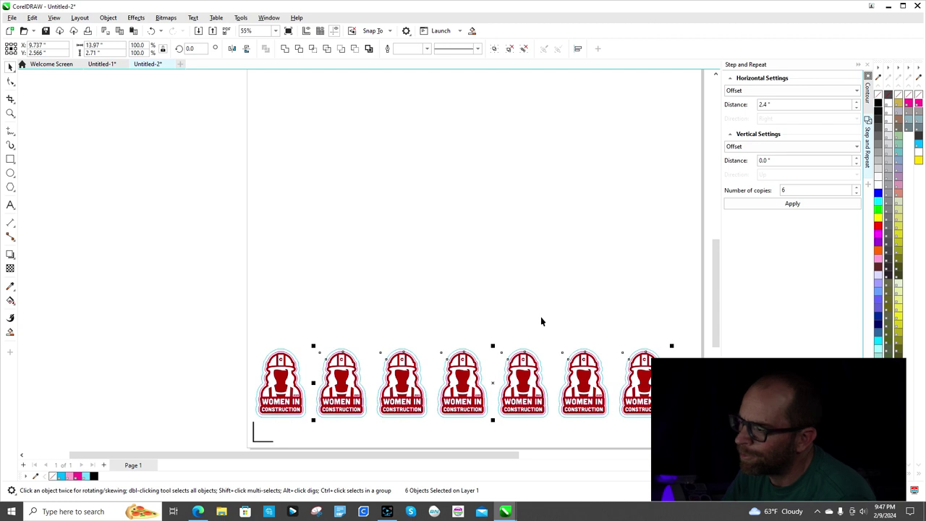
left_click(315, 296)
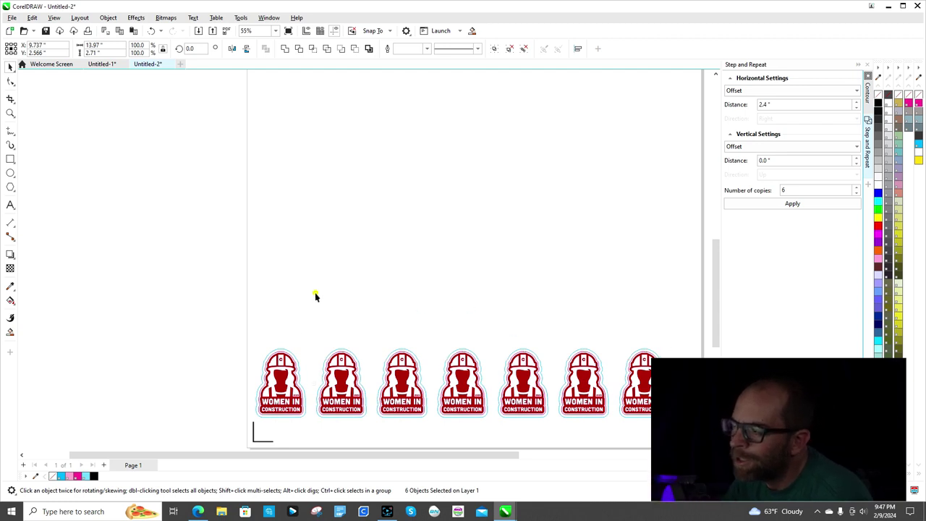
left_click(278, 398)
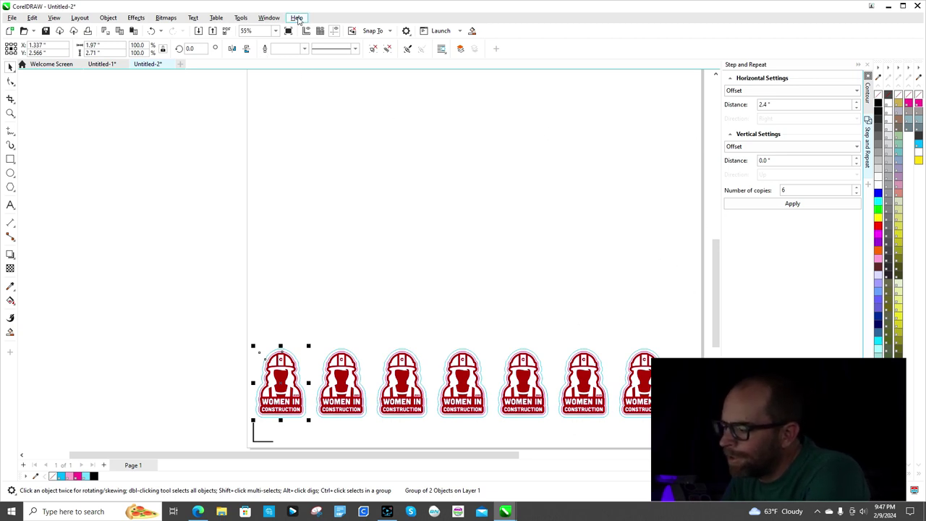
left_click(152, 31)
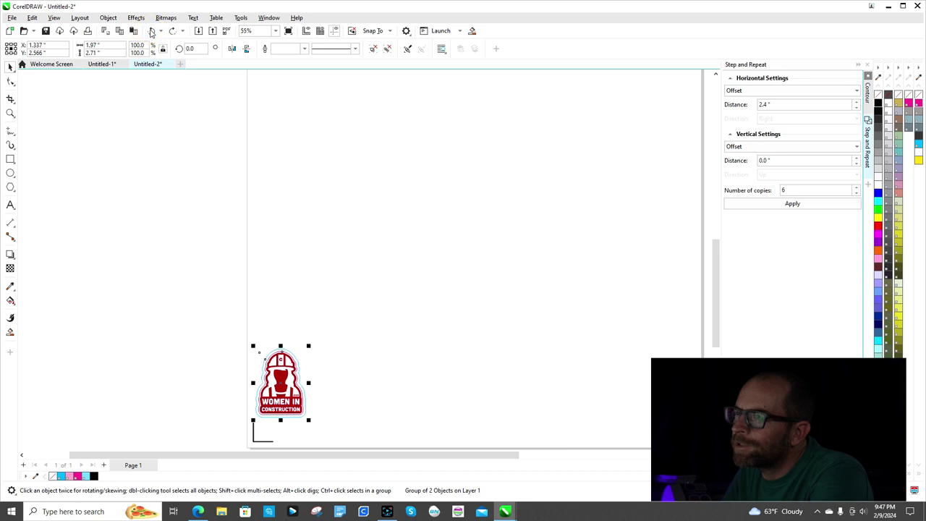
- Set the Step and Repeat horizontal offset to 2.5 in and apply 6 copies of the sticker
double_click(779, 104)
type("2.5")
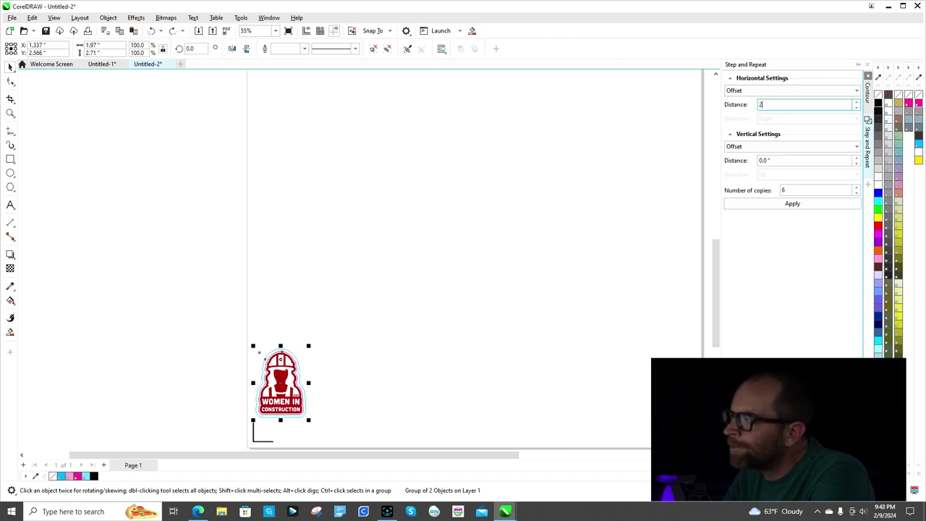
left_click(855, 204)
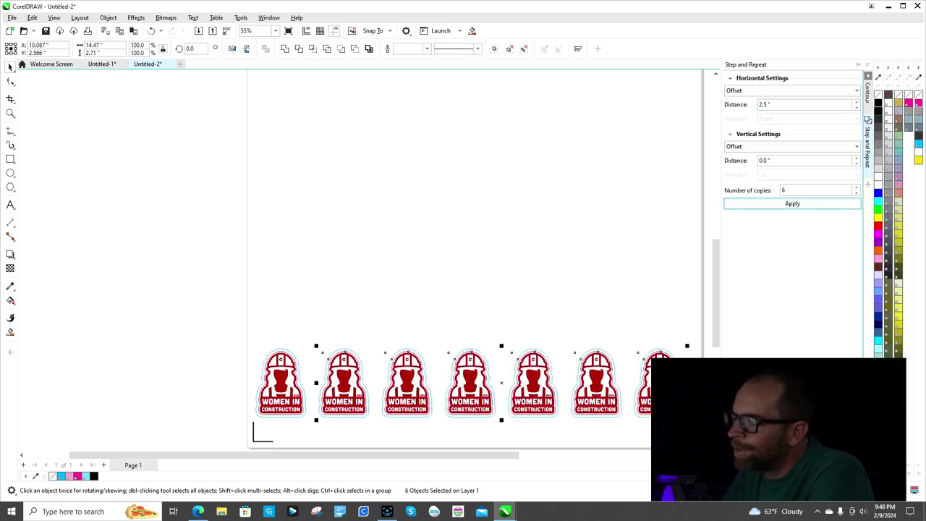
- Select every sticker in the row and group them together
key("ctrl+a")
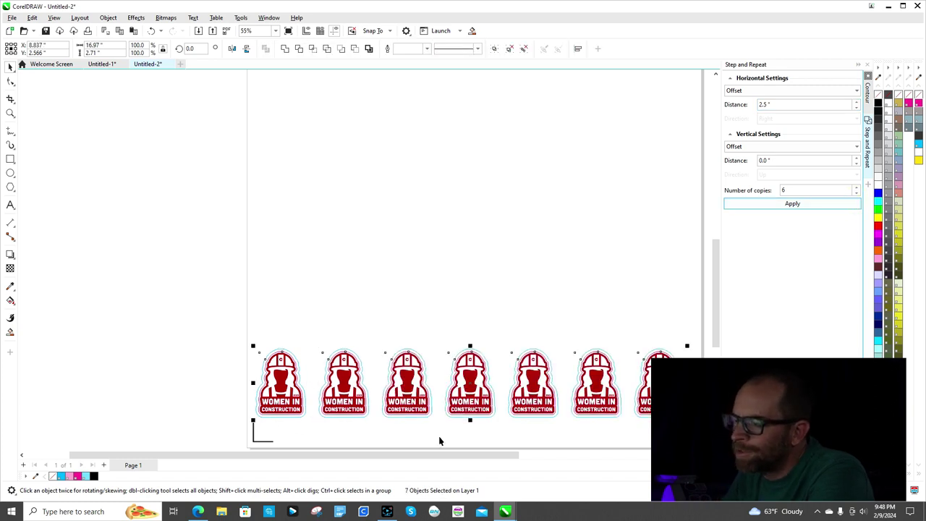
right_click(291, 377)
left_click(336, 143)
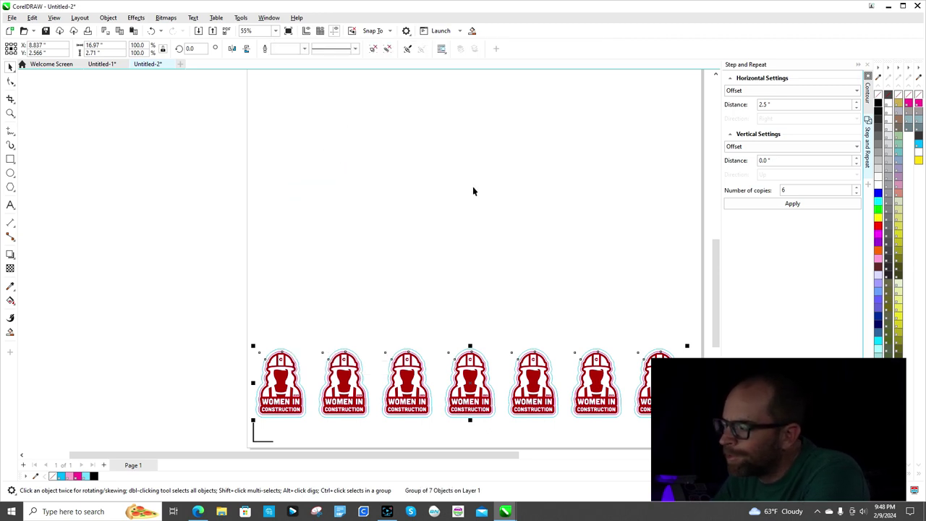
- Nudge the grouped sticker row about 0.15 in to the right to center it between the registration marks
key("Right")
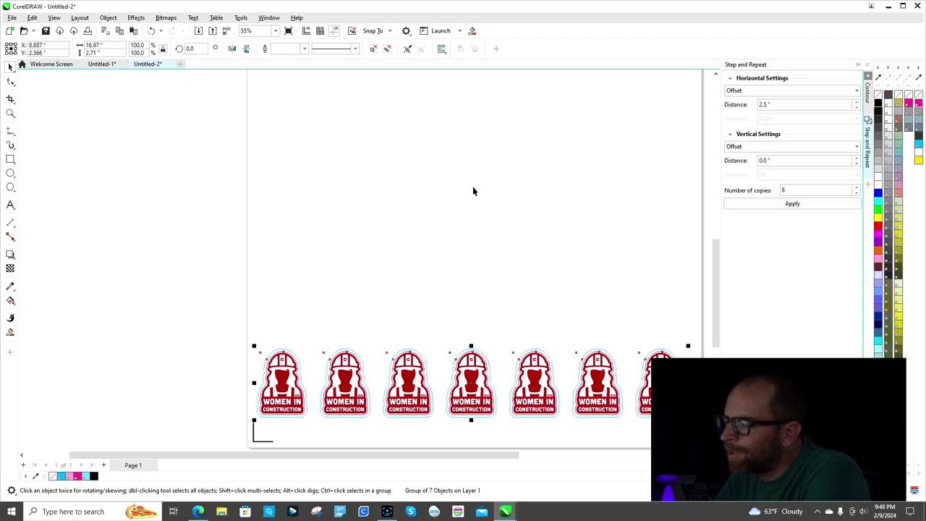
key("Right")
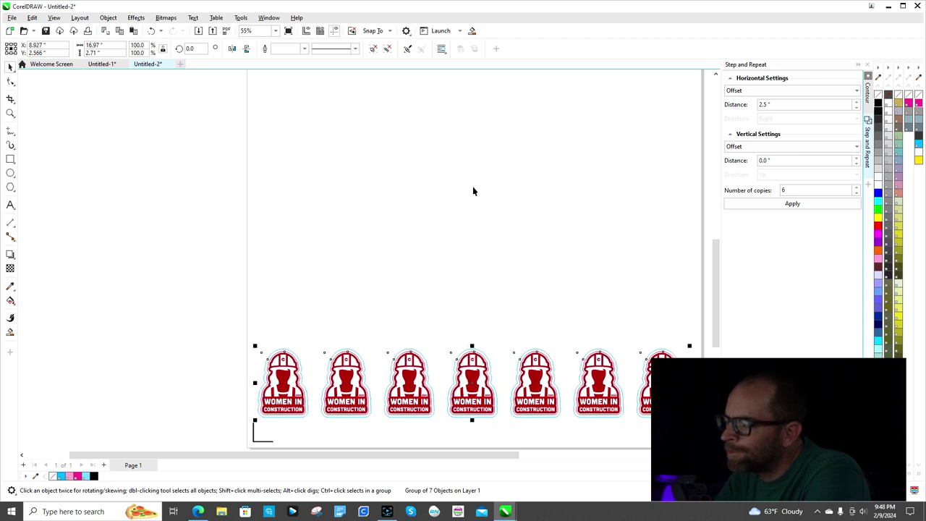
key("Right")
key("Right")
key("Right")
key("Right")
key("Right")
key("Right")
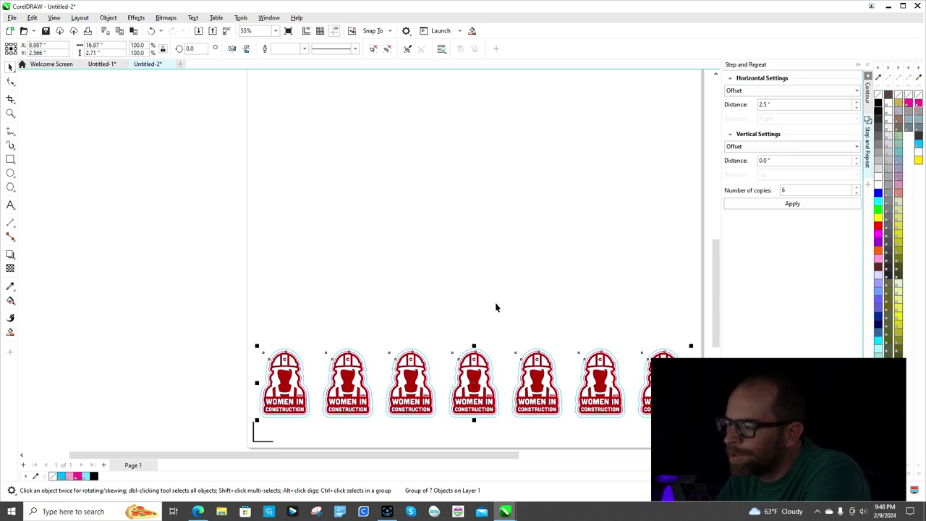
- Set the Step and Repeat horizontal offset distance to 0 in, keeping the grouped sticker row selected
left_click(514, 269)
left_click(477, 362)
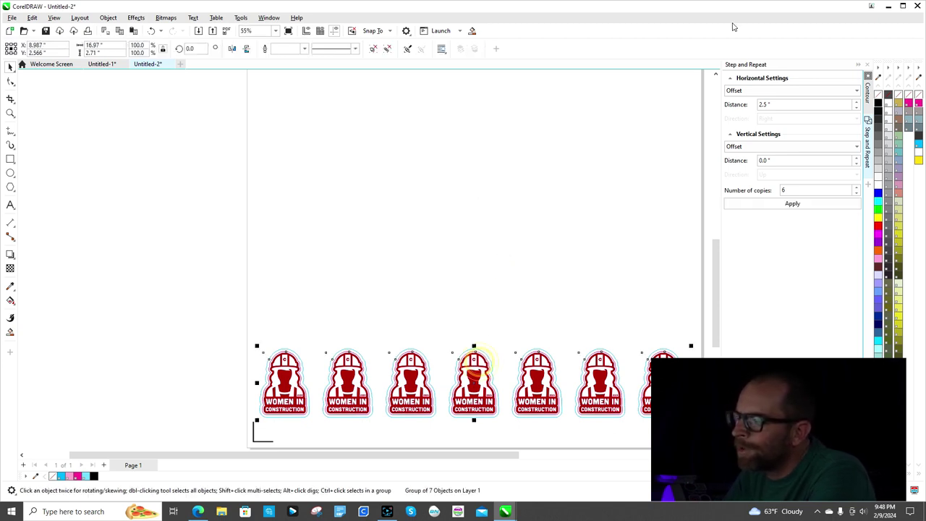
double_click(787, 104)
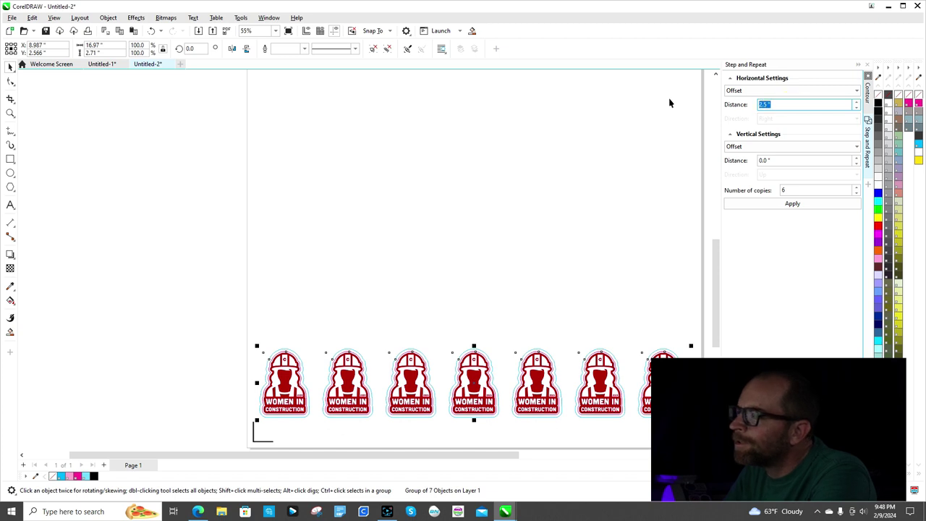
type("0")
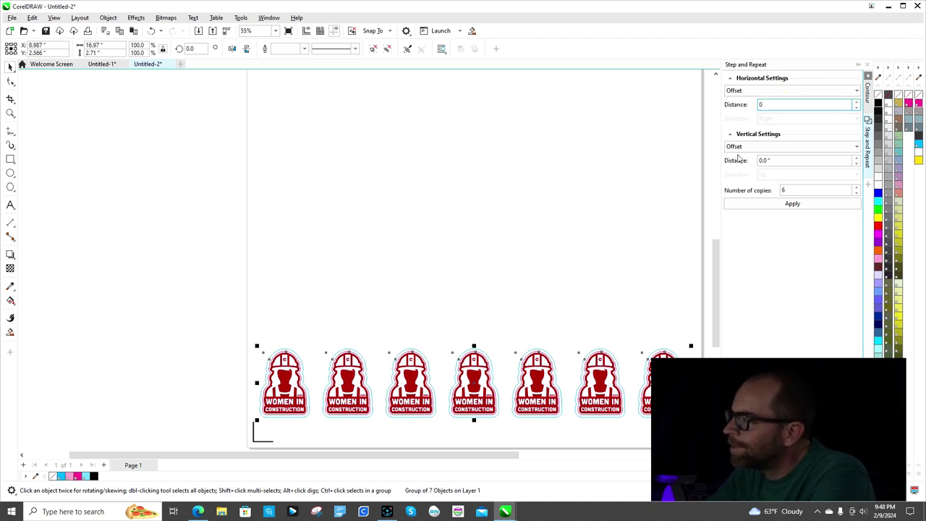
double_click(792, 160)
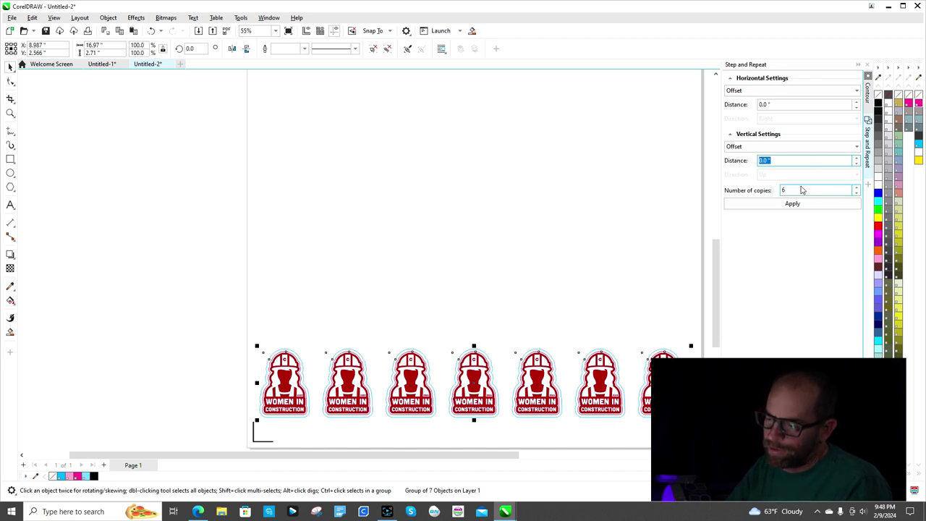
scroll(617, 189, "down", 3)
left_click_drag(715, 256, 728, 206)
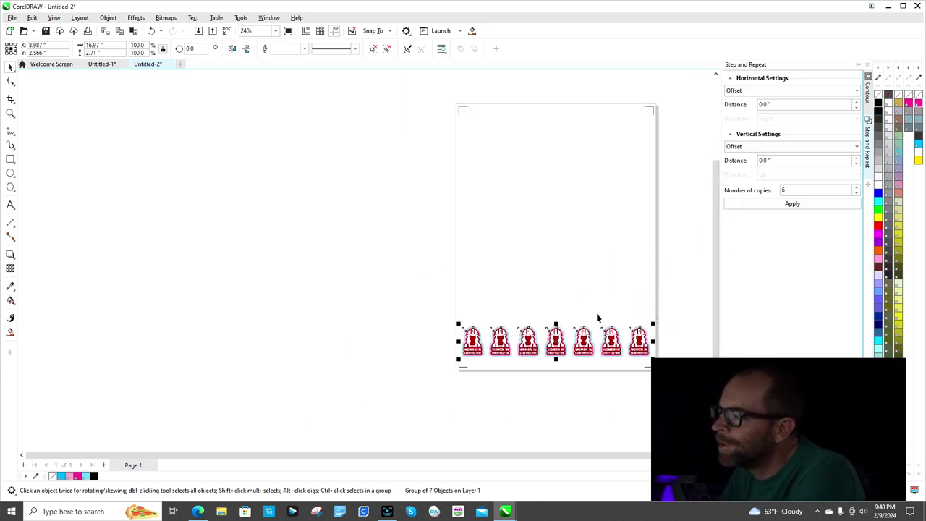
left_click(603, 289)
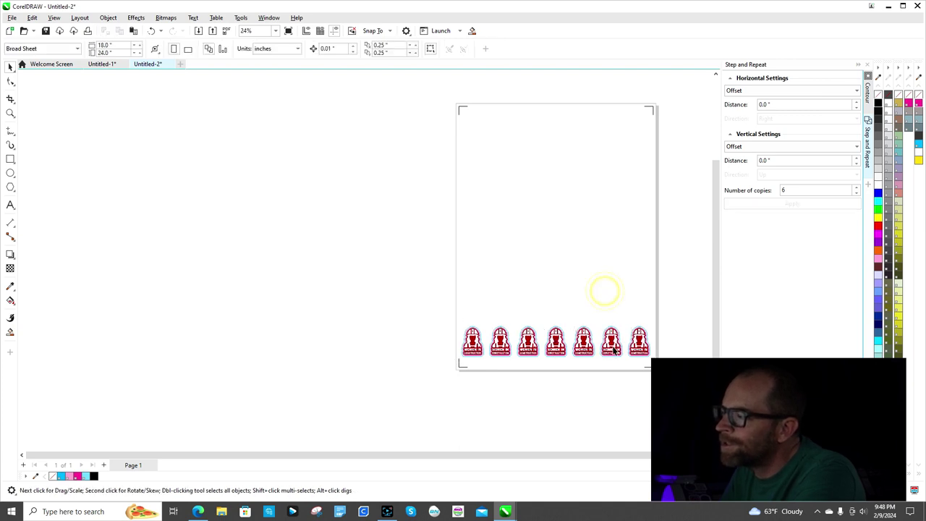
left_click(612, 346)
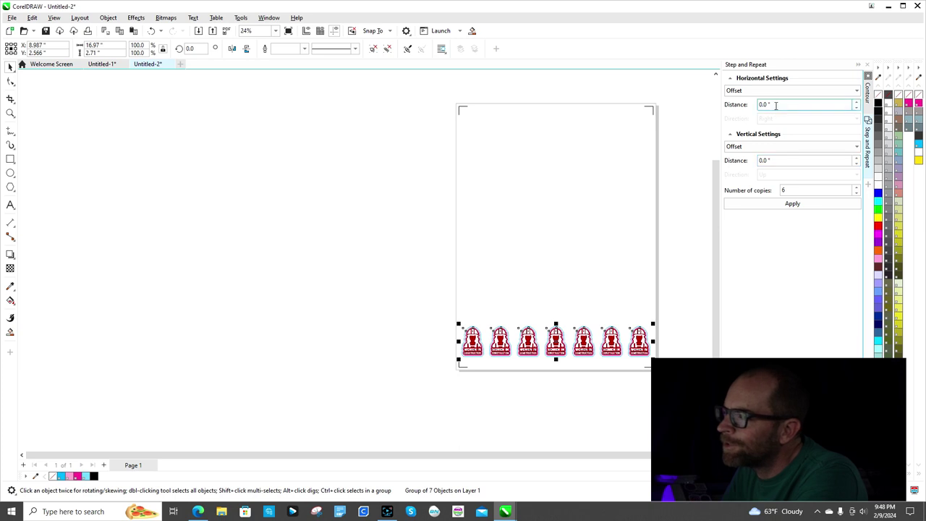
- Try repeating the sticker row up the page with 6 copies at a 3.2 in vertical offset, and undo it
double_click(779, 160)
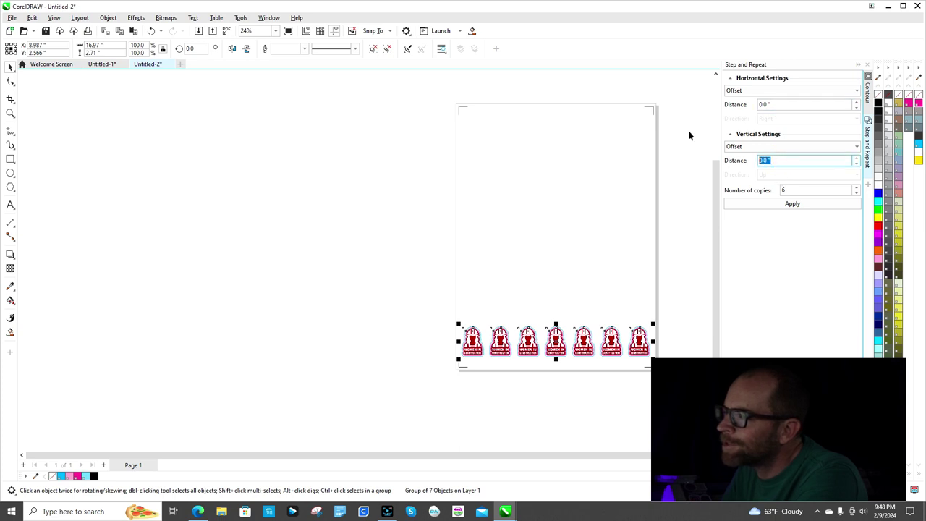
type("3.2")
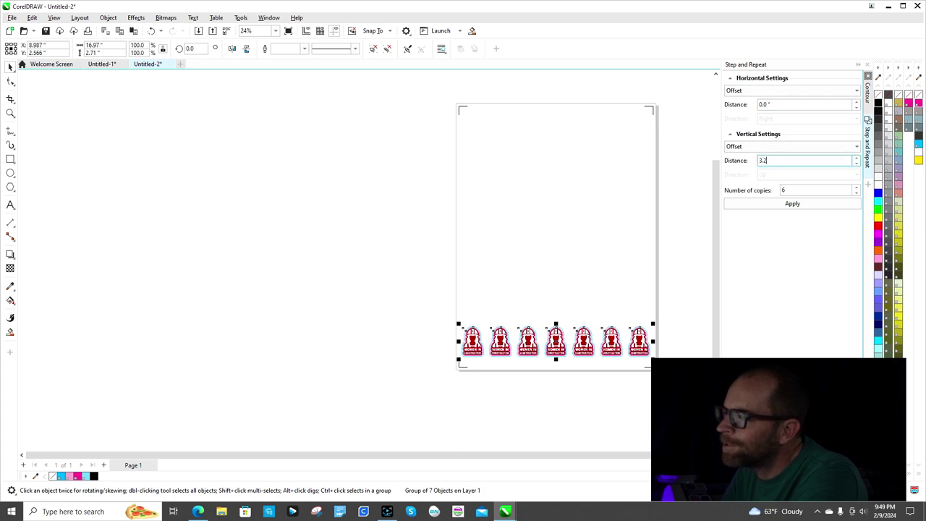
left_click(779, 209)
left_click(779, 208)
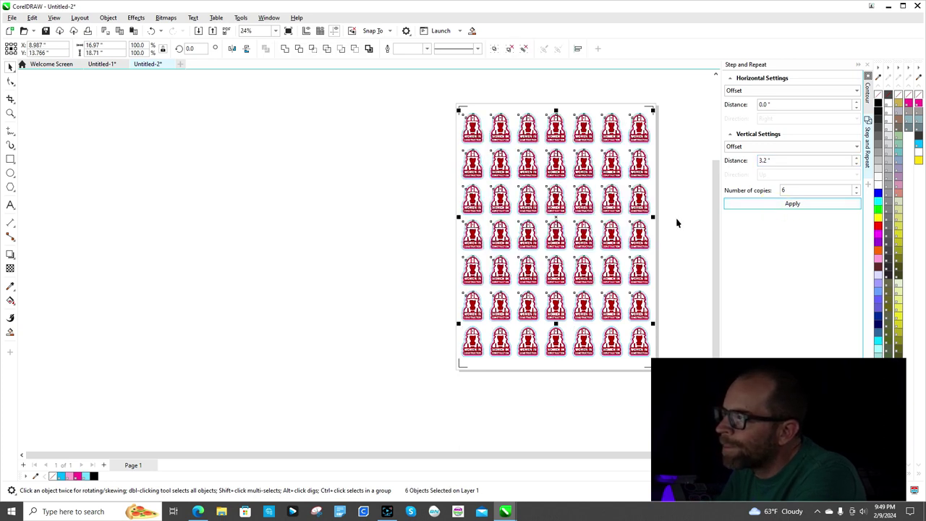
left_click(768, 160)
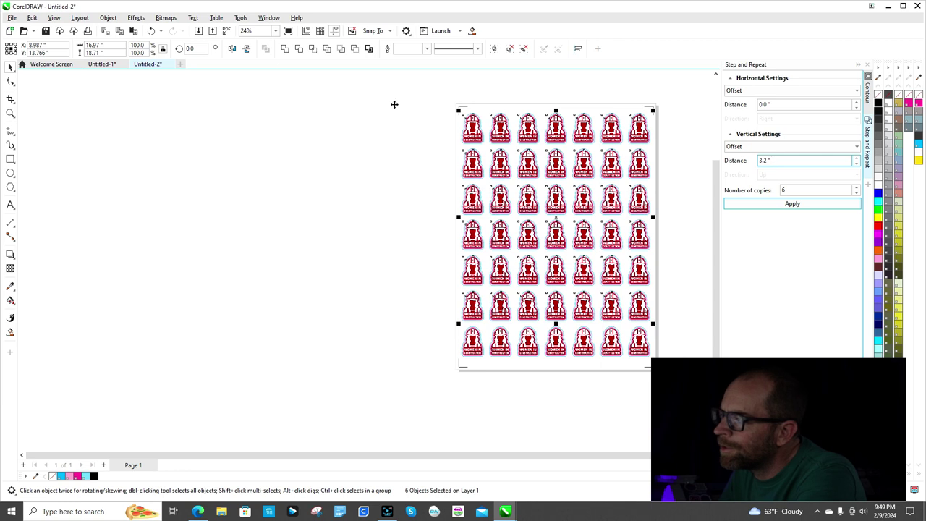
left_click(153, 30)
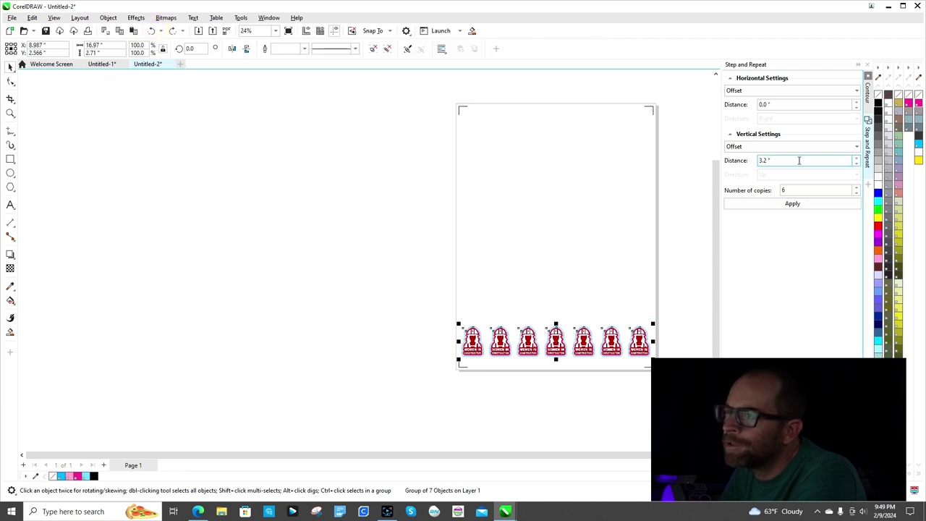
- Try repeating the sticker row with 6 copies at a 3.0 in vertical offset, and undo it
double_click(796, 161)
type("3")
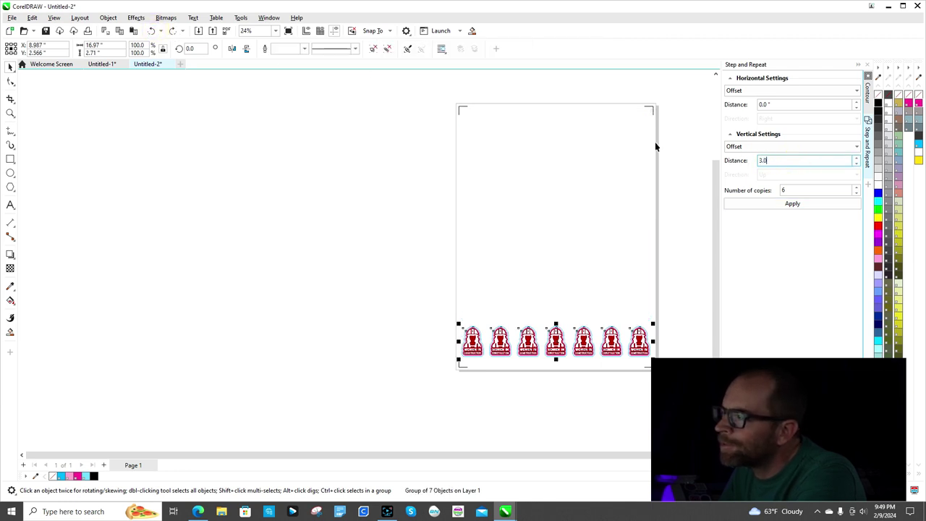
left_click(806, 204)
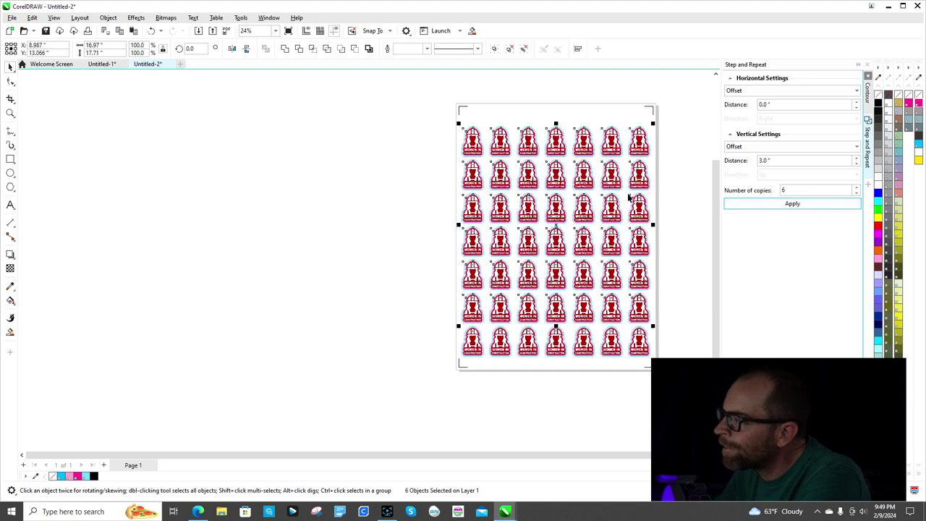
left_click(152, 32)
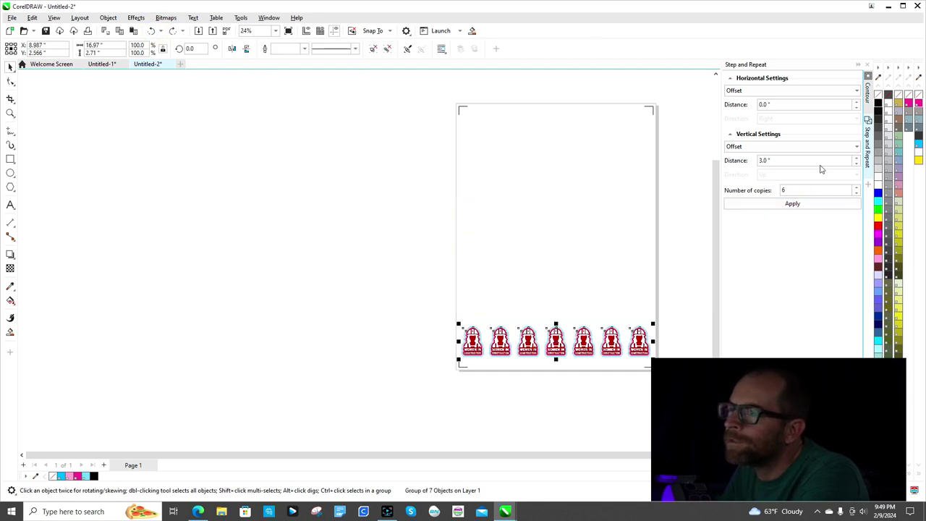
- Set the vertical offset to 3.1 in and apply 6 copies of the sticker row up the page
left_click_drag(787, 160, 695, 161)
type("3.1")
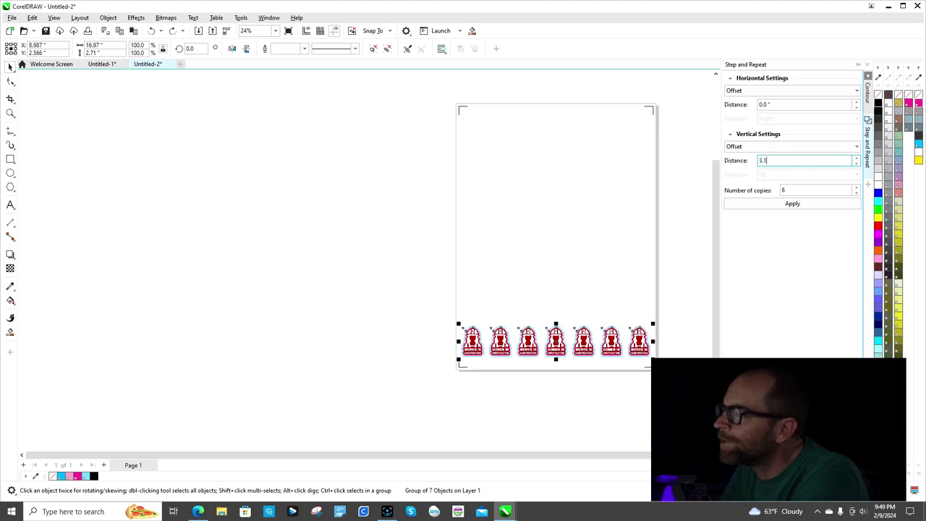
left_click(805, 203)
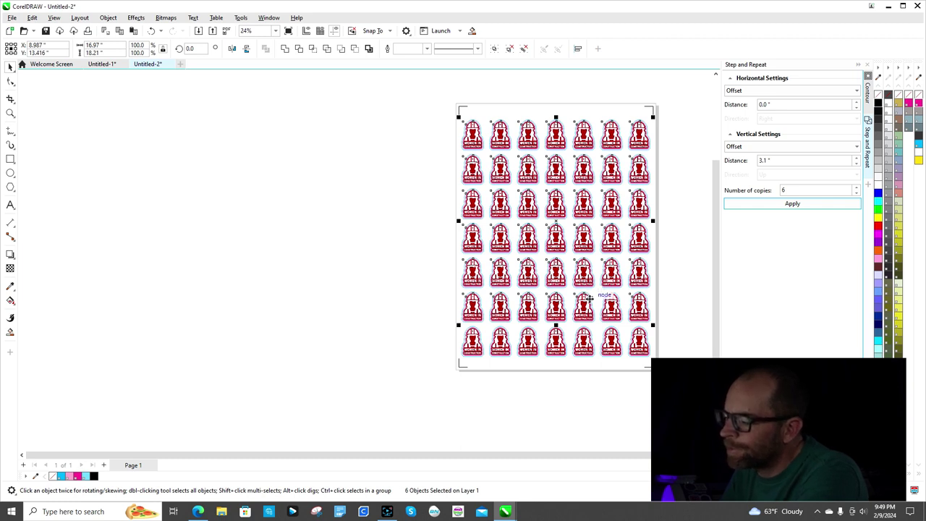
- Select all the sticker rows, group them into one grid, and center the group on the page
key("ctrl+a")
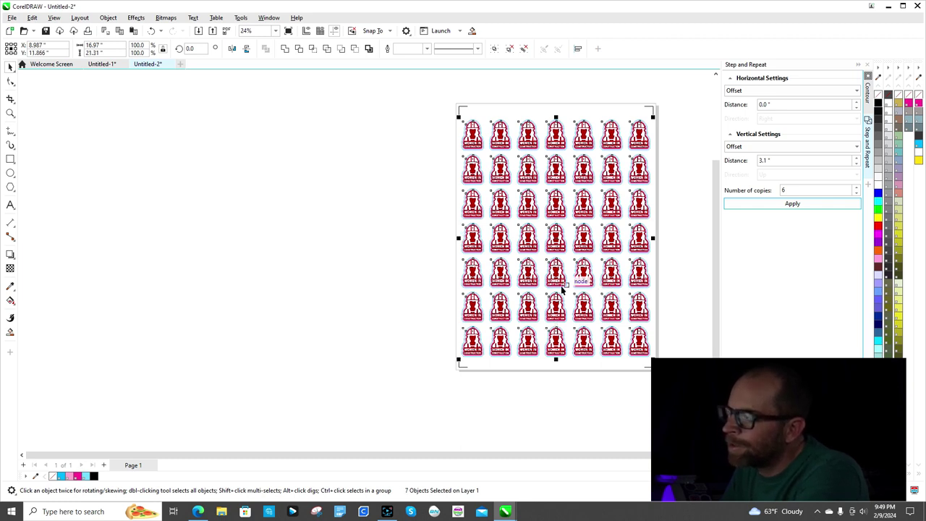
right_click(479, 137)
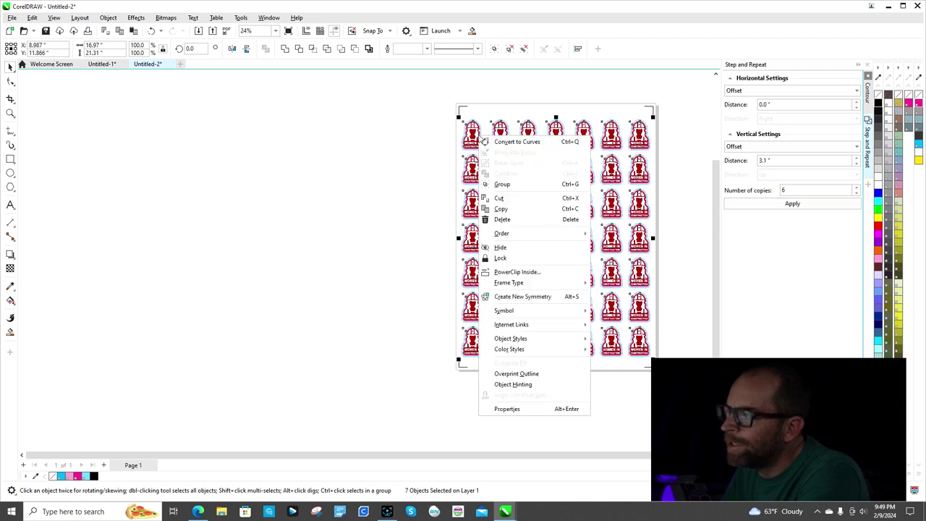
left_click(519, 185)
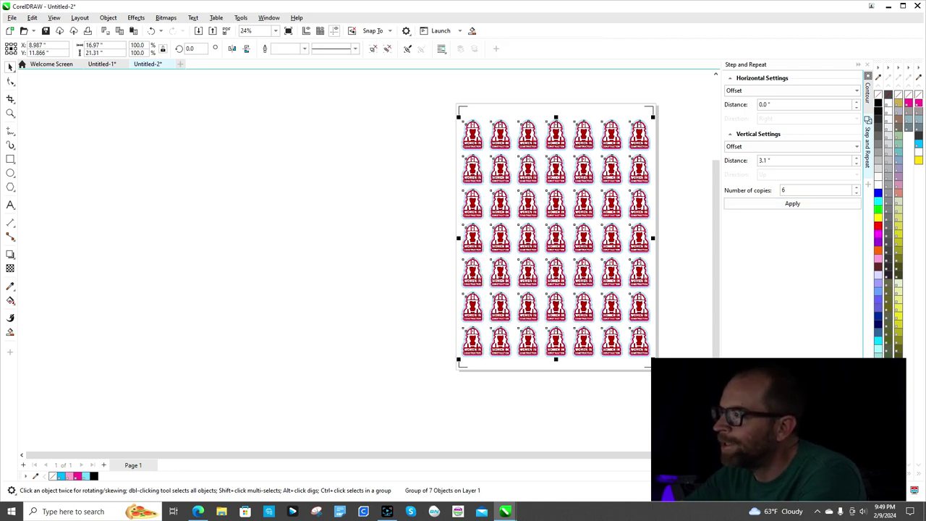
key("p")
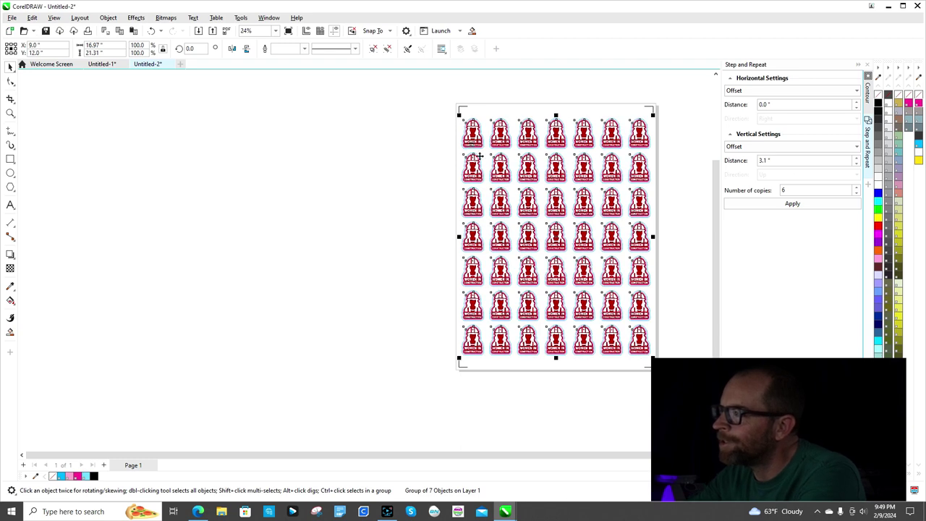
left_click(430, 128)
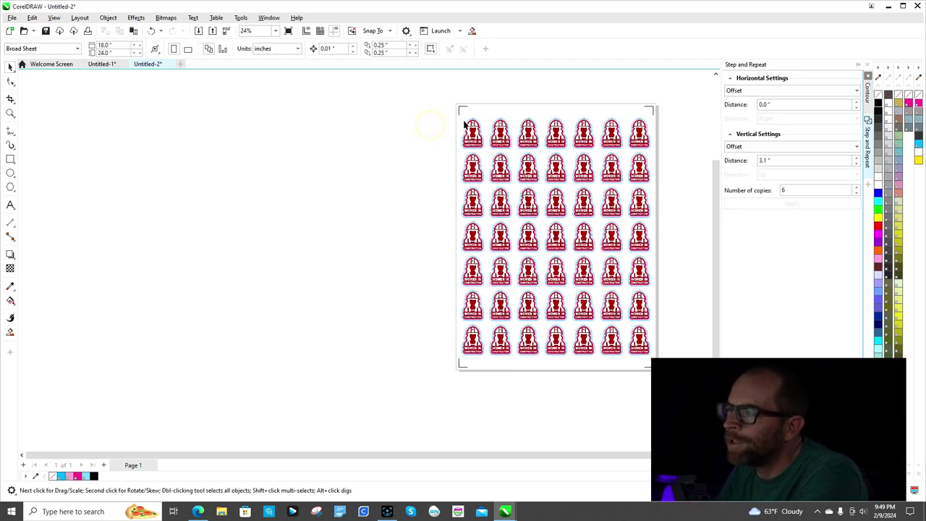
- Draw a rectangle about 17.5 x 21.9 in around the sticker grid, spanning between the inner ends of the registration marks
scroll(474, 123, "up", 2)
scroll(519, 281, "down", 2)
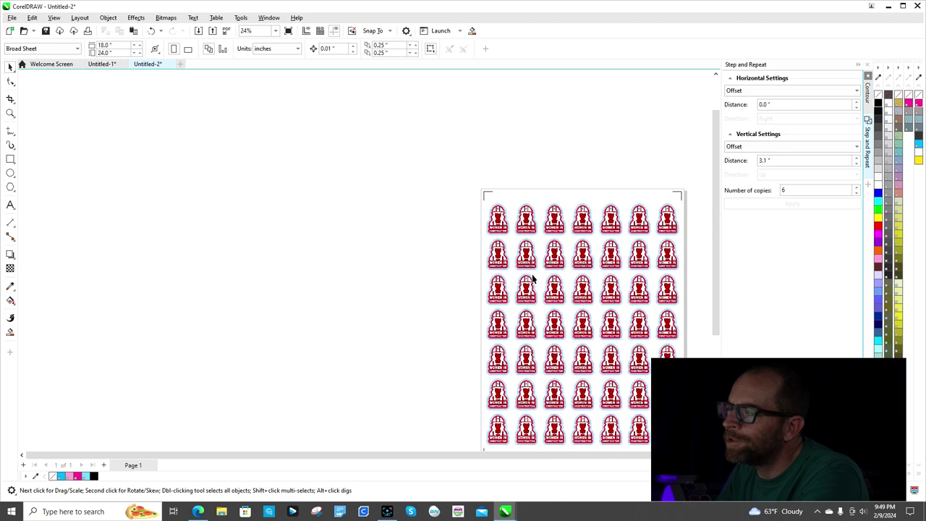
left_click(504, 456)
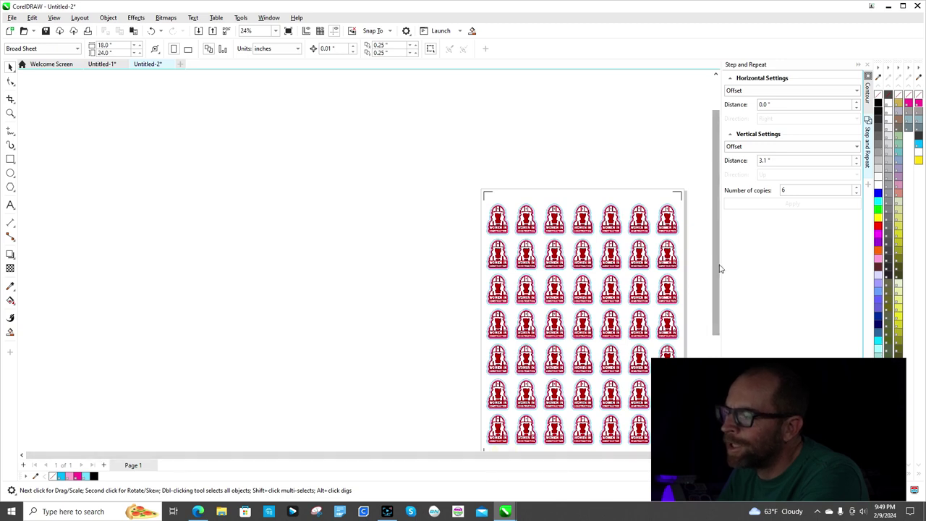
left_click_drag(716, 239, 720, 262)
scroll(708, 297, "up", 2)
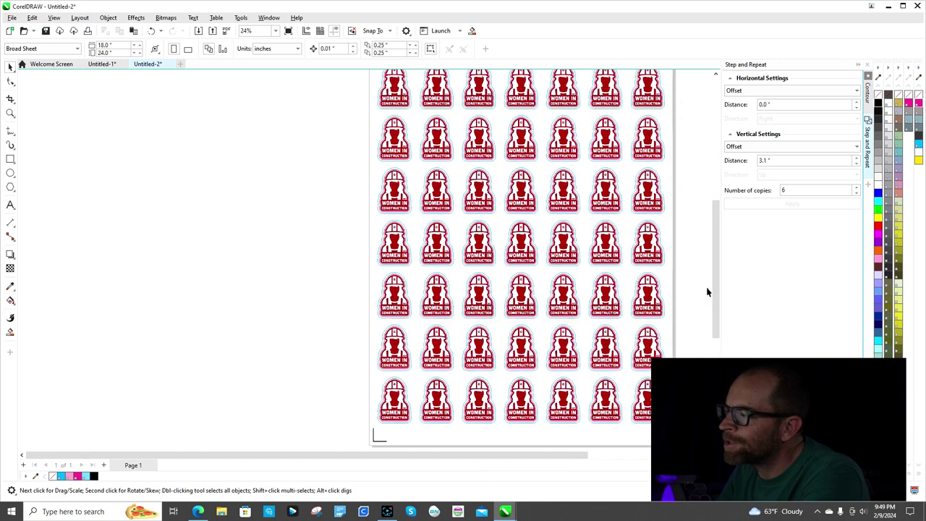
scroll(707, 292, "down", 1)
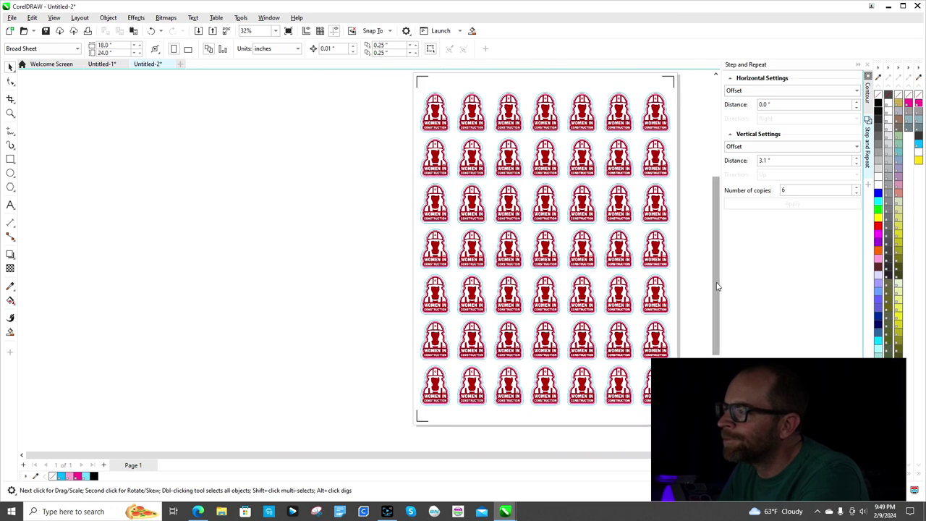
scroll(687, 215, "up", 1)
scroll(687, 215, "down", 1)
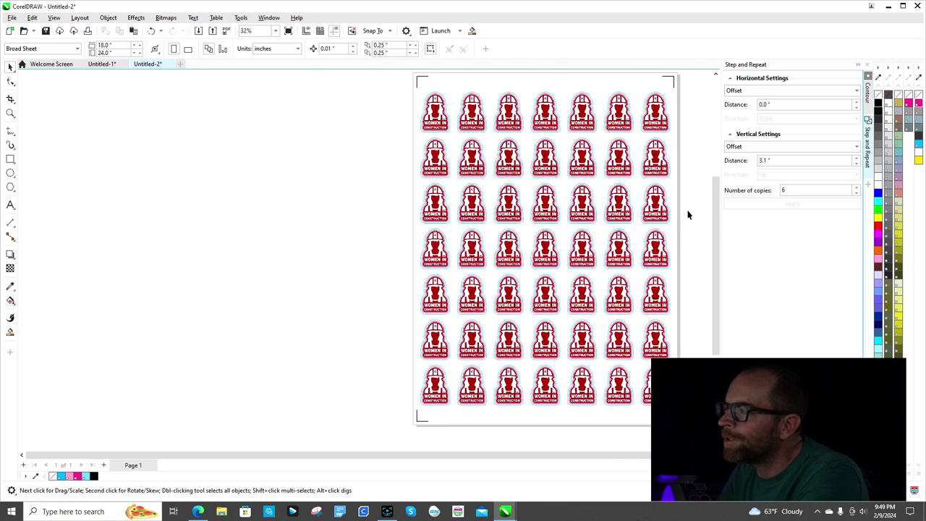
left_click(10, 159)
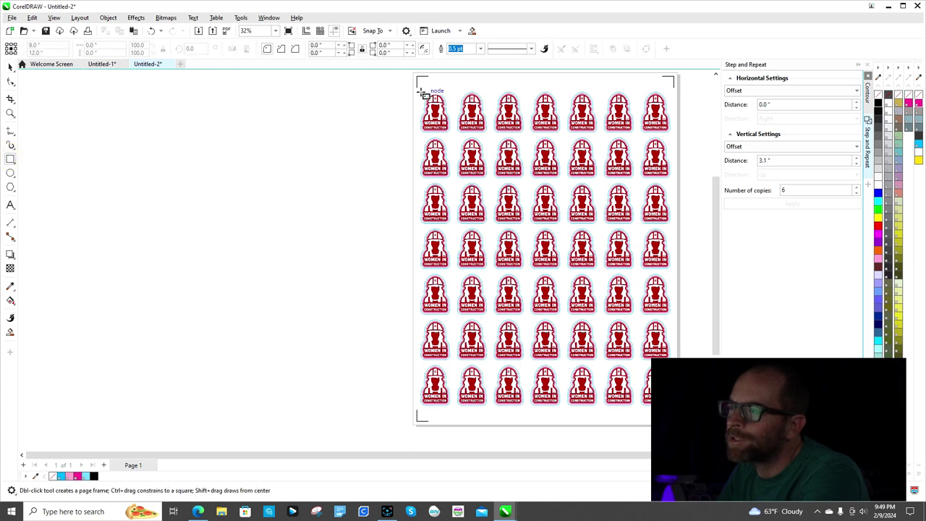
left_click_drag(419, 87, 676, 413)
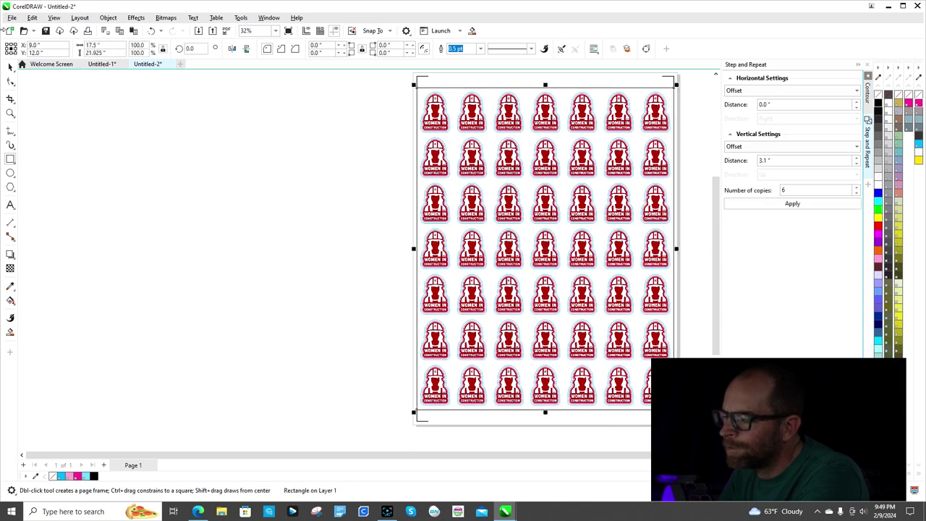
left_click(10, 65)
- Examine the clearance between the outer stickers, the rectangle and the registration marks along the page's upper and lower edges
scroll(418, 82, "up", 1)
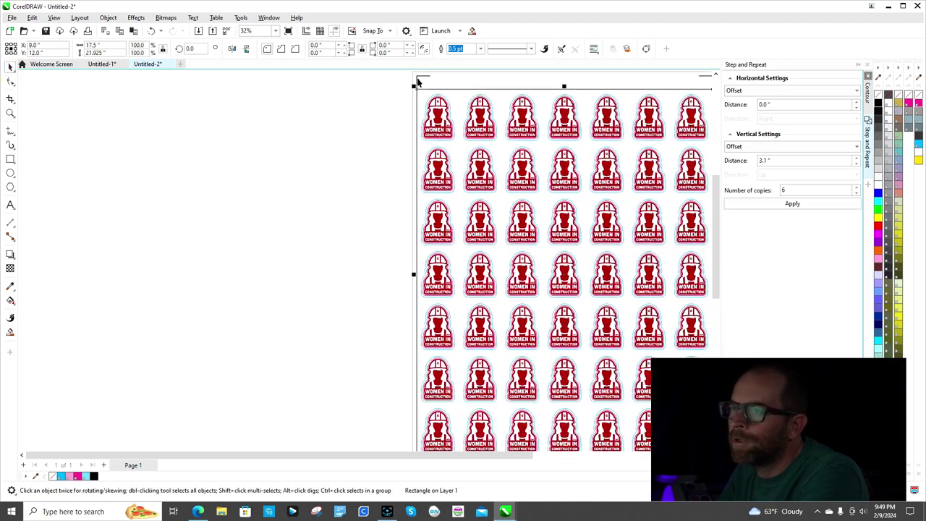
scroll(417, 82, "up", 3)
scroll(430, 103, "up", 1)
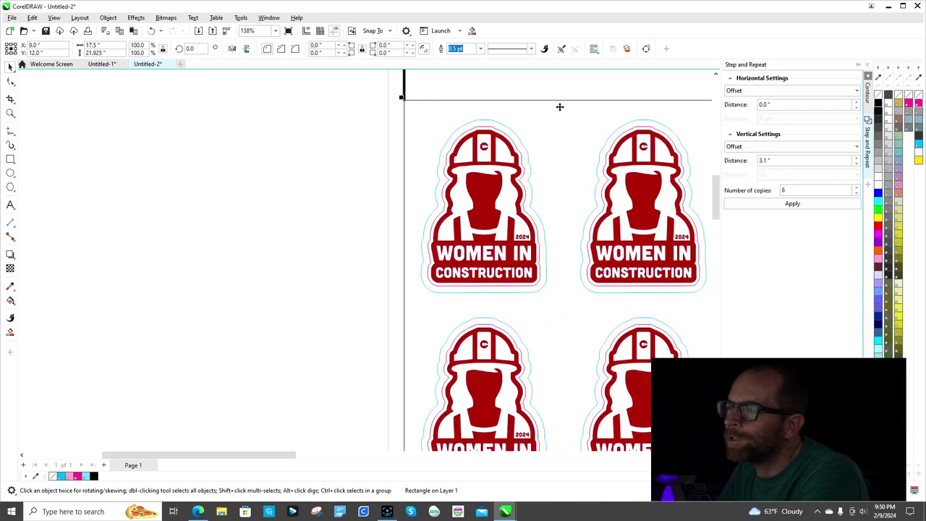
left_click_drag(293, 452, 457, 461)
scroll(542, 335, "down", 2)
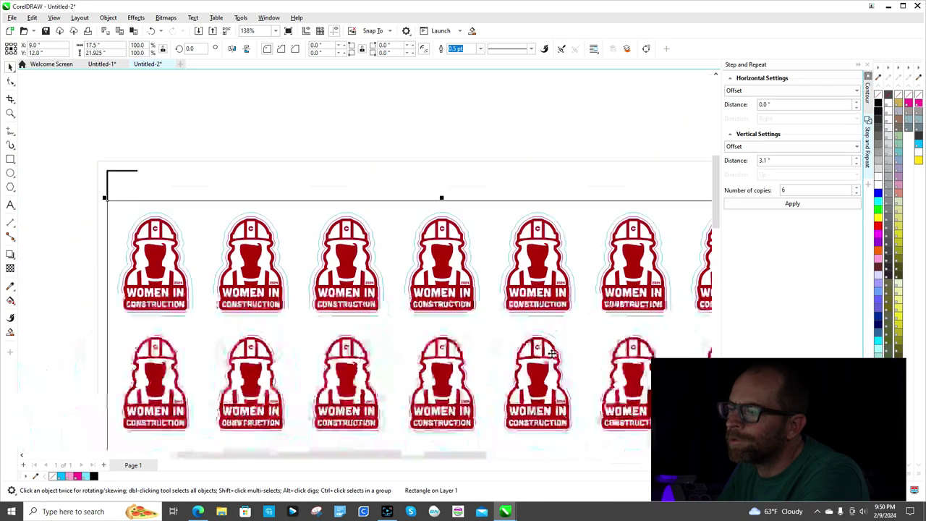
left_click_drag(375, 458, 414, 460)
left_click(689, 236)
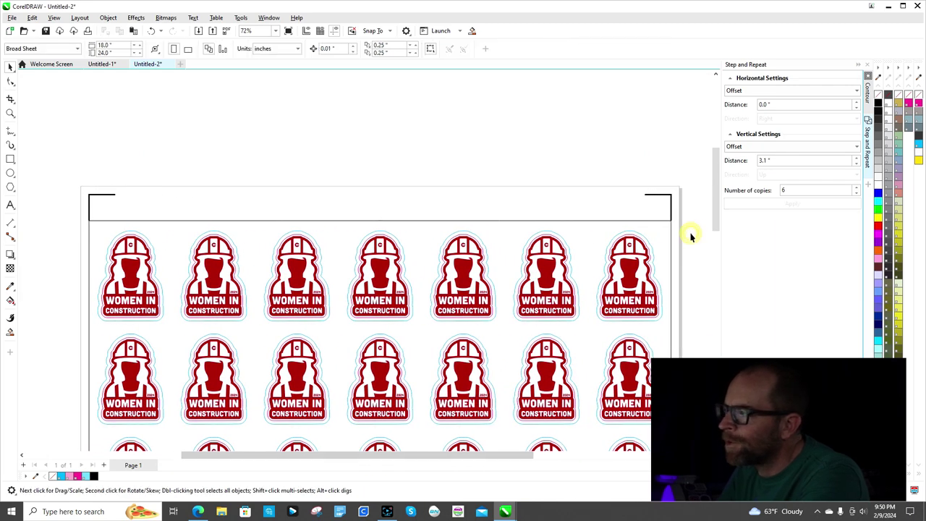
left_click_drag(718, 211, 717, 344)
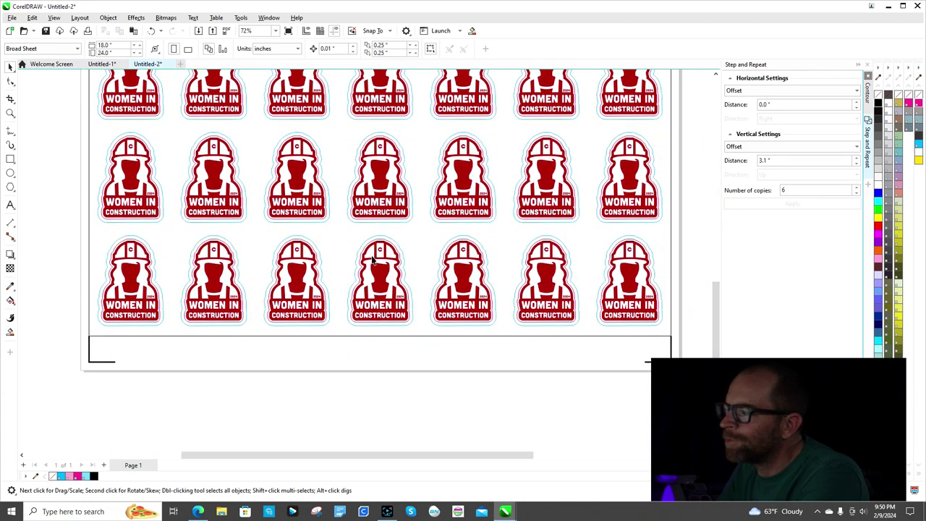
scroll(323, 263, "down", 2)
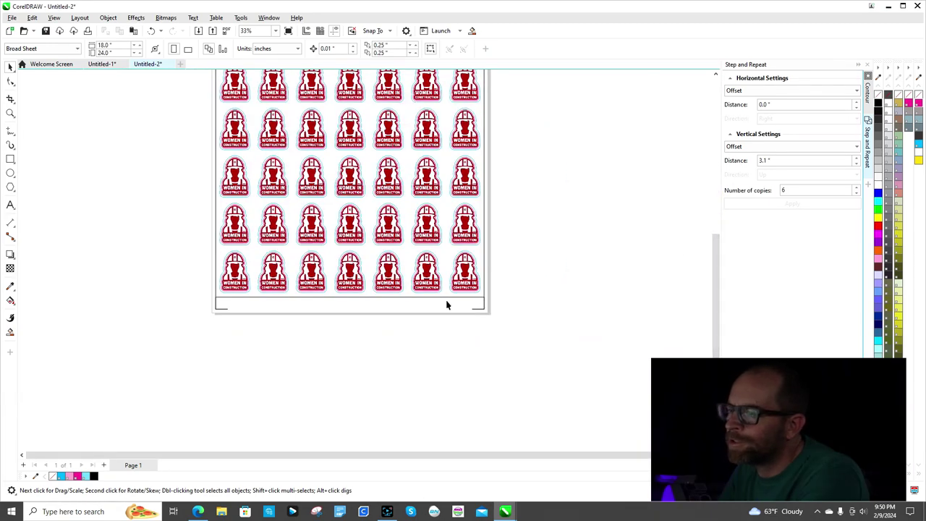
- Delete the rectangle drawn around the sticker grid
left_click(449, 298)
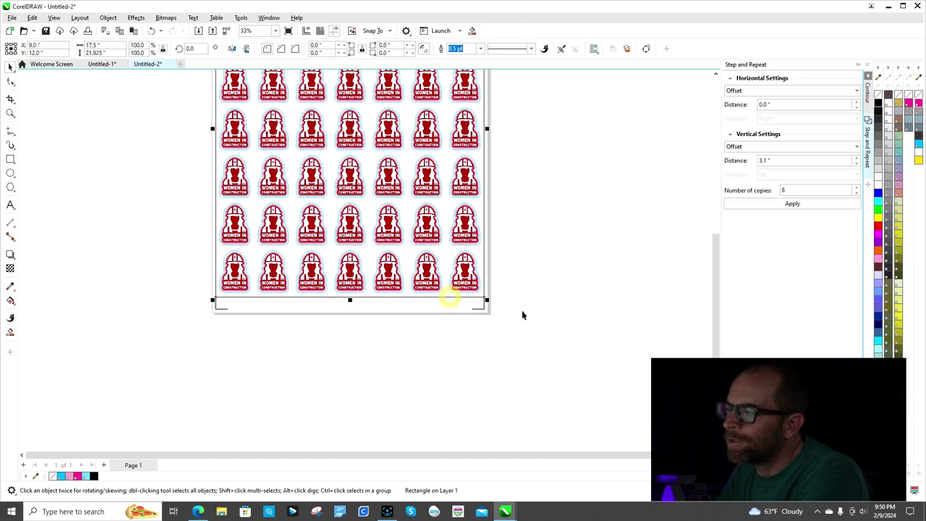
left_click(622, 329)
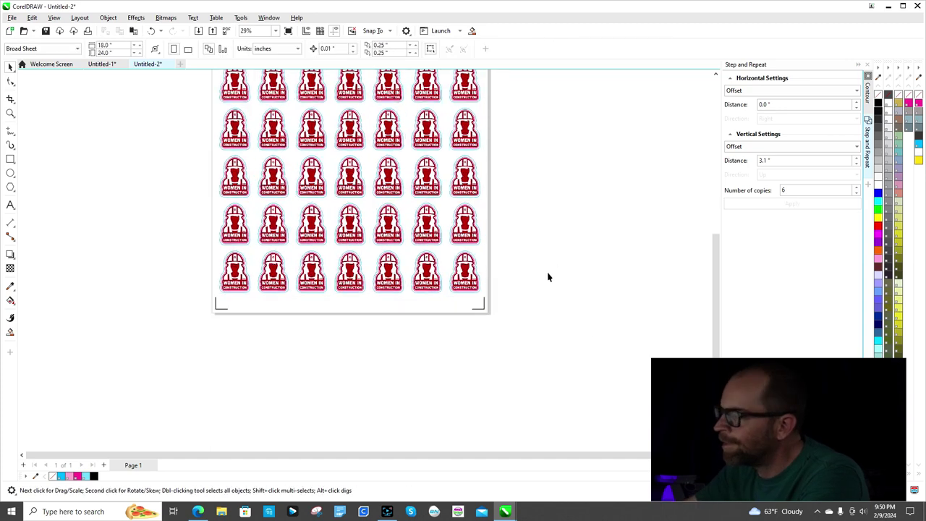
scroll(548, 275, "down", 2)
scroll(717, 219, "up", 2)
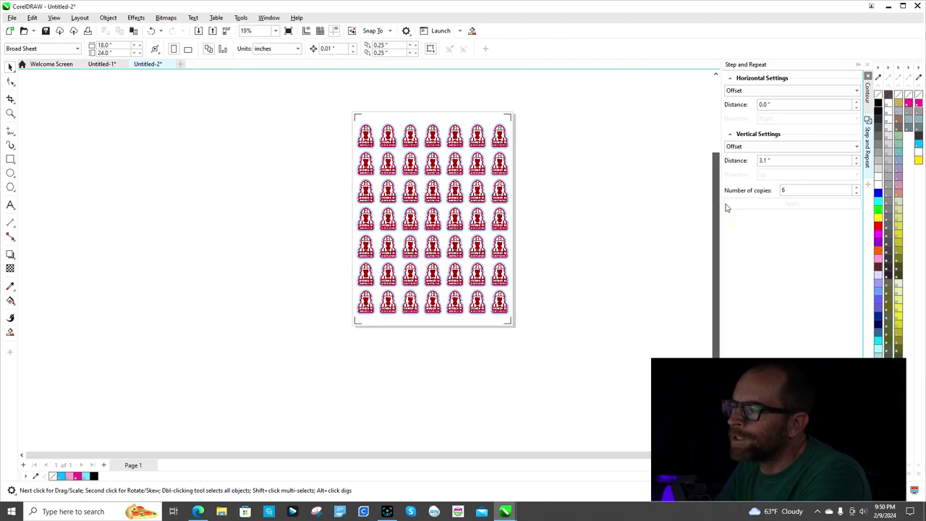
- Save the drawing as Untitled-2 in CorelDRAW CDR format in the Cherry Coatings folder
left_click(12, 17)
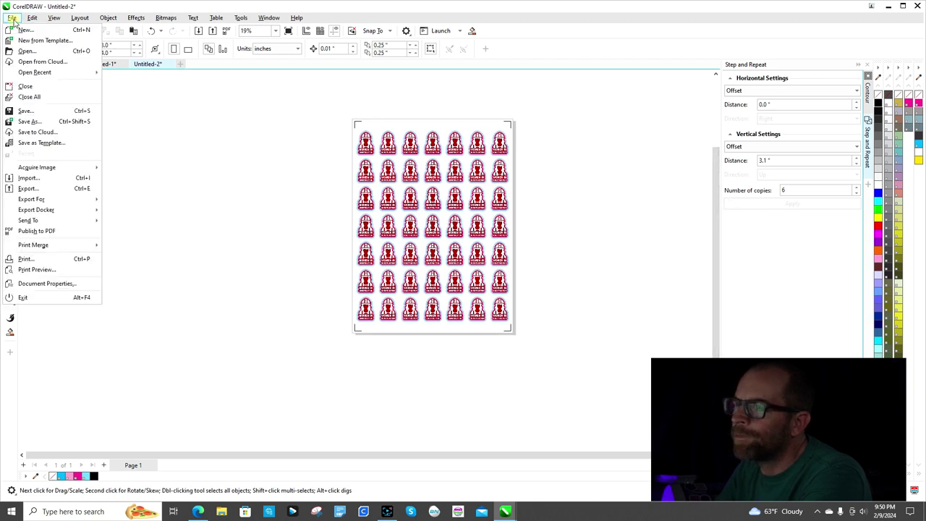
left_click(28, 112)
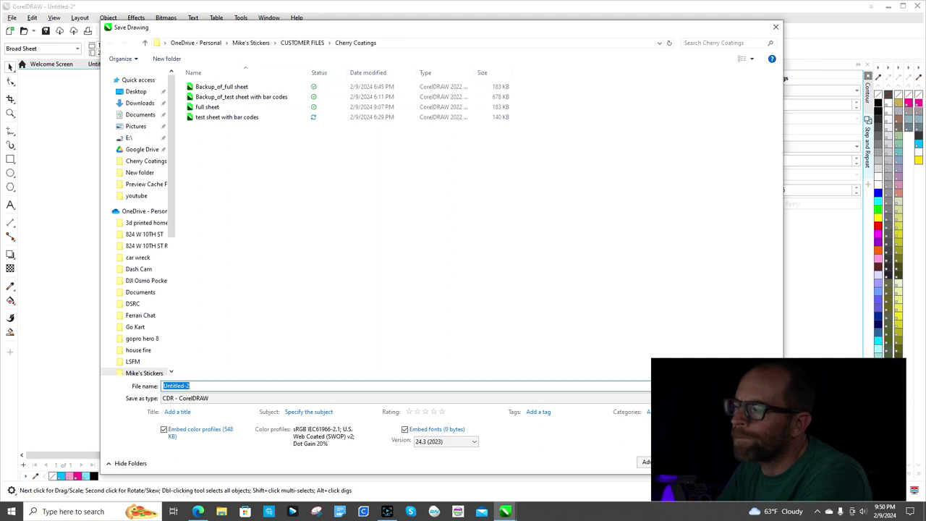
key("Return")
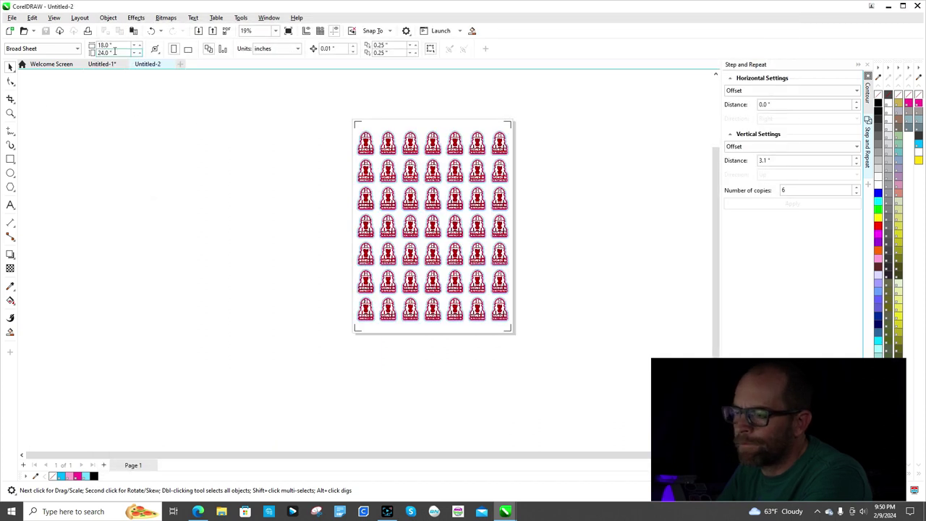
left_click(12, 17)
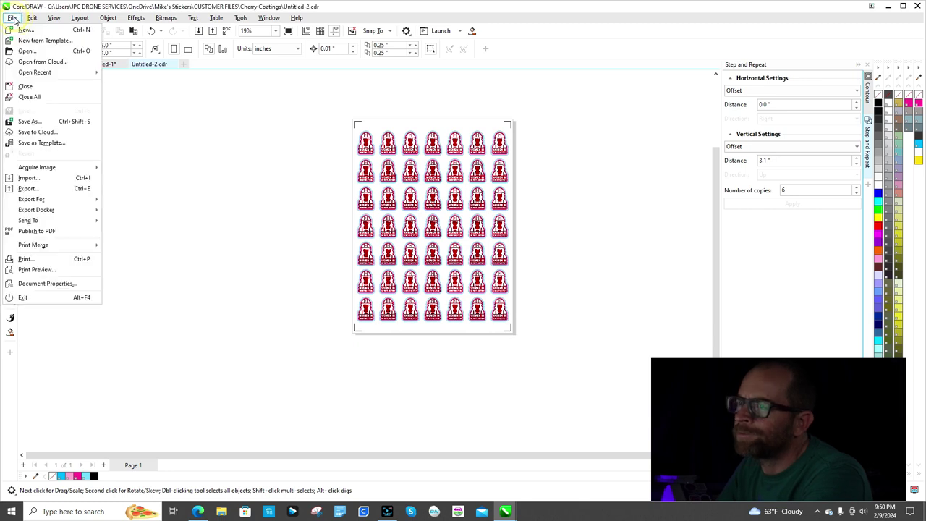
left_click(36, 231)
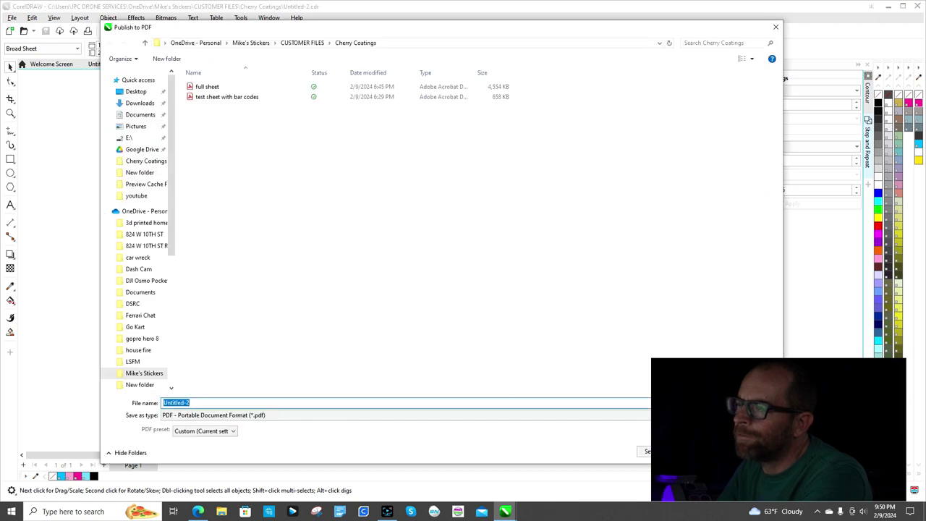
key("Escape")
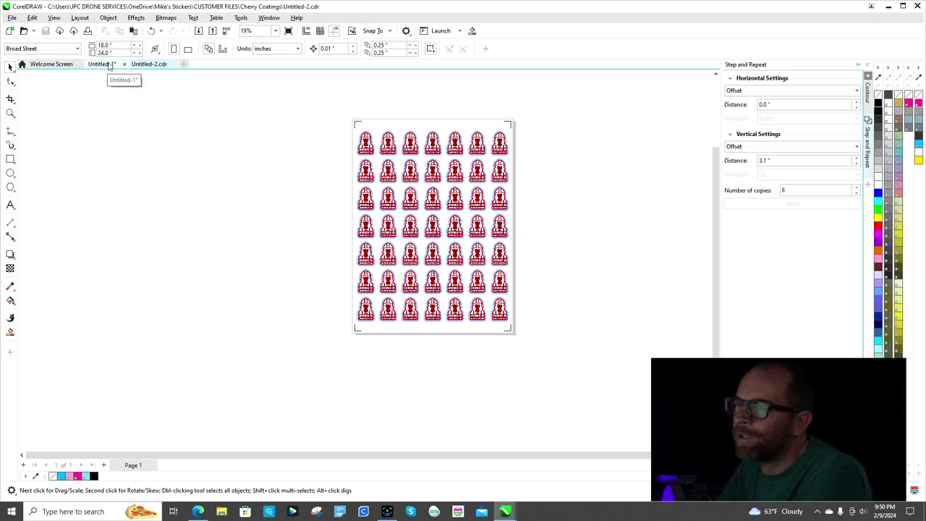
- Ungroup the full sticker grid into its separate rows and check that the top row selects by itself
right_click(364, 143)
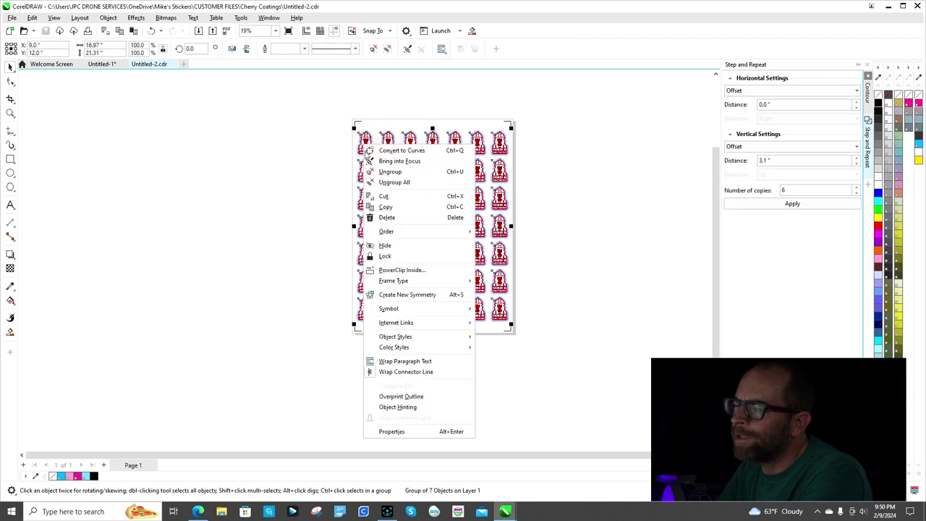
left_click(406, 175)
left_click(541, 177)
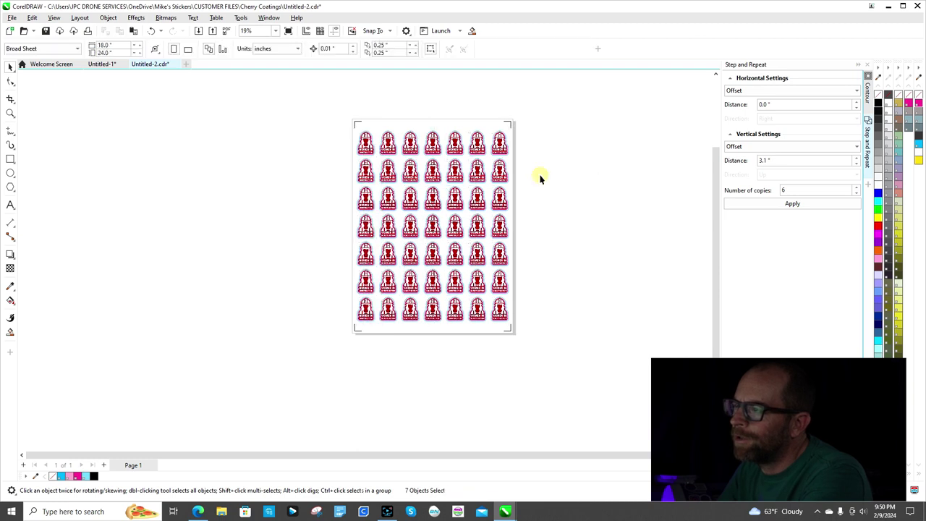
left_click(363, 143)
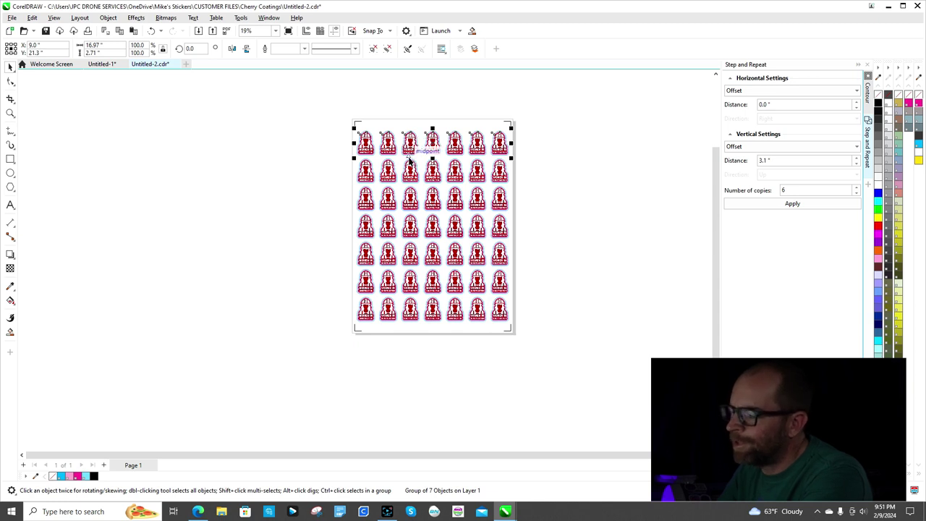
key("ctrl+a")
left_click(564, 149)
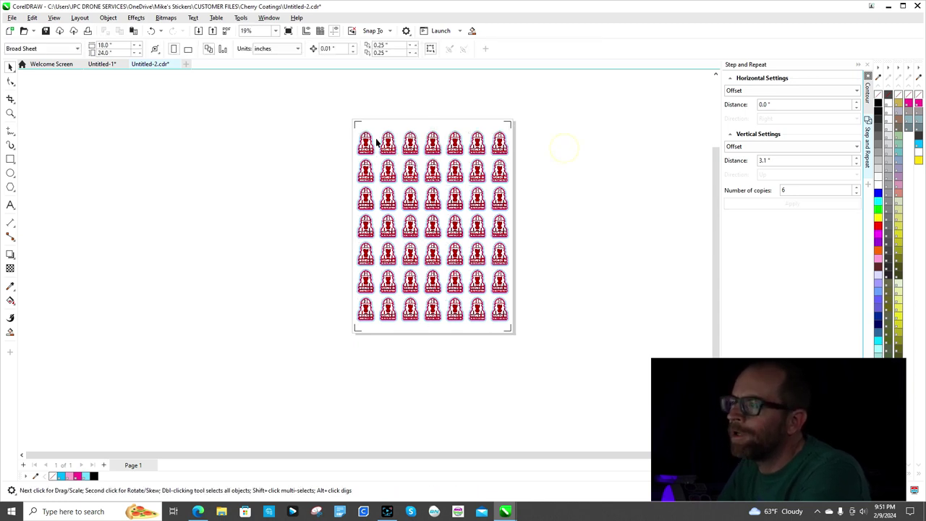
- Ungroup the top sticker row into individual stickers
left_click(377, 142)
right_click(374, 139)
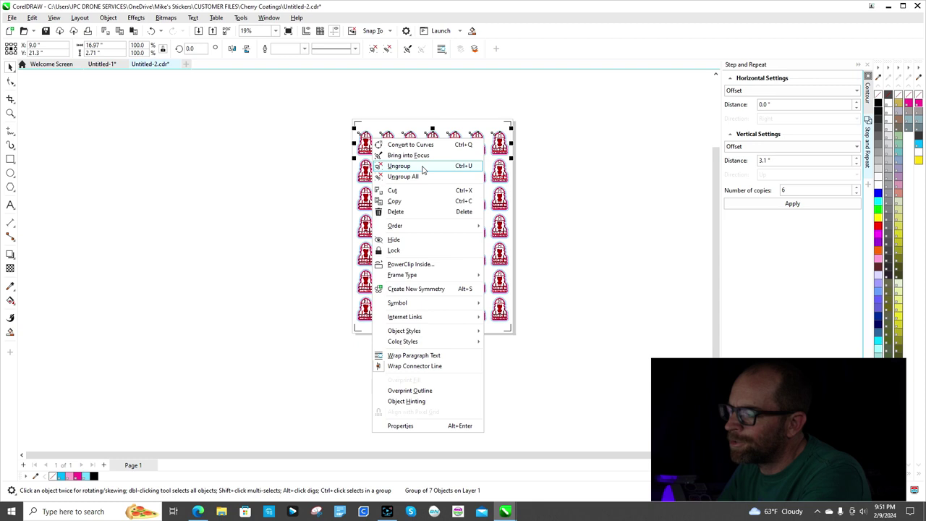
left_click(424, 166)
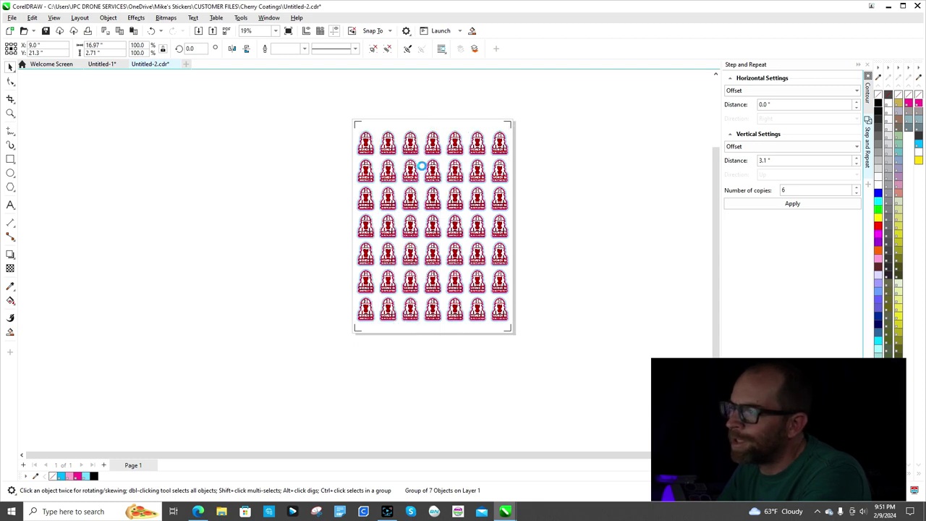
left_click(545, 159)
- Move the first sticker of the top row off the page and delete all the other stickers from the sheet
left_click_drag(371, 142, 306, 137)
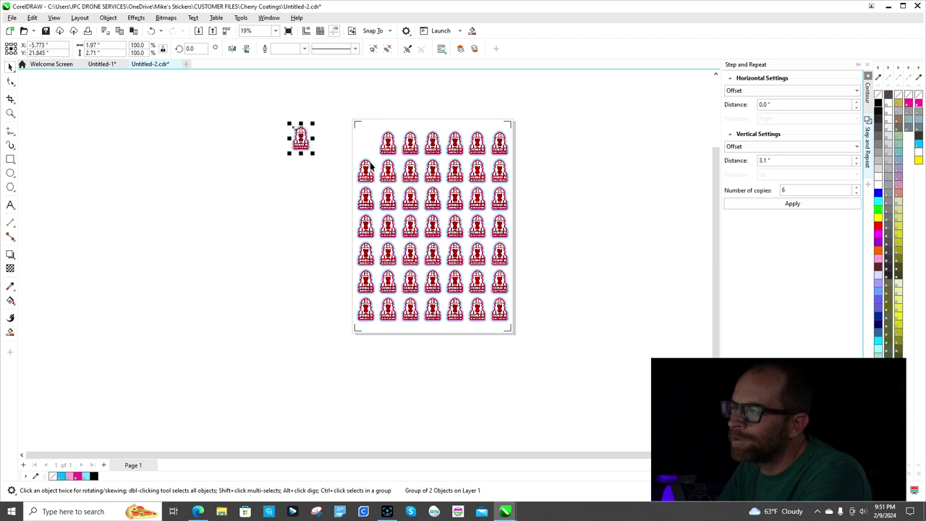
key("ctrl+a")
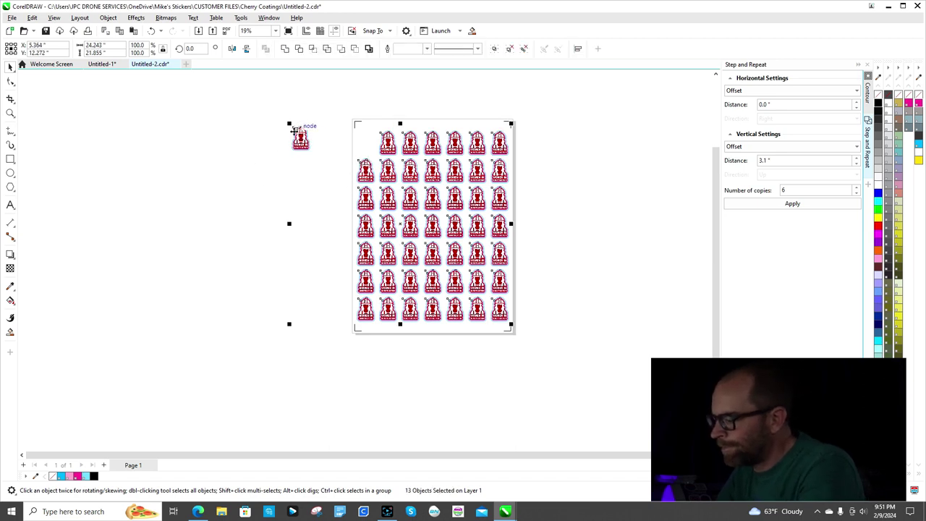
left_click(301, 137, "shift")
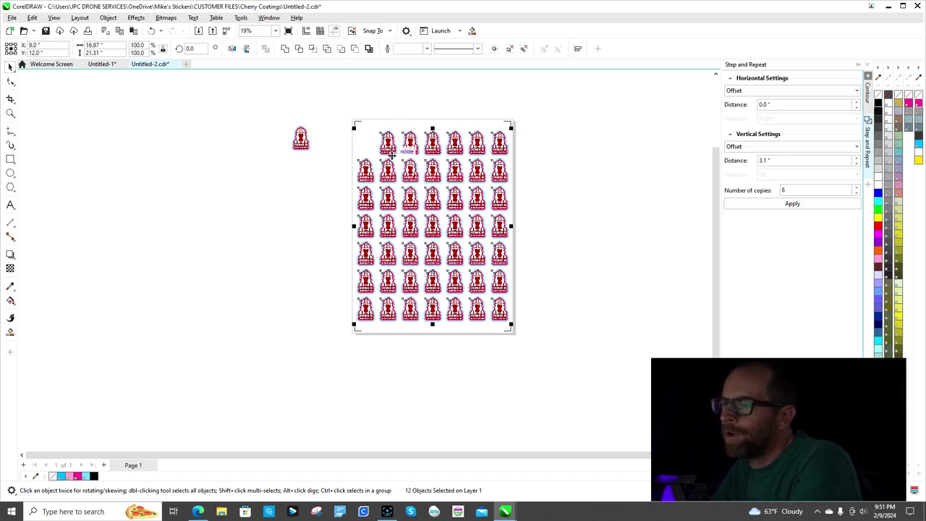
key("Delete")
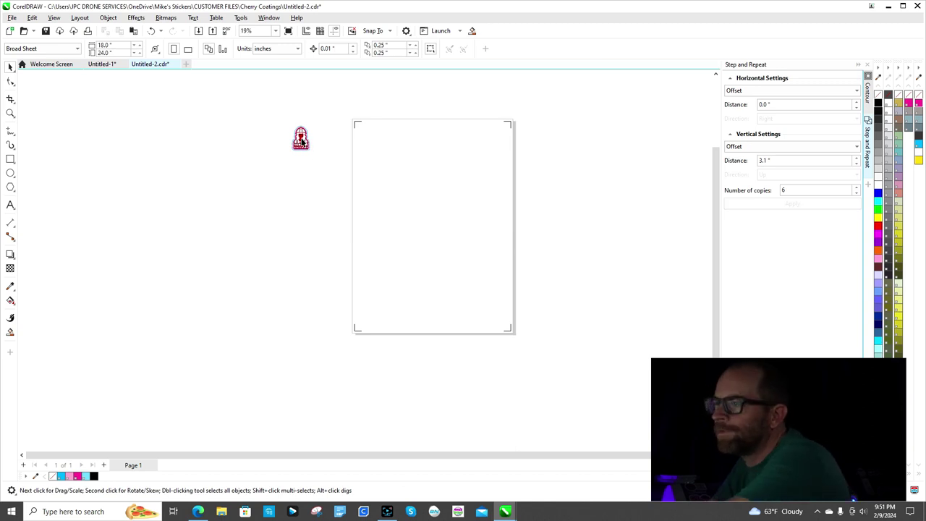
- Move the remaining sticker back onto the page, inside the registration marks
left_click_drag(301, 137, 417, 181)
left_click(439, 149)
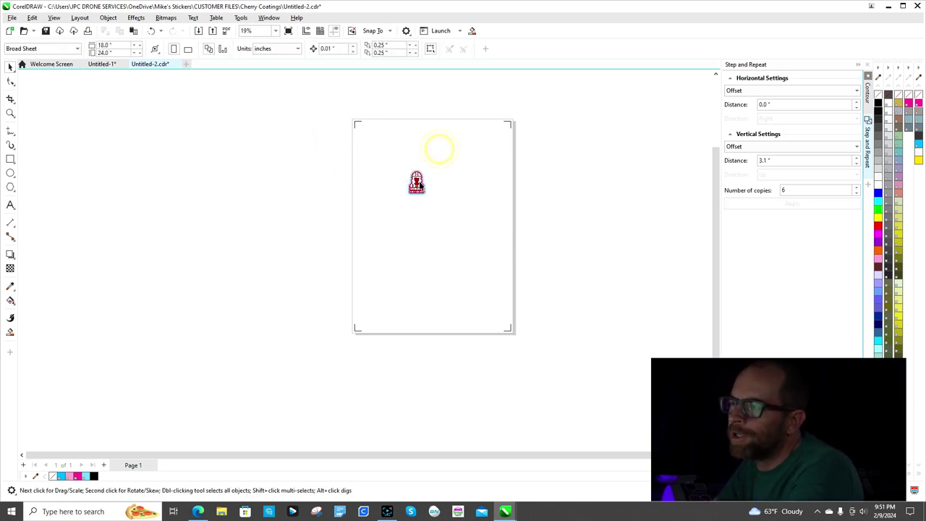
left_click(417, 183)
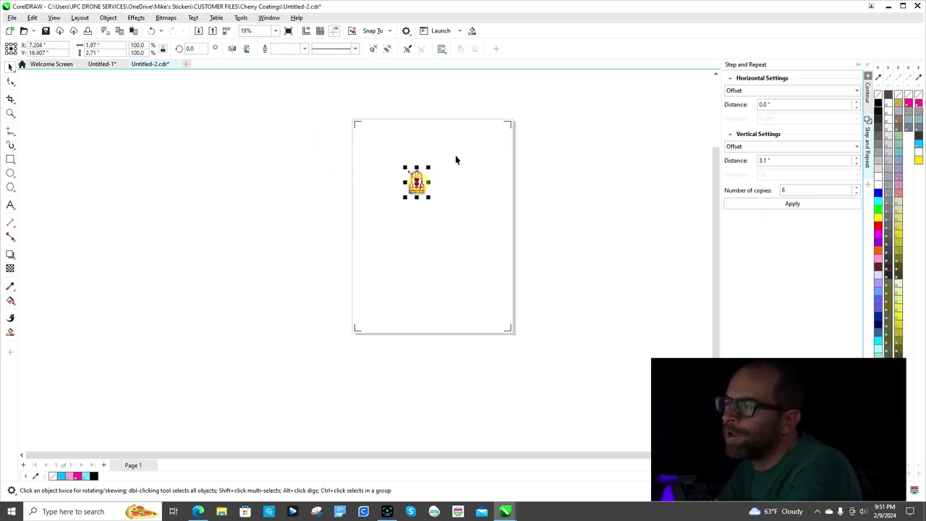
left_click(356, 126)
left_click(356, 125)
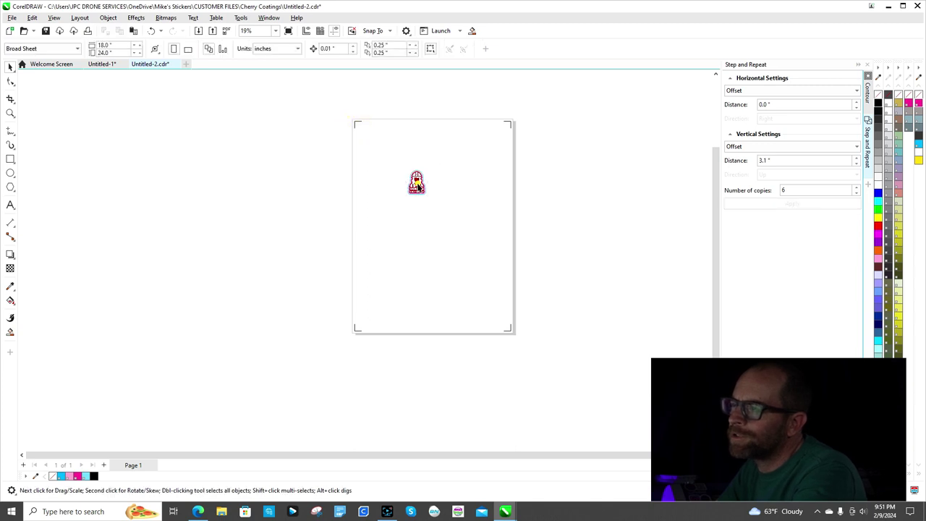
- Copy the sticker and paste it into a new 18 x 24 in RGB document named Untitled-3
left_click(418, 185)
right_click(418, 184)
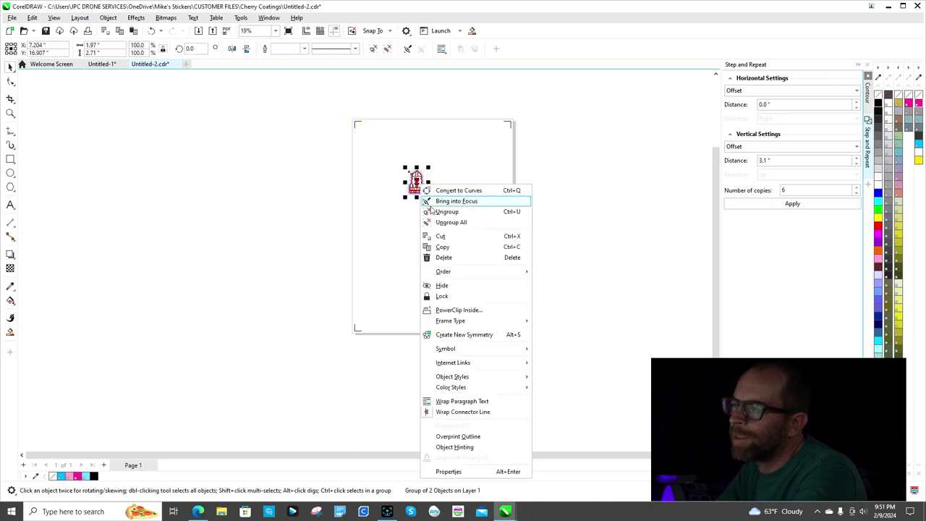
left_click(444, 249)
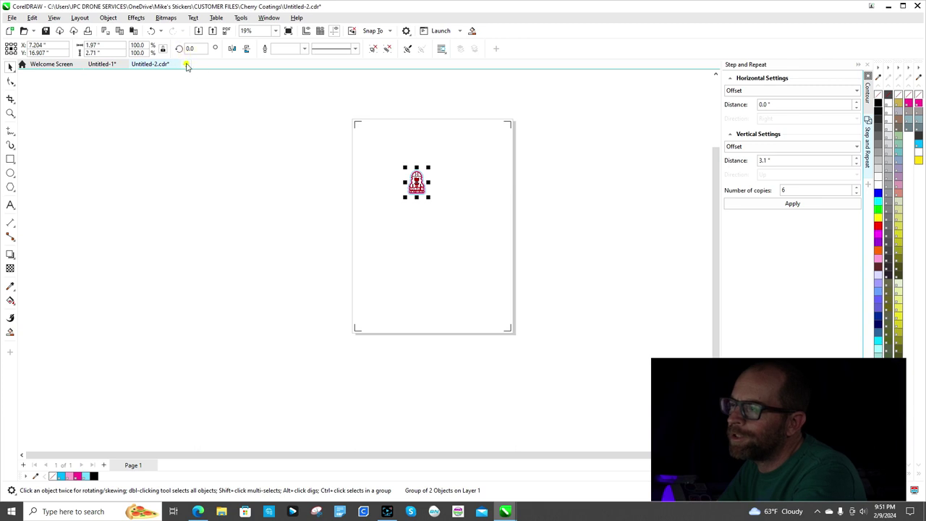
left_click(186, 64)
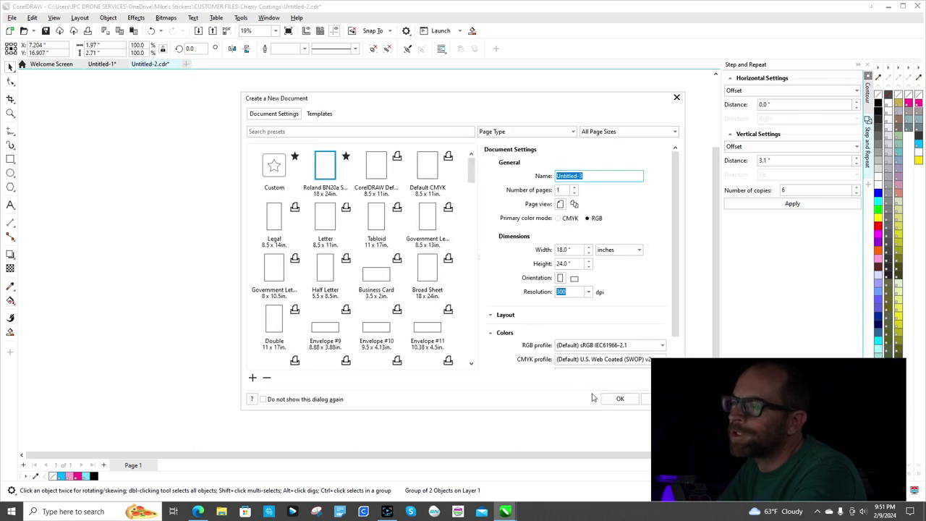
left_click(629, 399)
right_click(353, 184)
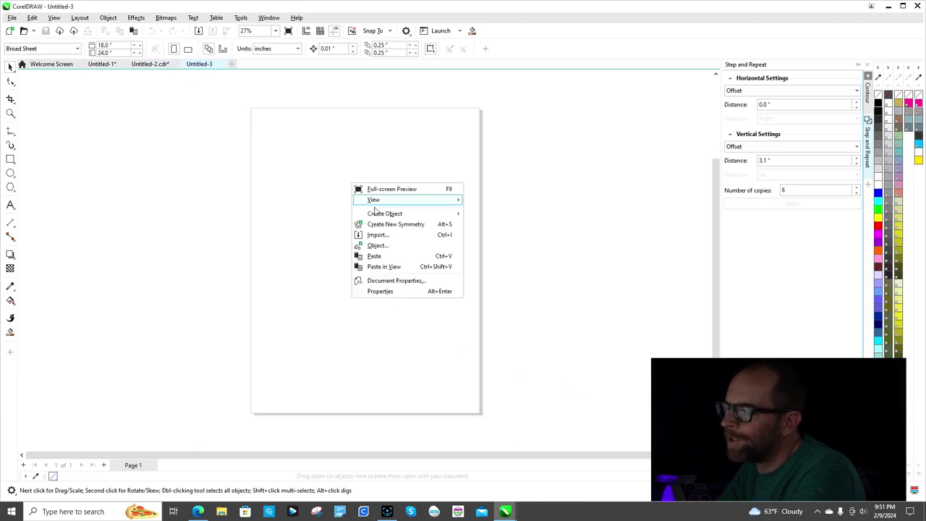
left_click(386, 255)
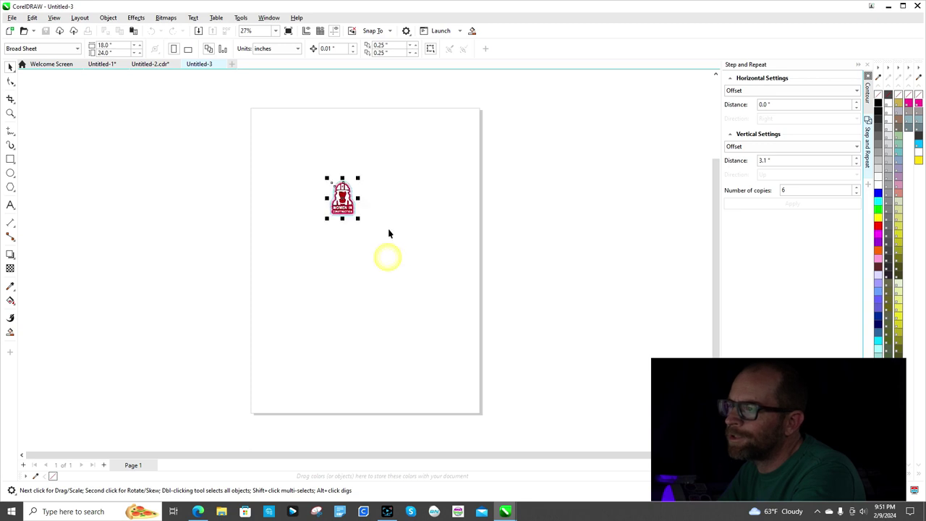
- Close the Untitled-2 document without saving its changes
left_click(324, 138)
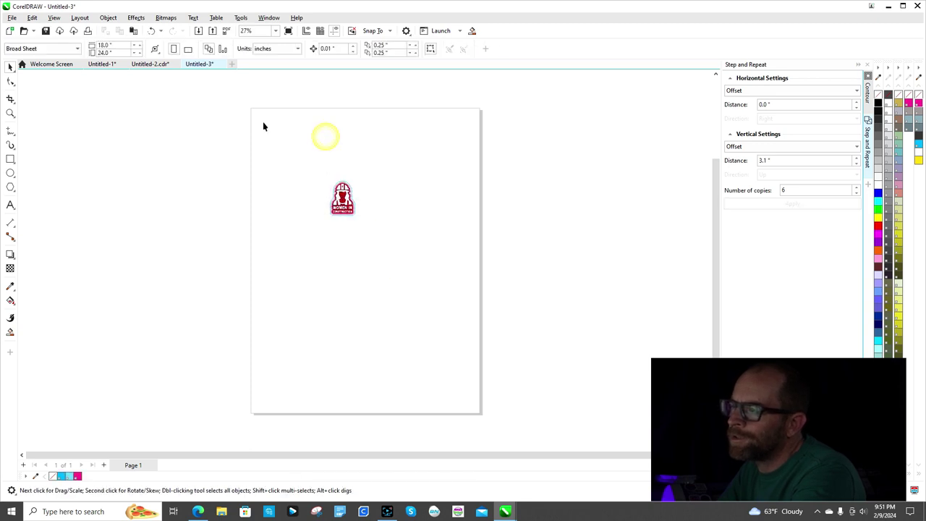
left_click(176, 64)
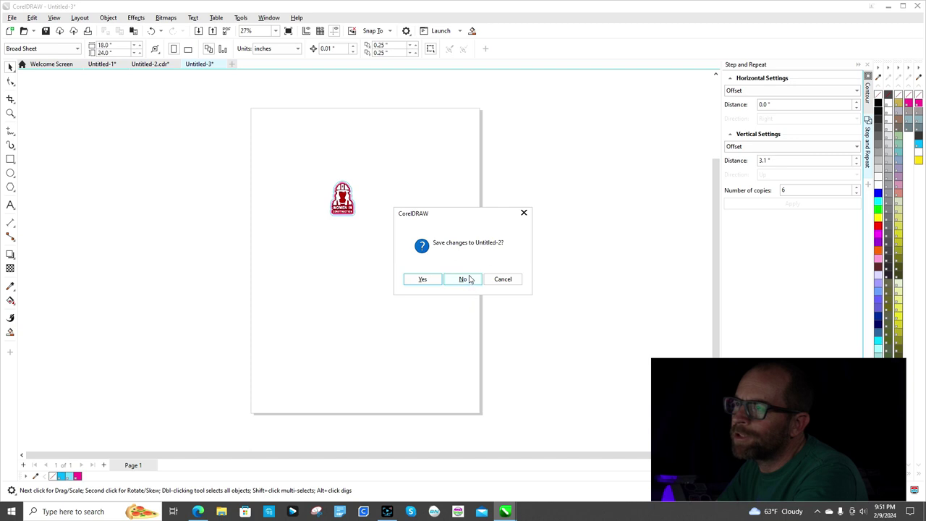
left_click(466, 280)
- Select the pasted sticker and start an export with the Cherry Coatings folder in CUSTOMER FILES as the destination
left_click(343, 206)
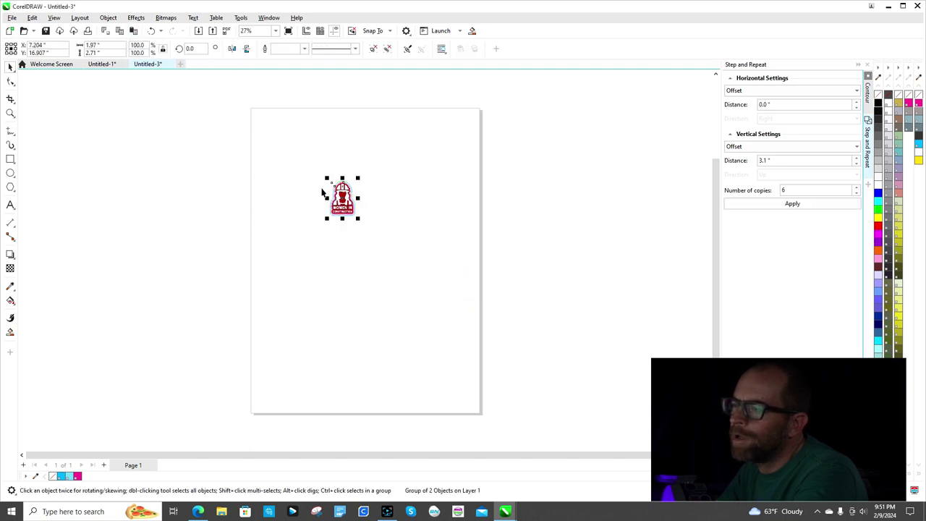
scroll(314, 193, "up", 3)
scroll(362, 176, "down", 3)
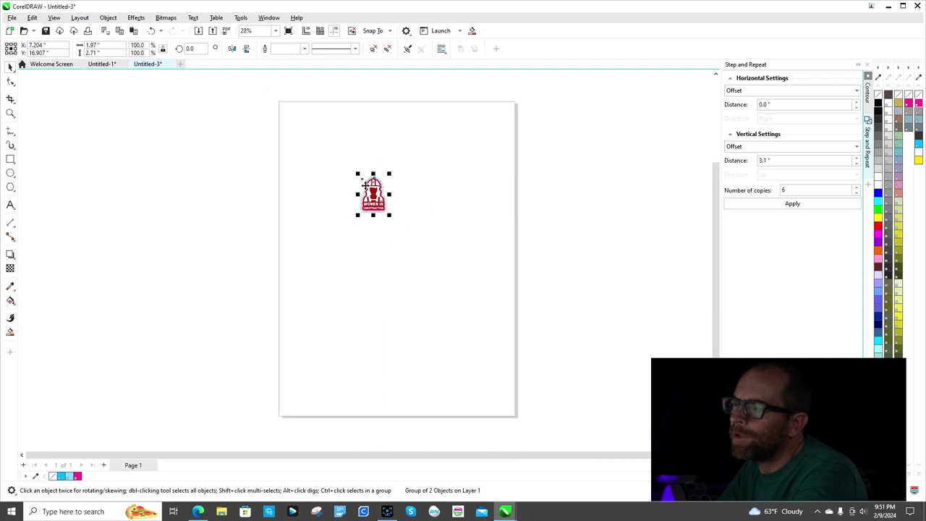
left_click(380, 136)
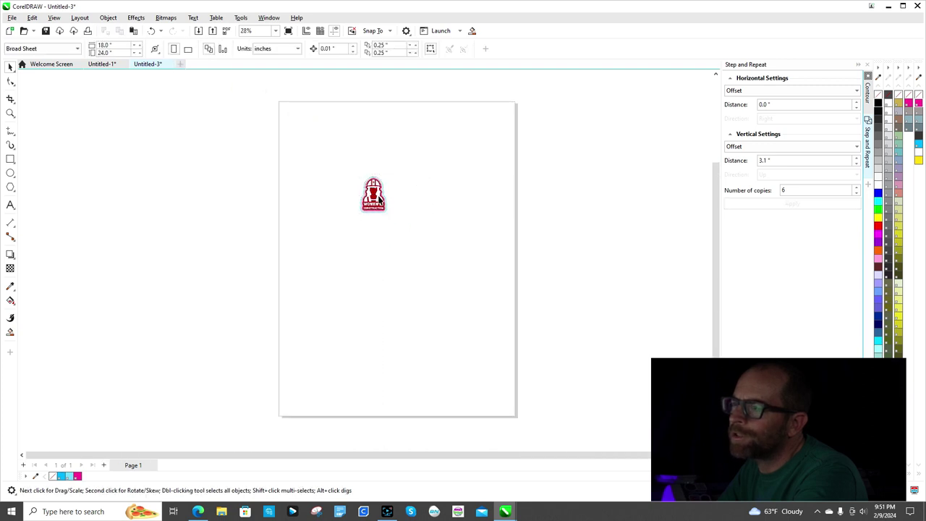
left_click(378, 199)
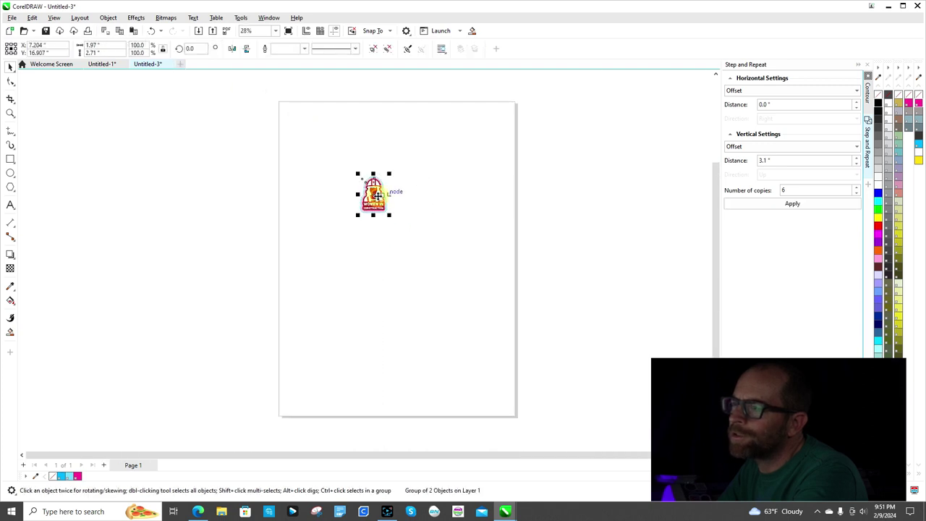
left_click(12, 18)
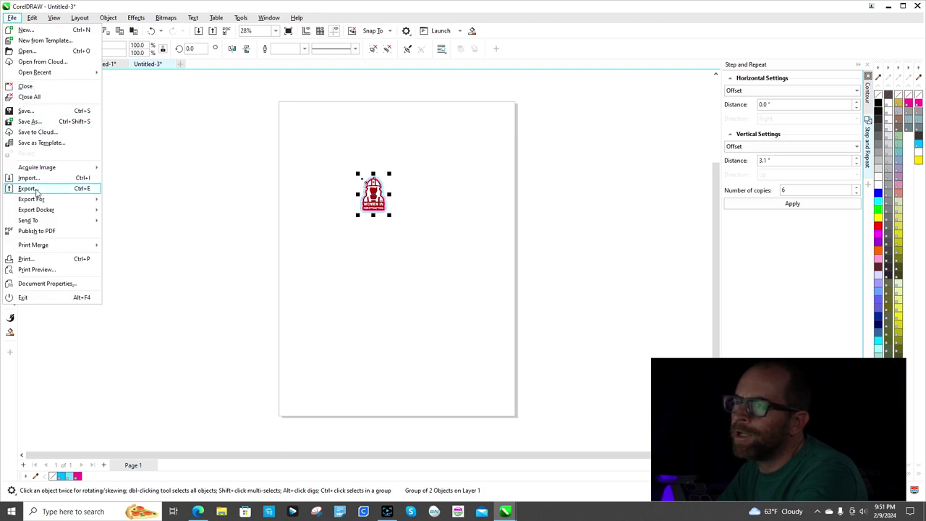
mouse_move(52, 221)
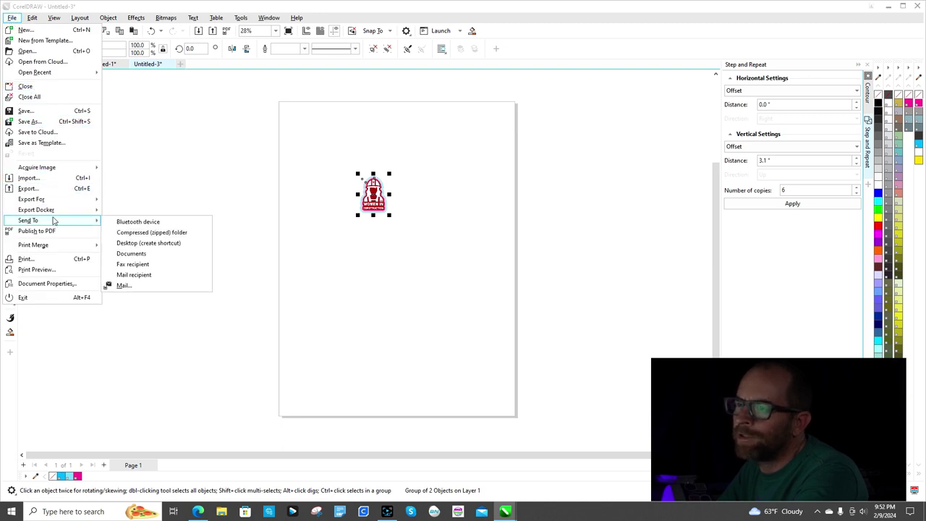
left_click(50, 189)
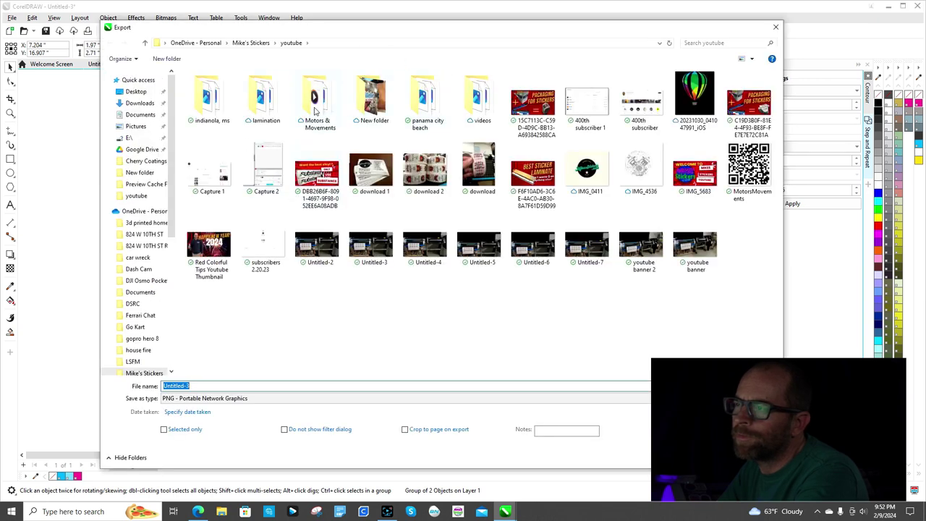
left_click(251, 43)
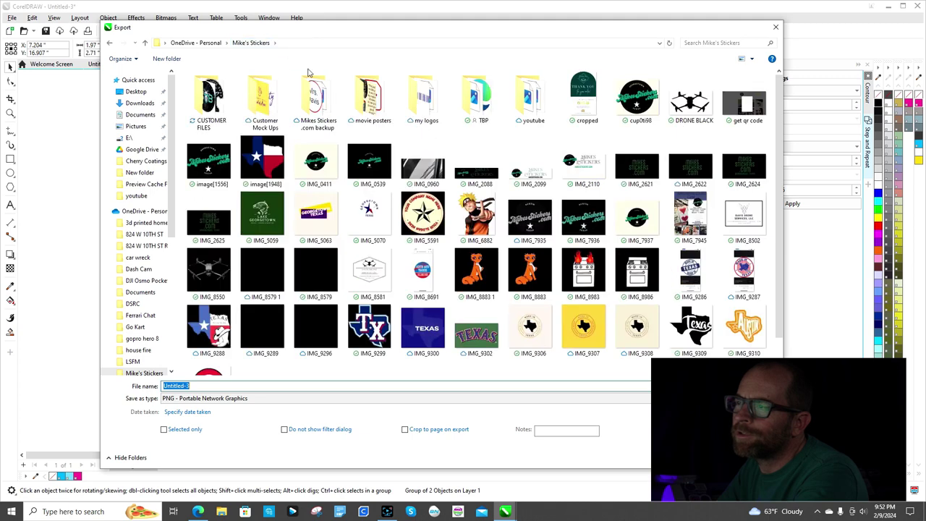
double_click(210, 97)
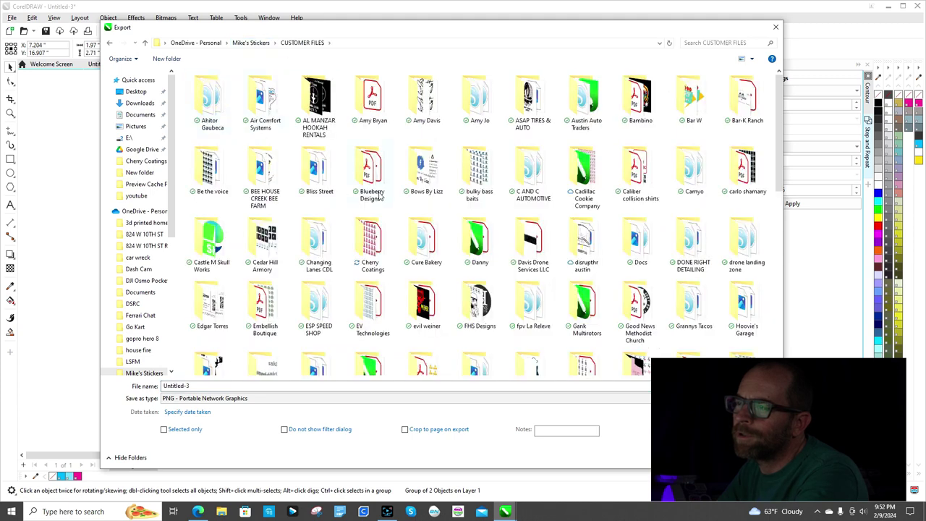
double_click(371, 236)
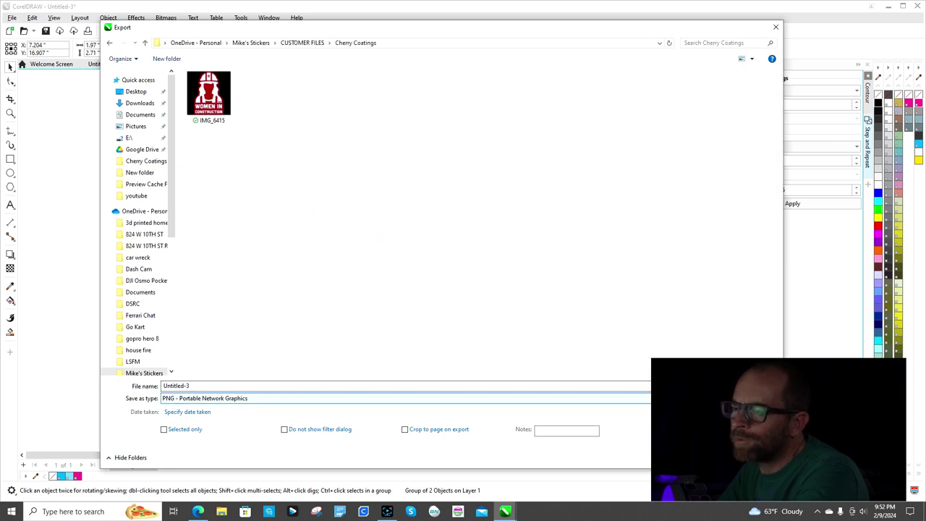
- Export the drawing as Untitled-3 in EPS - Encapsulated PostScript format, accepting the offered EPS settings
left_click(279, 398)
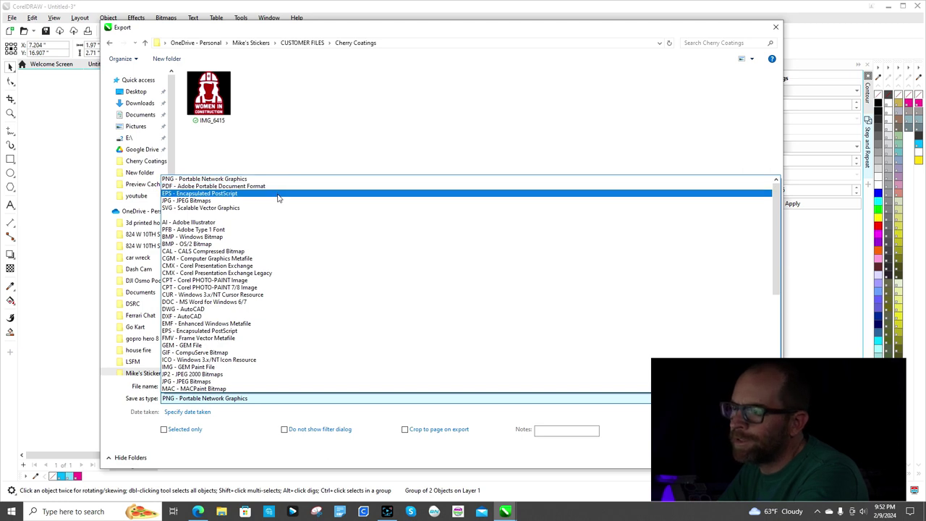
left_click(204, 193)
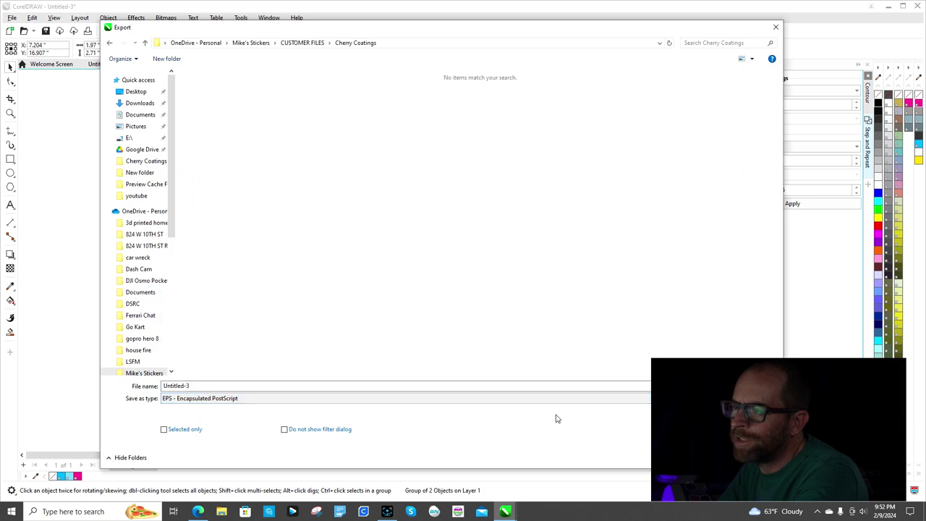
left_click(690, 457)
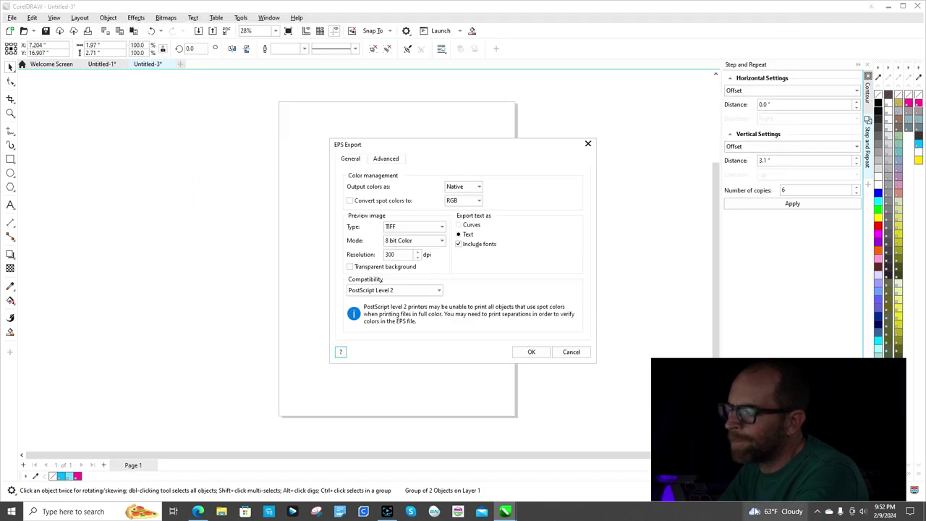
left_click(530, 353)
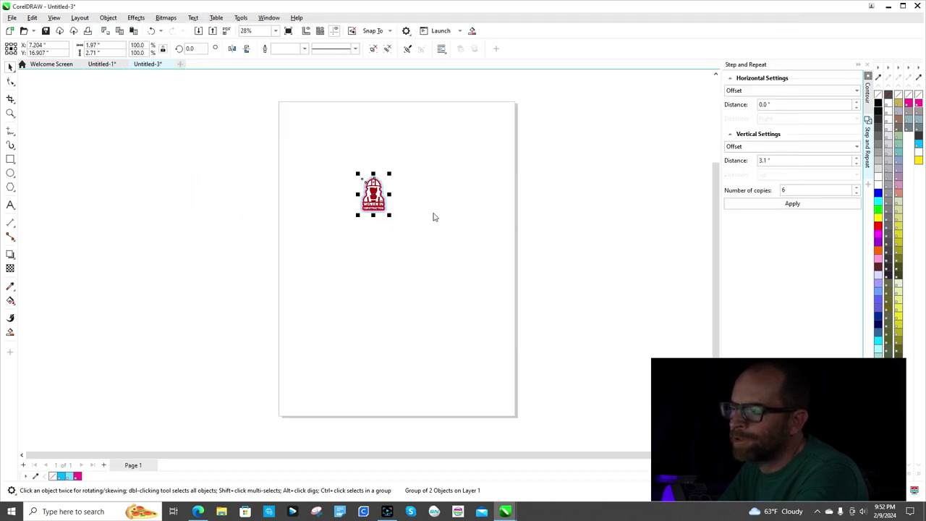
- Switch to VersaWorks, decline the offered program update and show the Roland BN20a job queue
left_click(886, 7)
double_click(709, 22)
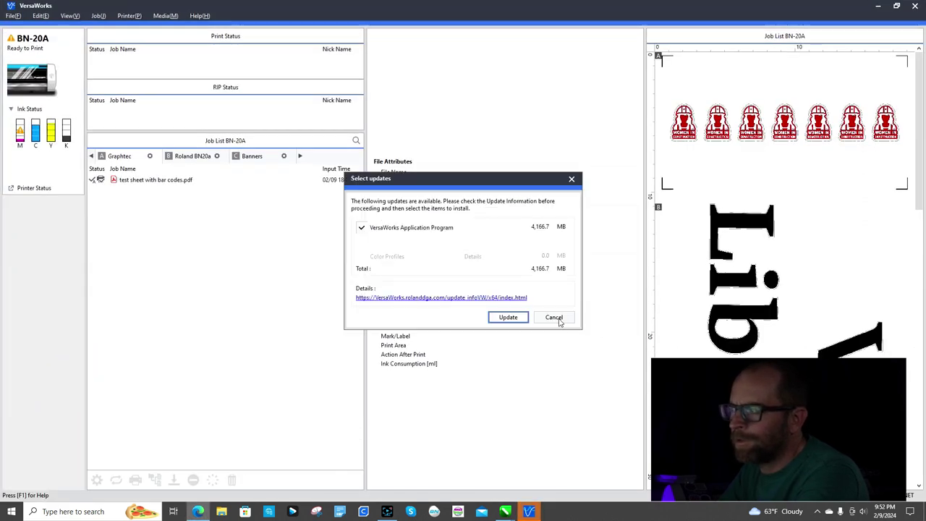
left_click(558, 320)
left_click(510, 261)
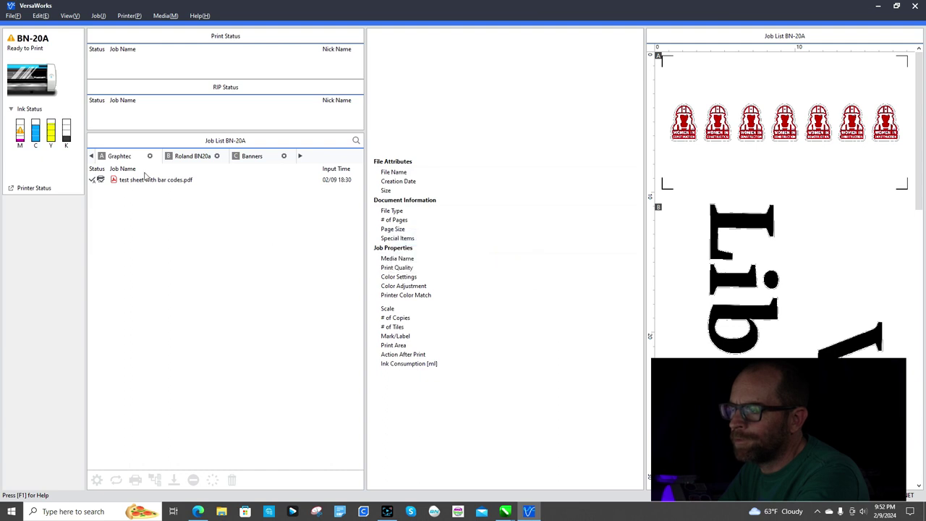
left_click(186, 157)
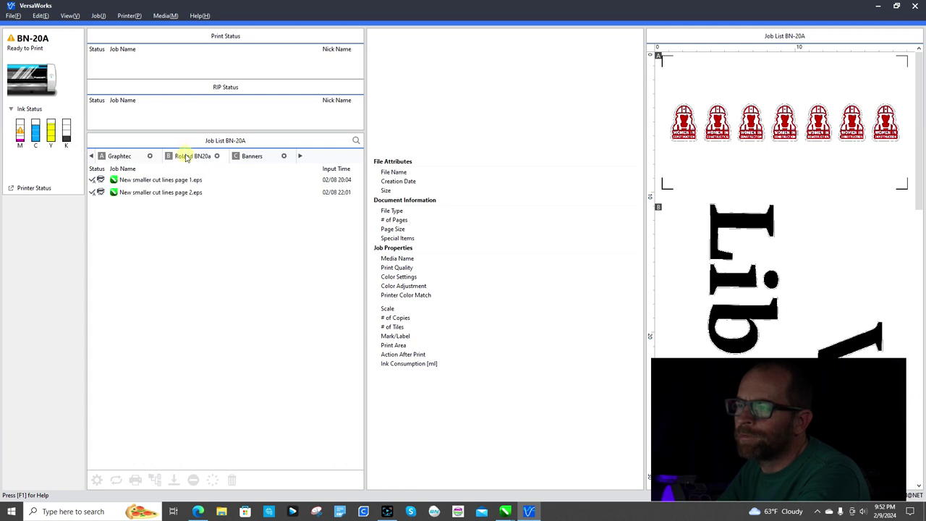
- Add the Untitled-3 EPS file from the Cherry Coatings folder in CUSTOMER FILES to Queue B
left_click(11, 15)
mouse_move(48, 30)
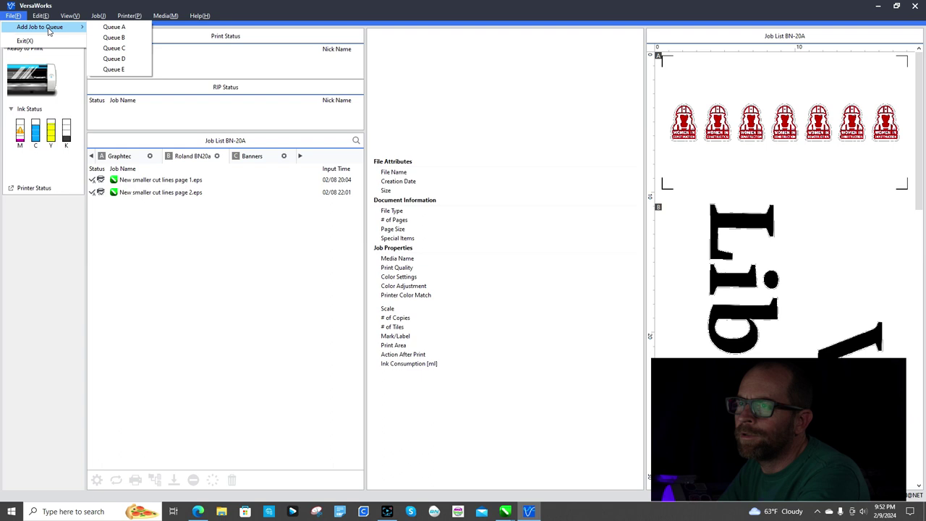
left_click(128, 37)
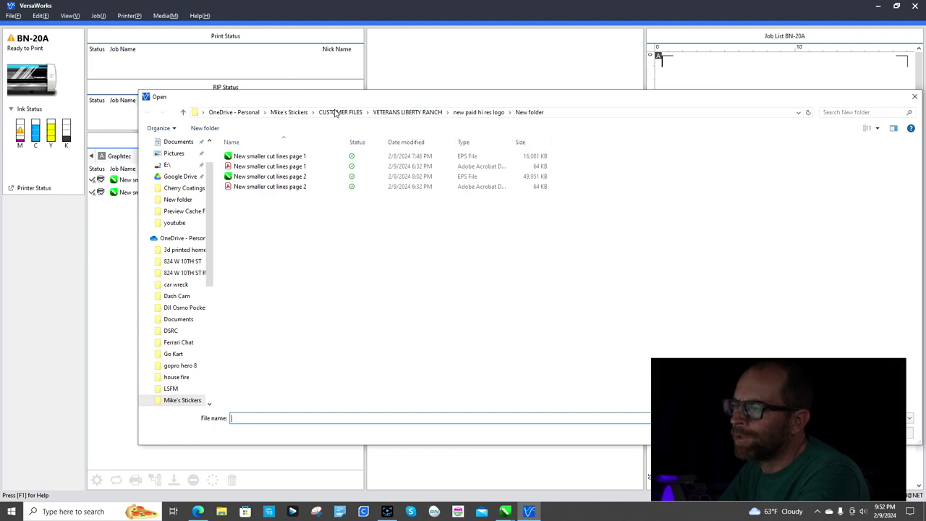
left_click(340, 112)
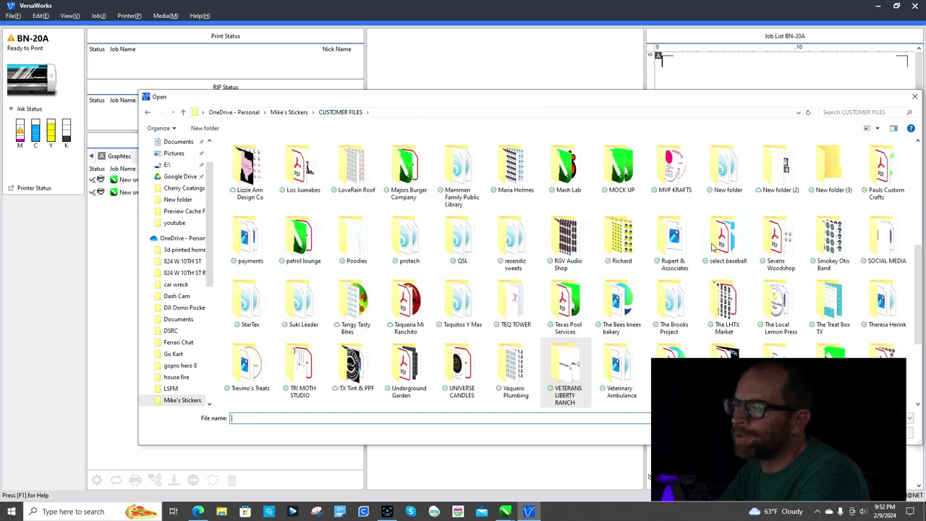
scroll(691, 318, "up", 10)
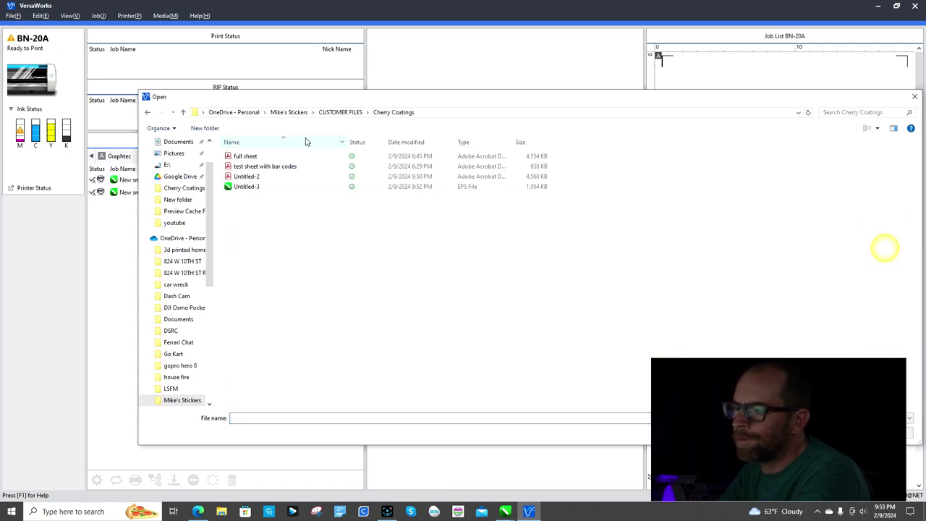
double_click(886, 249)
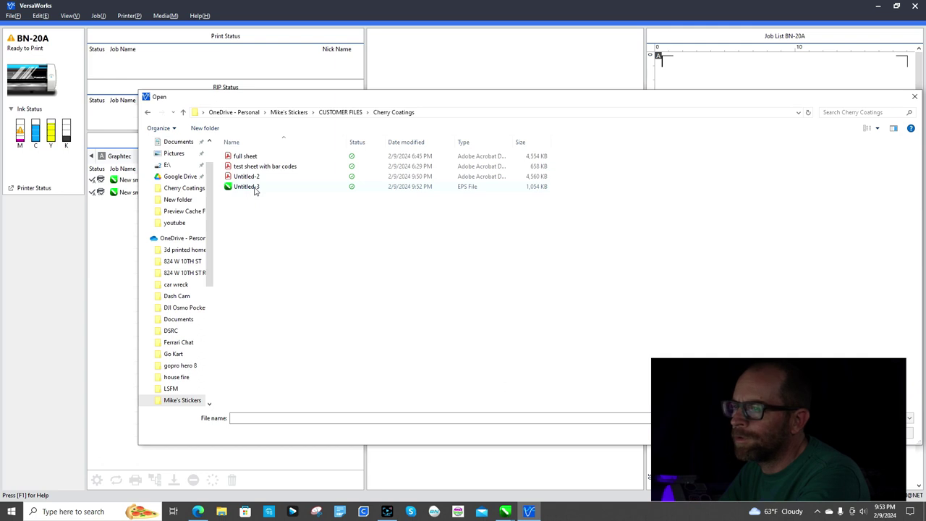
left_click(254, 188)
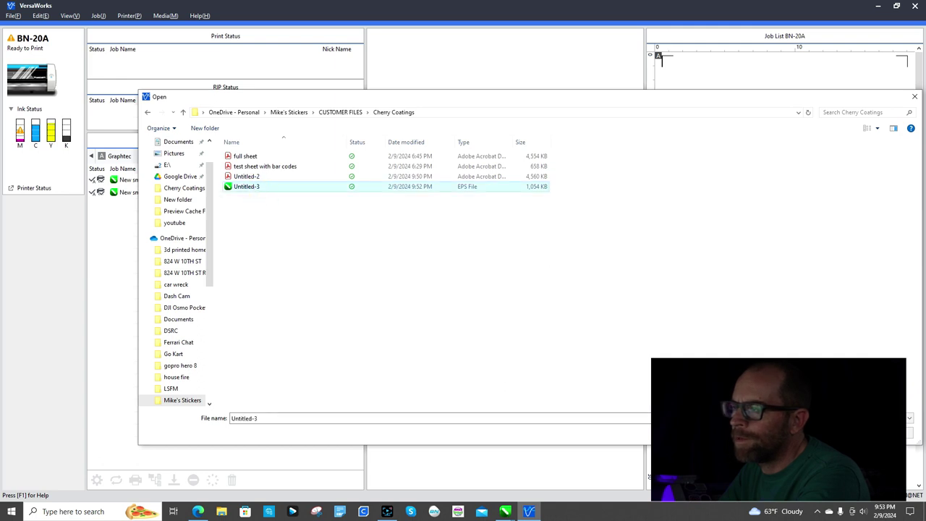
double_click(399, 188)
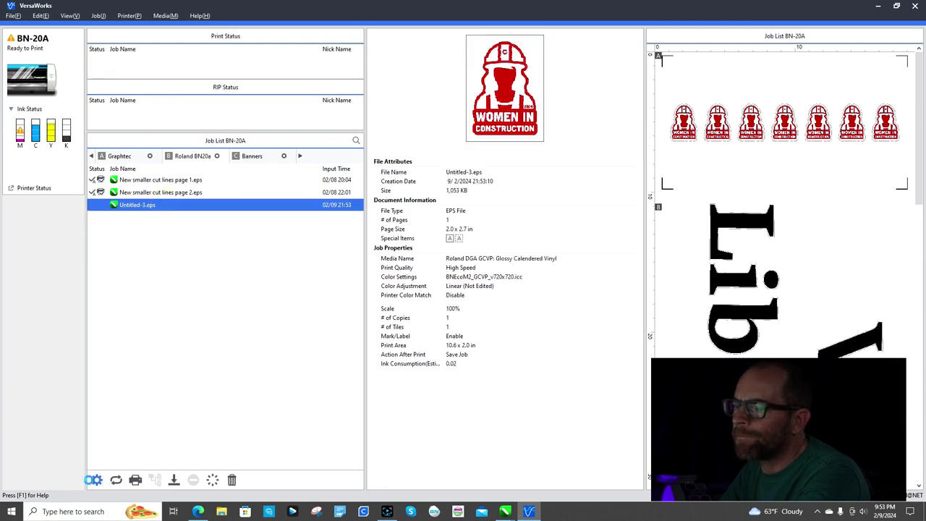
- Open the job settings of Untitled-3.eps, turn the sticker to the upright orientation and set the copies to 48
left_click(92, 480)
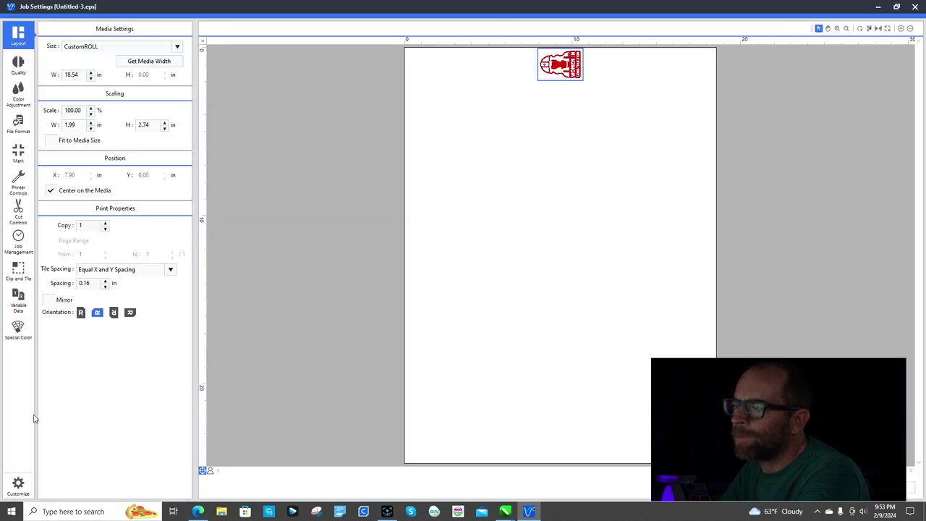
left_click(80, 312)
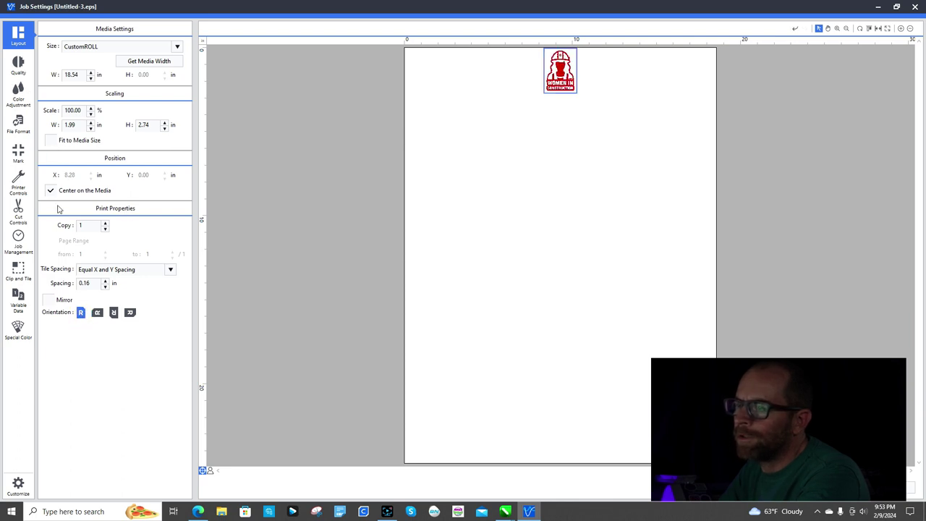
double_click(96, 225)
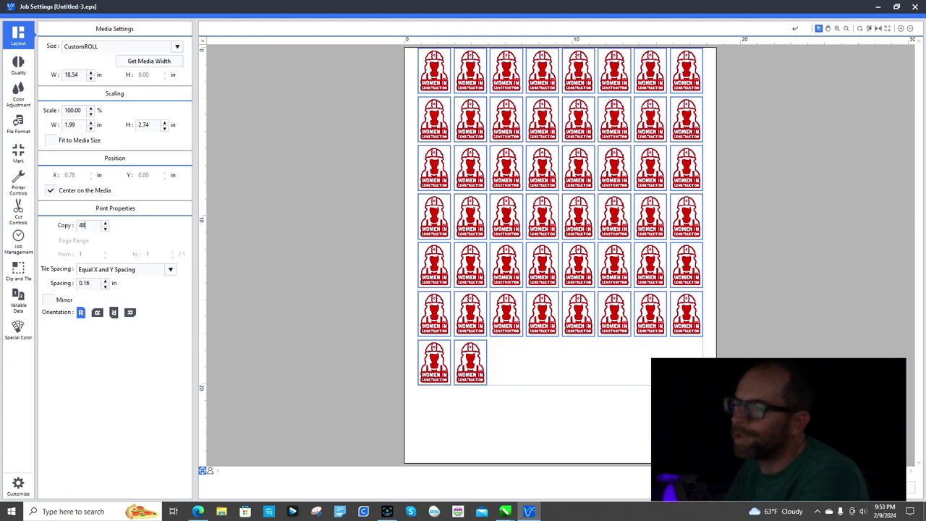
type("48")
key("Return")
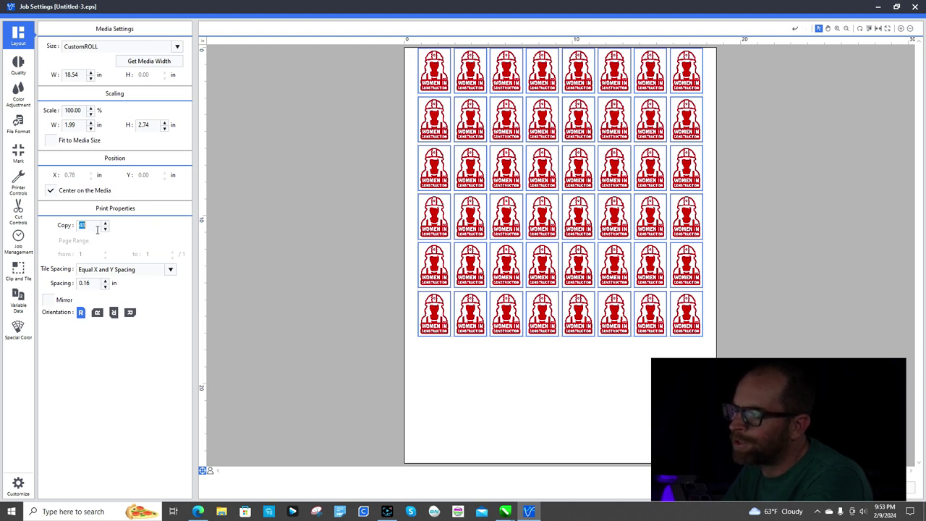
- Raise the number of sticker copies to 56 and leave the job settings without applying the changes
left_click_drag(81, 225, 46, 223)
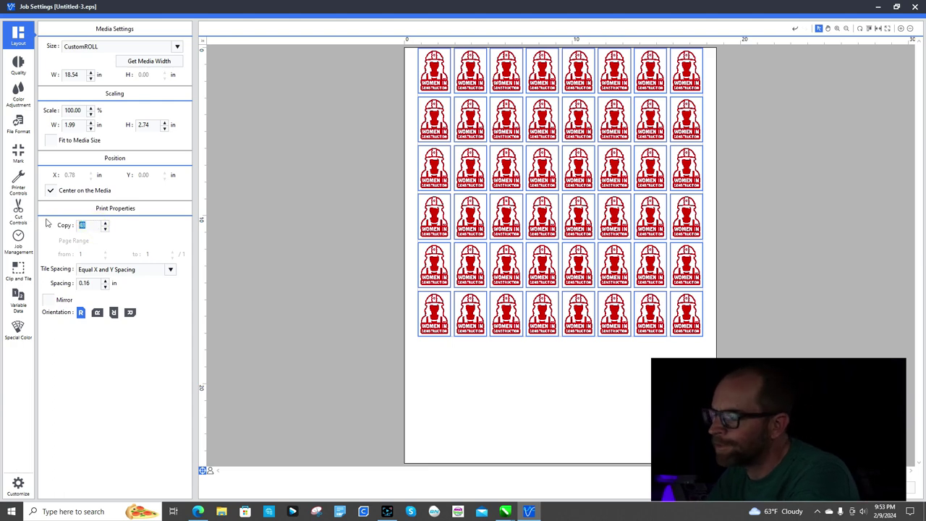
key("Return")
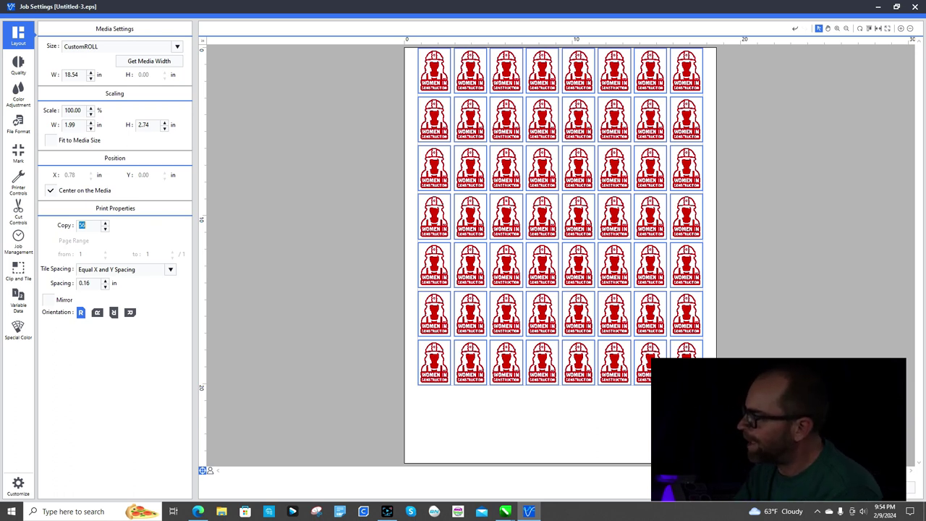
left_click(907, 492)
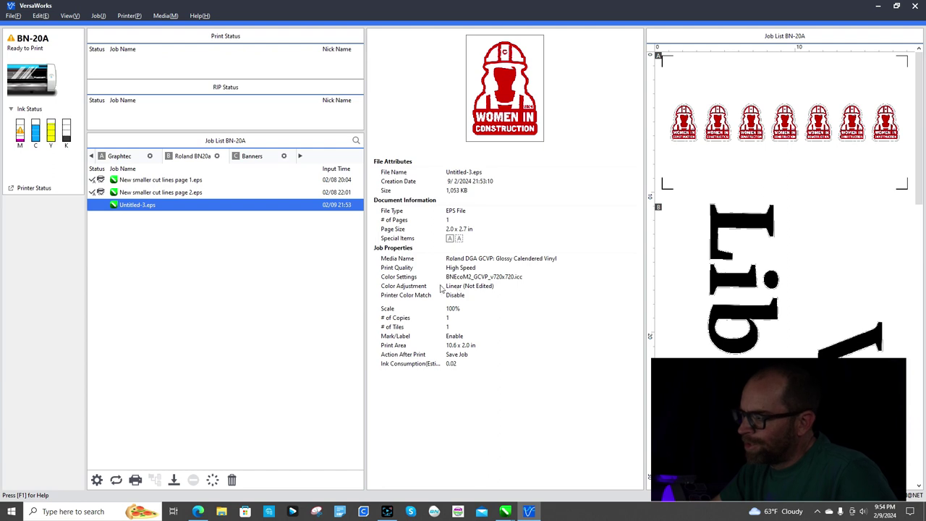
- Exit VersaWorks and confirm closing the program
left_click(916, 6)
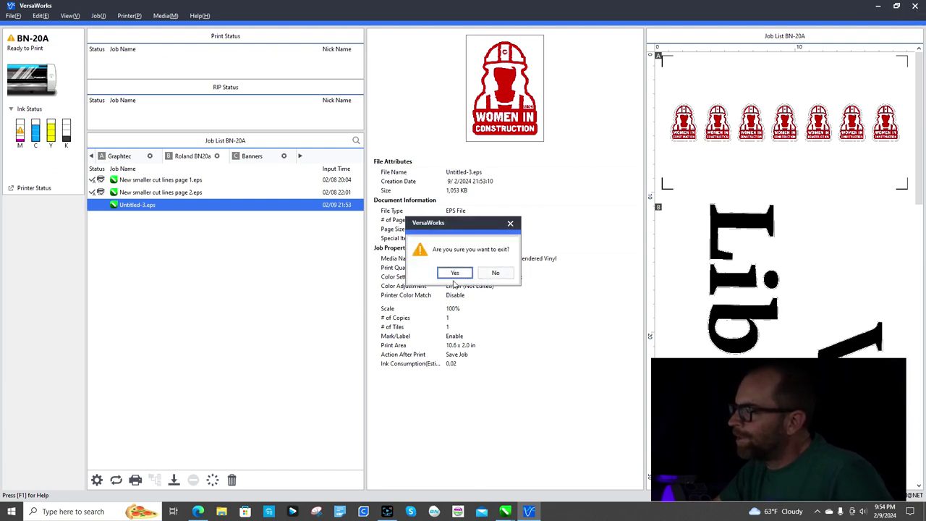
left_click(465, 271)
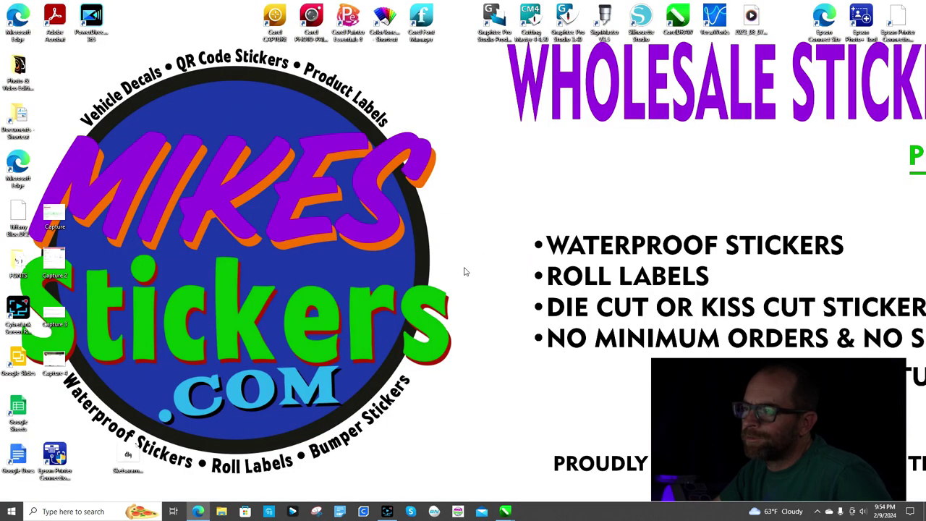